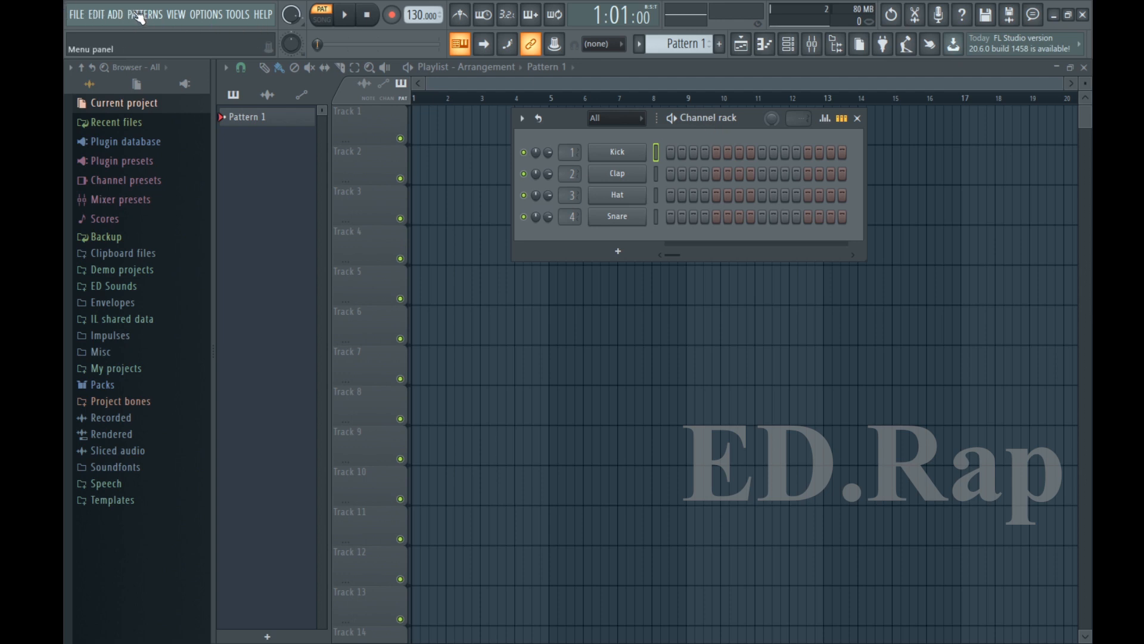
- Look through the available commands for files, editing, adding plugins, patterns, views, options, tools and help
{"action": "left_click", "coordinate": [76, 16]}
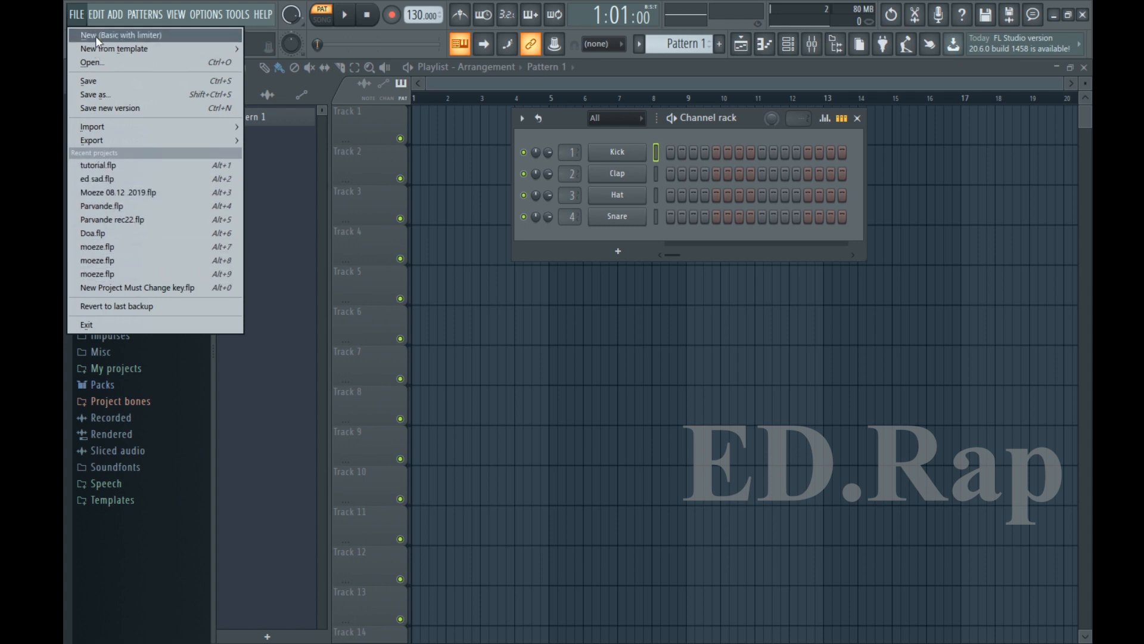
{"action": "left_click", "coordinate": [96, 14]}
{"action": "mouse_move", "coordinate": [116, 21]}
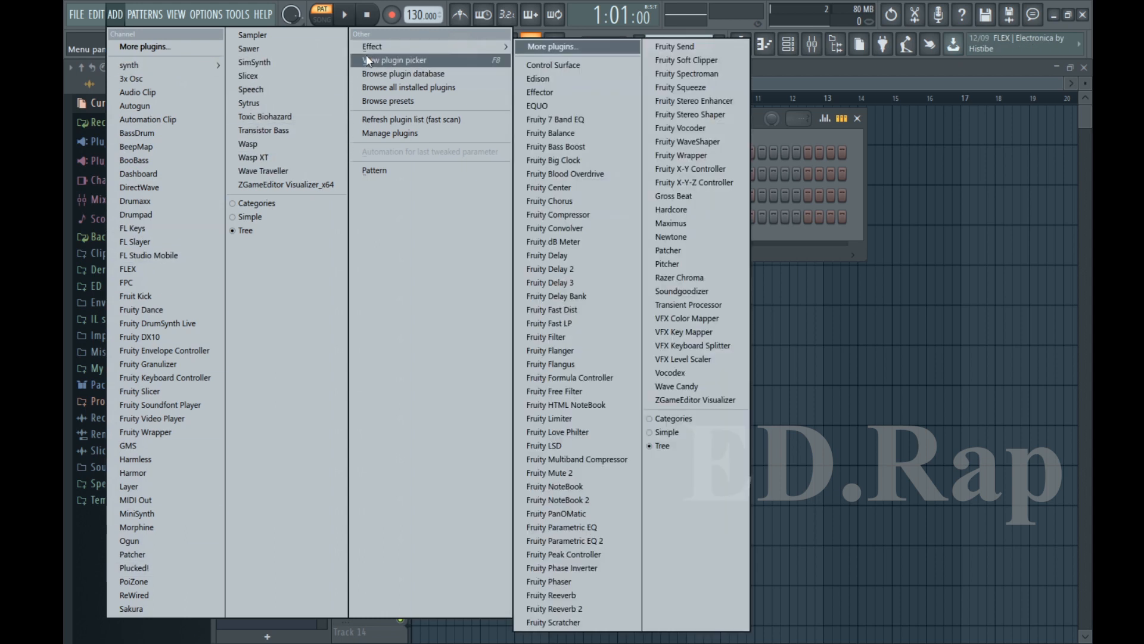
{"action": "left_click", "coordinate": [116, 9]}
{"action": "left_click", "coordinate": [145, 14]}
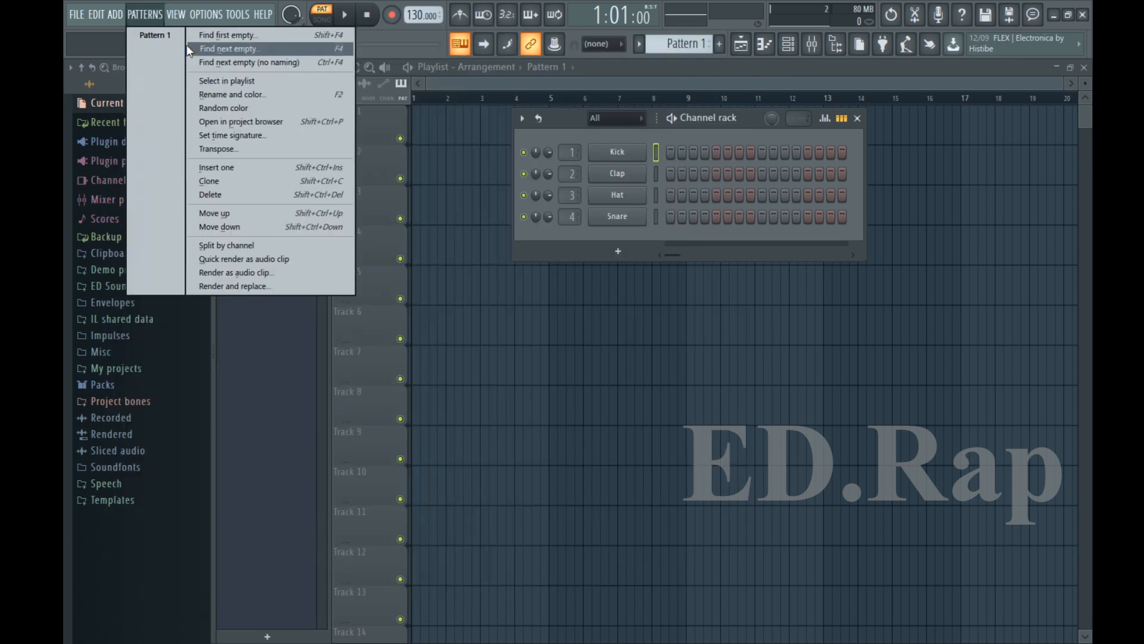
{"action": "left_click", "coordinate": [173, 16]}
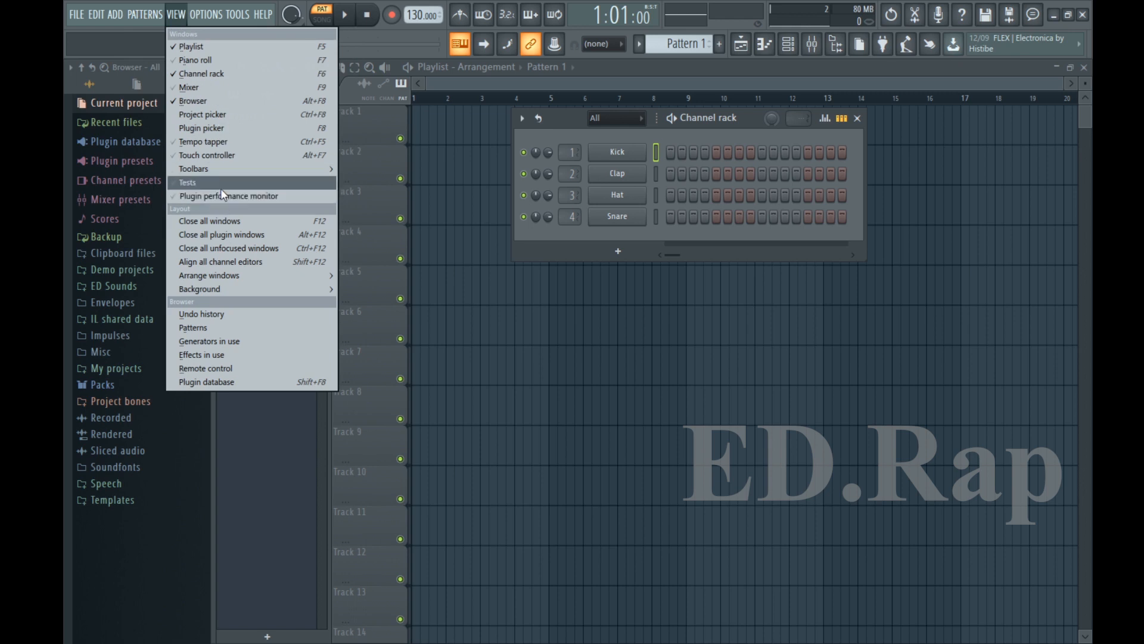
{"action": "mouse_move", "coordinate": [203, 13]}
{"action": "mouse_move", "coordinate": [238, 14]}
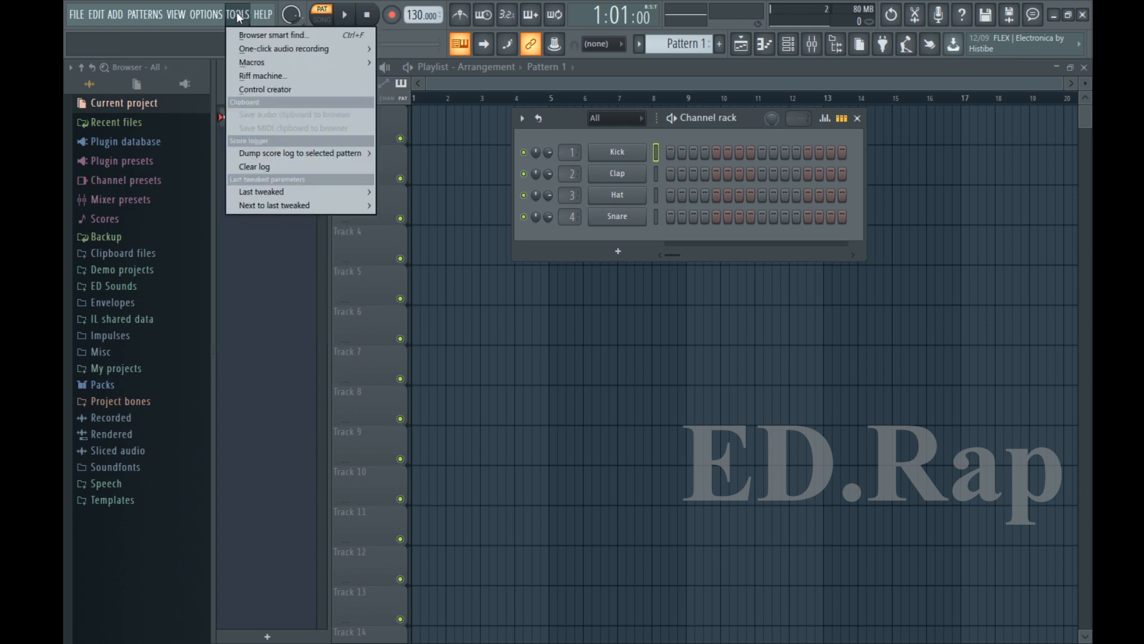
{"action": "left_click", "coordinate": [267, 17]}
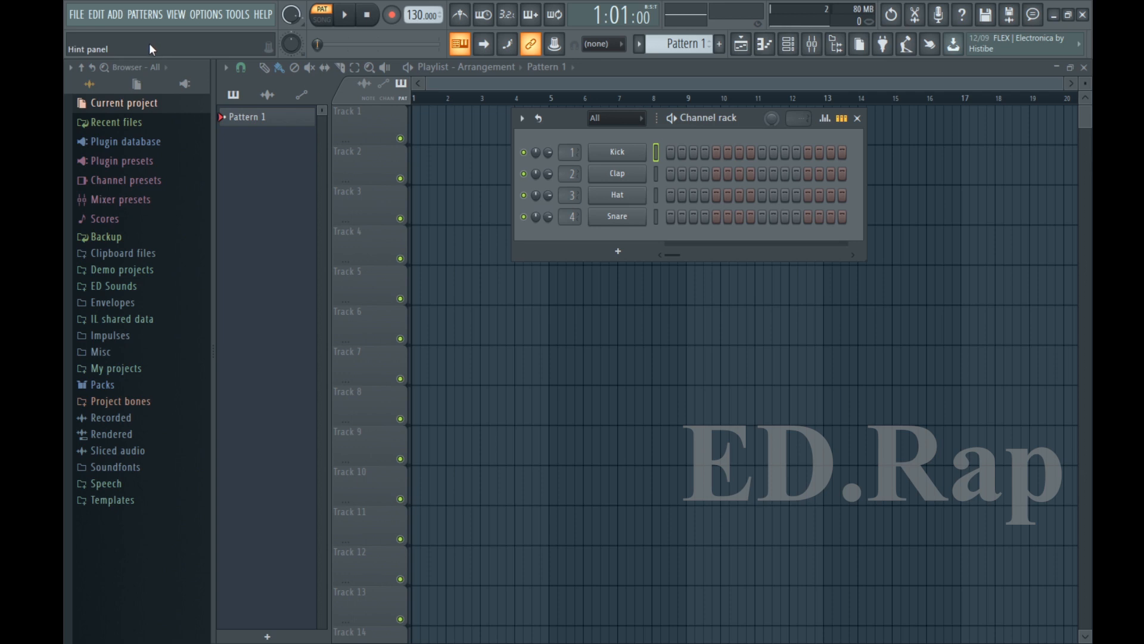
{"action": "left_click", "coordinate": [370, 22]}
{"action": "left_click_drag", "start_coordinate": [290, 14], "coordinate": [291, 4]}
{"action": "left_click_drag", "start_coordinate": [291, 44], "coordinate": [291, 18]}
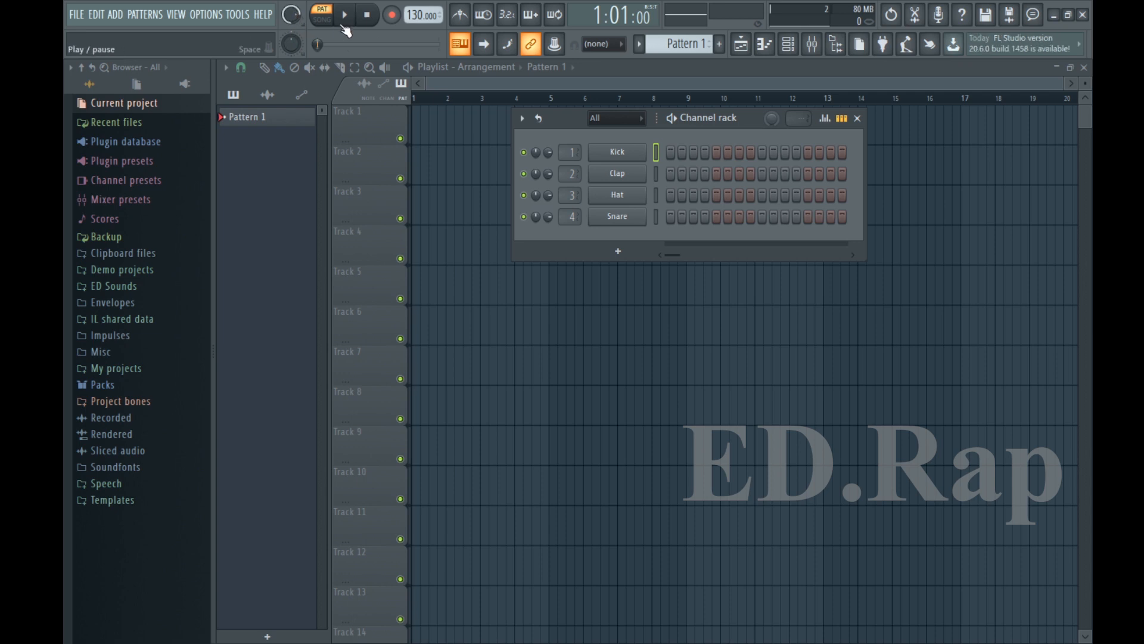
{"action": "right_click", "coordinate": [260, 118]}
{"action": "left_click", "coordinate": [257, 119]}
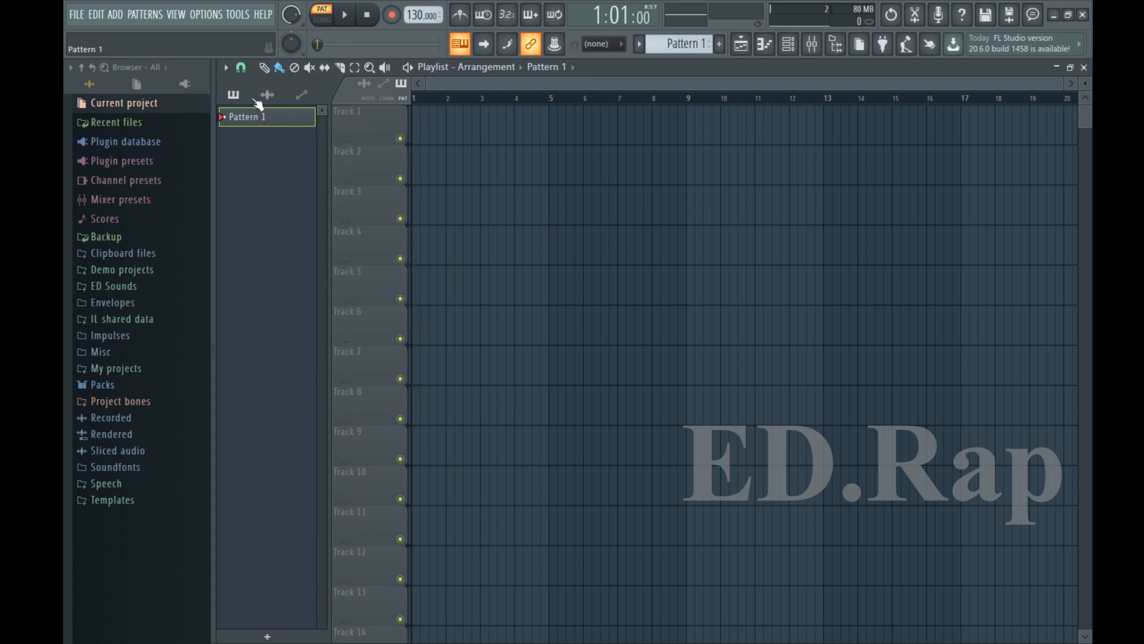
{"action": "right_click", "coordinate": [290, 14]}
{"action": "left_click", "coordinate": [291, 16]}
{"action": "right_click", "coordinate": [297, 12]}
{"action": "left_click", "coordinate": [305, 23]}
{"action": "right_click", "coordinate": [298, 40]}
{"action": "left_click", "coordinate": [321, 53]}
{"action": "left_click", "coordinate": [292, 45]}
- Compare playback in pattern mode and song mode, pausing playback and returning to pattern mode
{"action": "left_click", "coordinate": [322, 19]}
{"action": "left_click", "coordinate": [324, 18]}
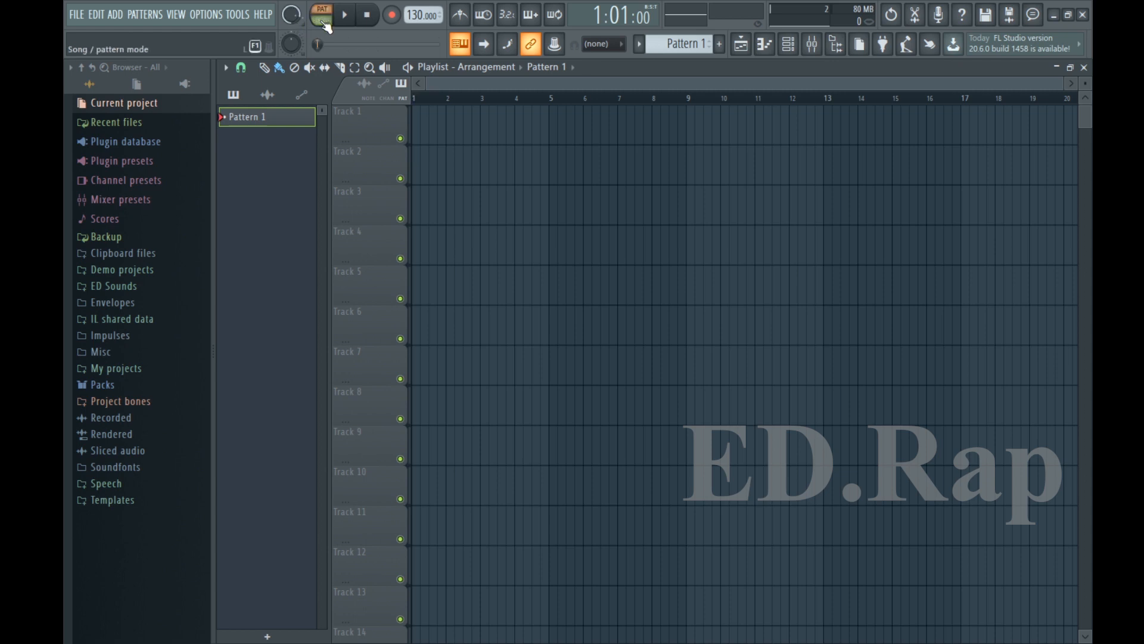
{"action": "left_click", "coordinate": [323, 16]}
{"action": "left_click", "coordinate": [324, 14]}
{"action": "left_click", "coordinate": [345, 17]}
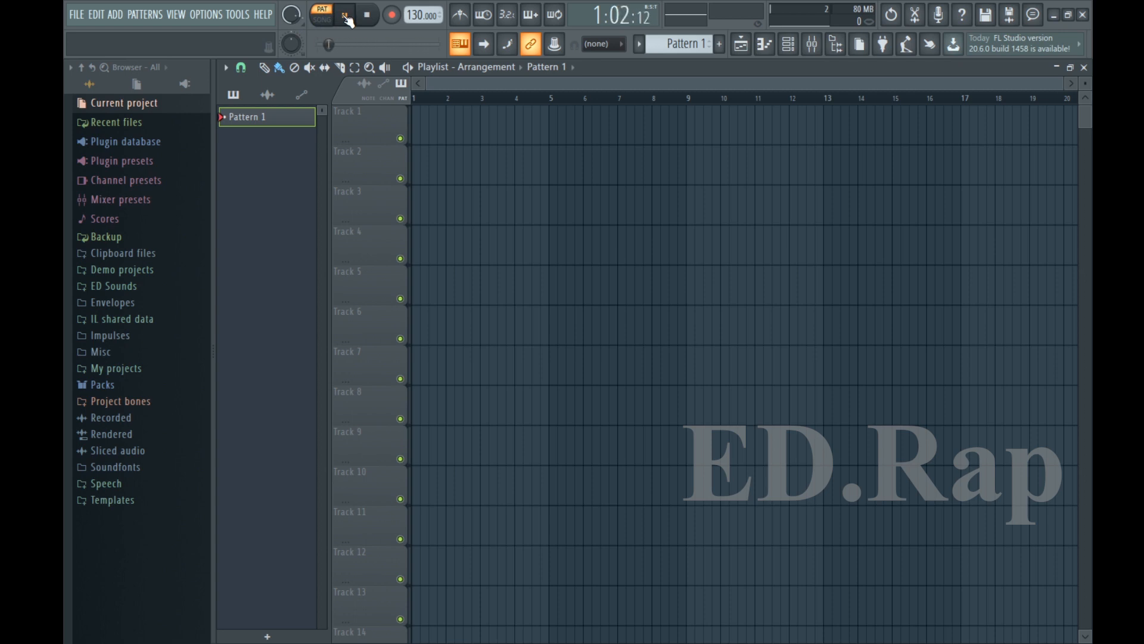
{"action": "left_click", "coordinate": [332, 19]}
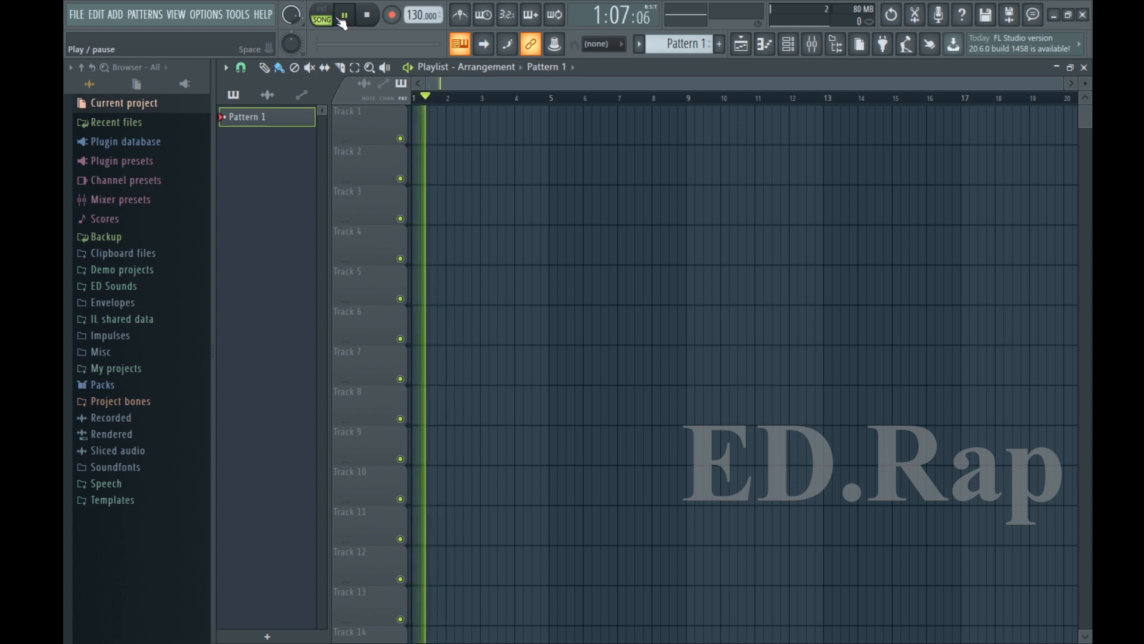
{"action": "key", "text": "space"}
{"action": "left_click", "coordinate": [323, 16]}
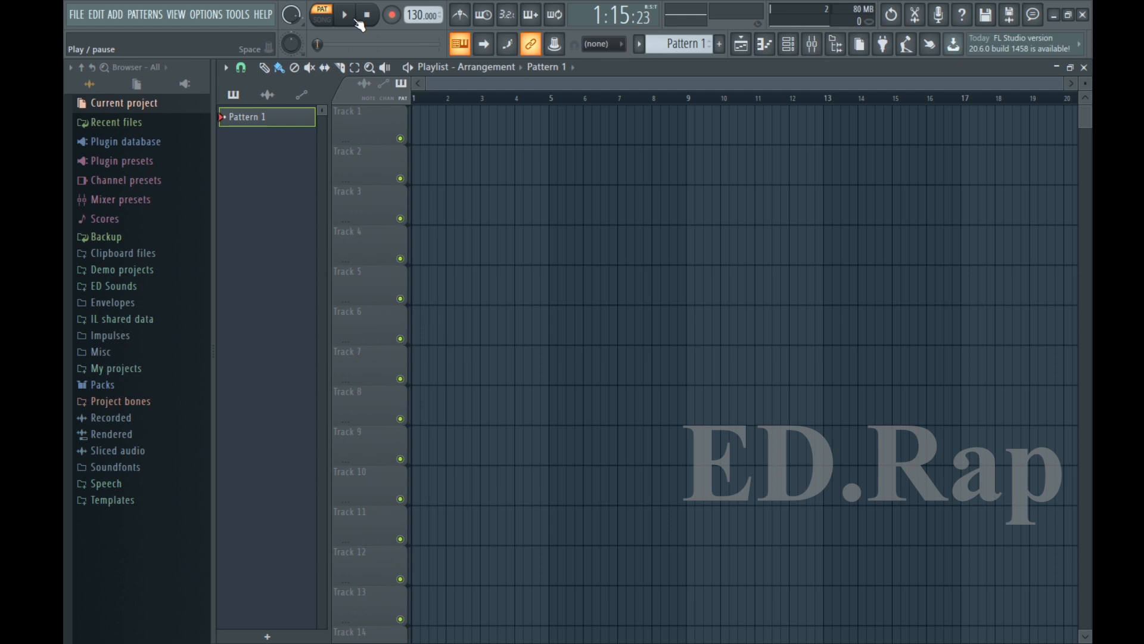
- Start and pause playback of the current pattern, and stop it to return to the beginning
{"action": "left_click", "coordinate": [351, 19]}
{"action": "left_click", "coordinate": [352, 20]}
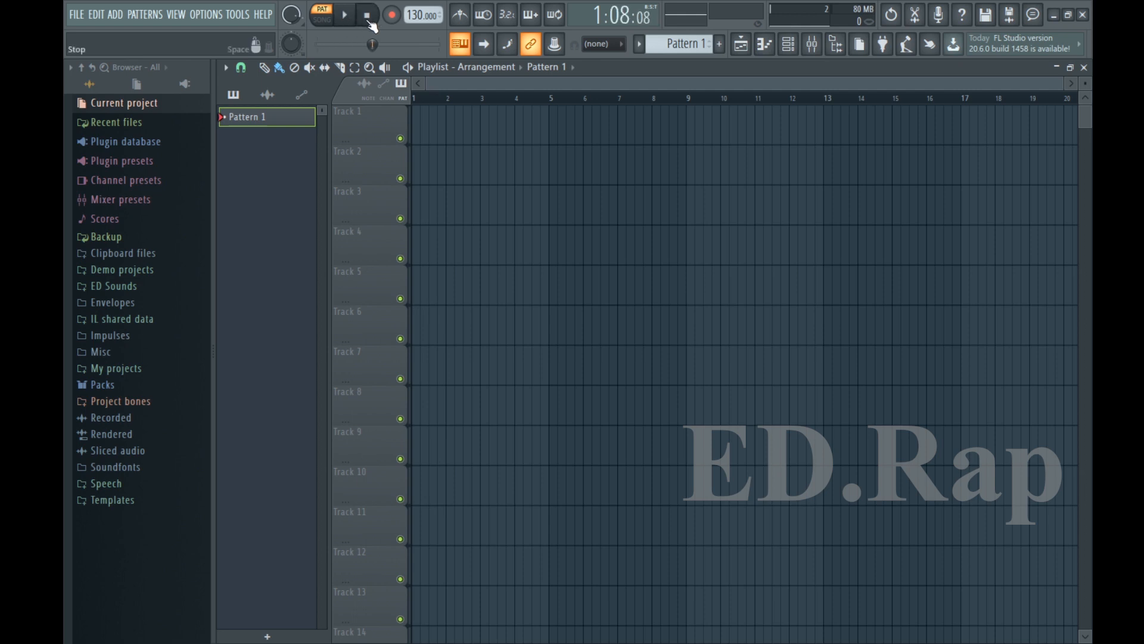
{"action": "left_click", "coordinate": [368, 18]}
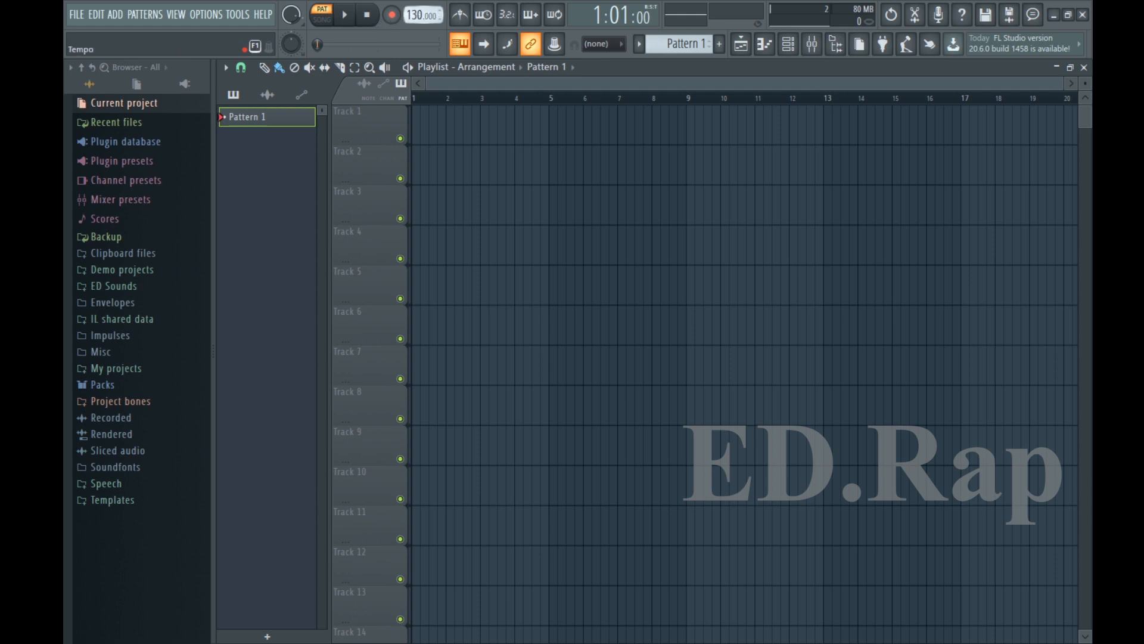
- Set the project tempo to the 100 BPM preset
{"action": "scroll", "coordinate": [422, 14], "scroll_direction": "up", "scroll_amount": 2}
{"action": "left_click_drag", "start_coordinate": [418, 15], "coordinate": [418, 19]}
{"action": "right_click", "coordinate": [417, 13]}
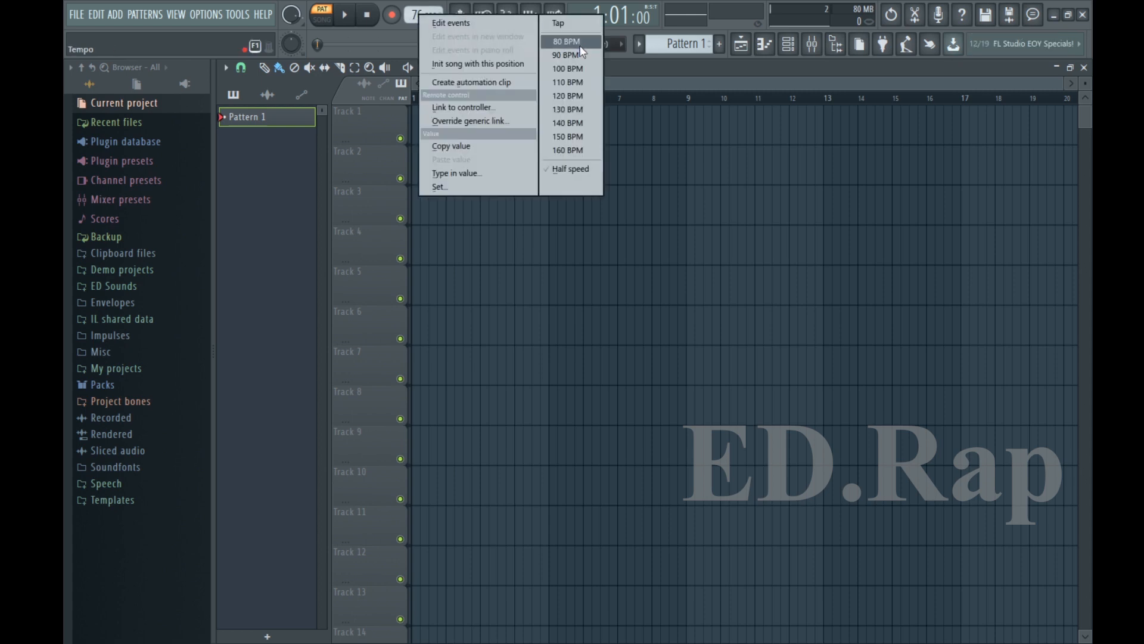
{"action": "left_click", "coordinate": [581, 70]}
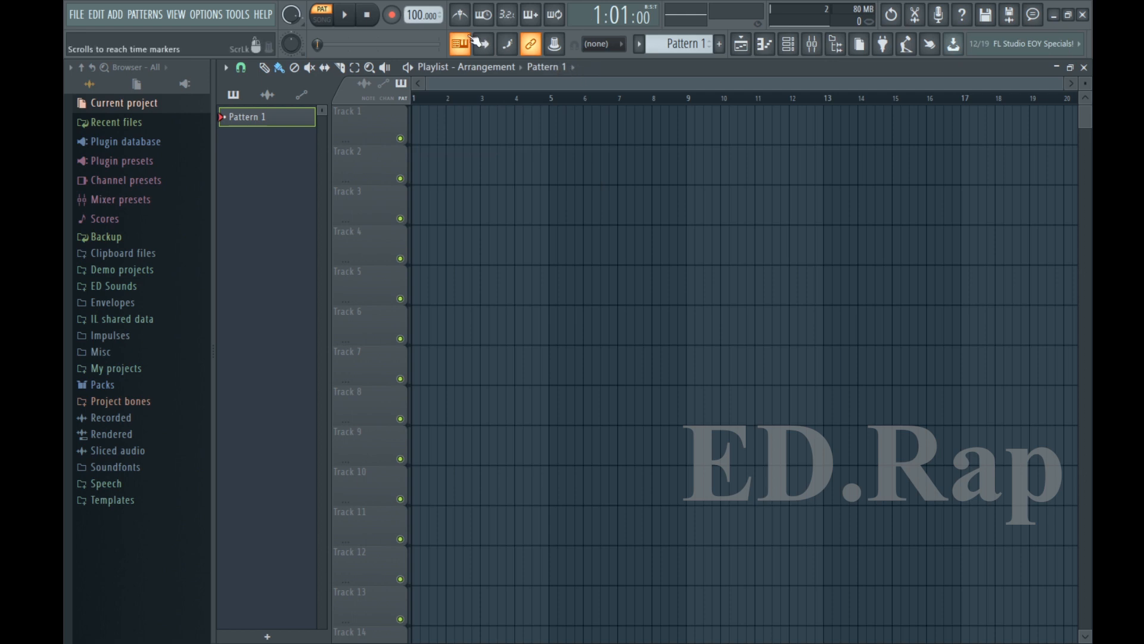
- Enter an exact project tempo of 130 BPM
{"action": "right_click", "coordinate": [422, 17]}
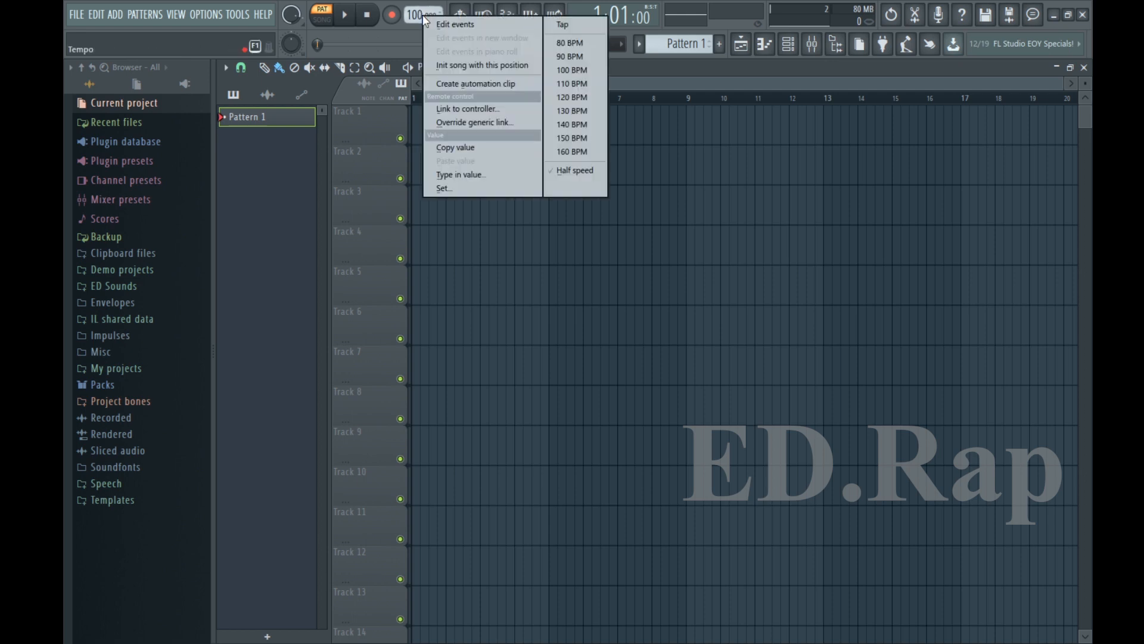
{"action": "left_click", "coordinate": [463, 176]}
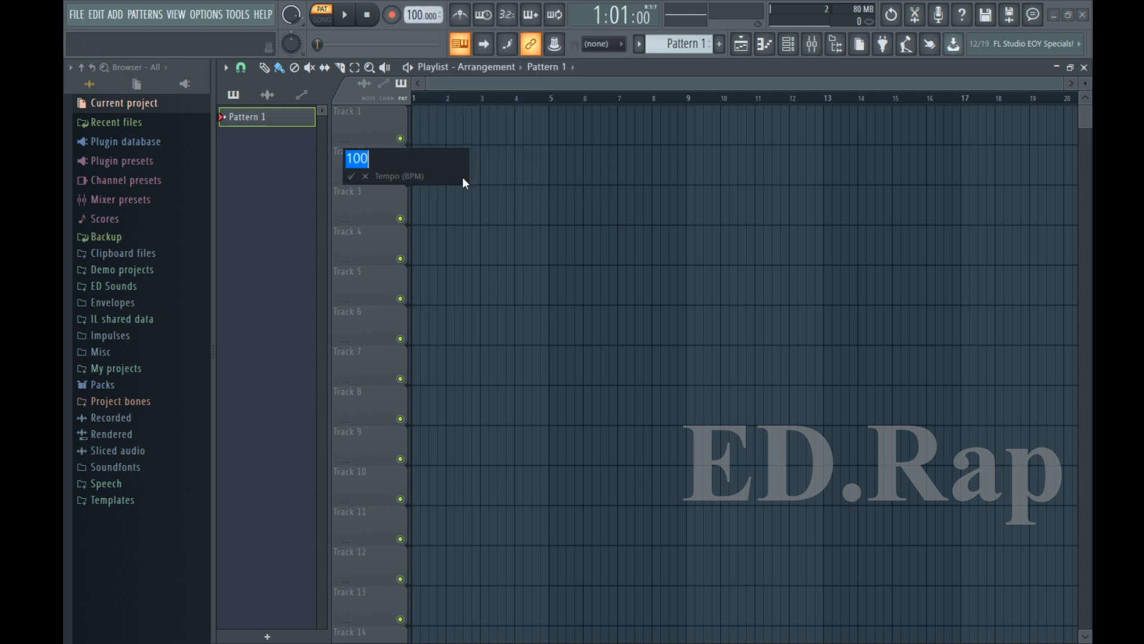
{"action": "type", "text": "130"}
{"action": "key", "text": "Return"}
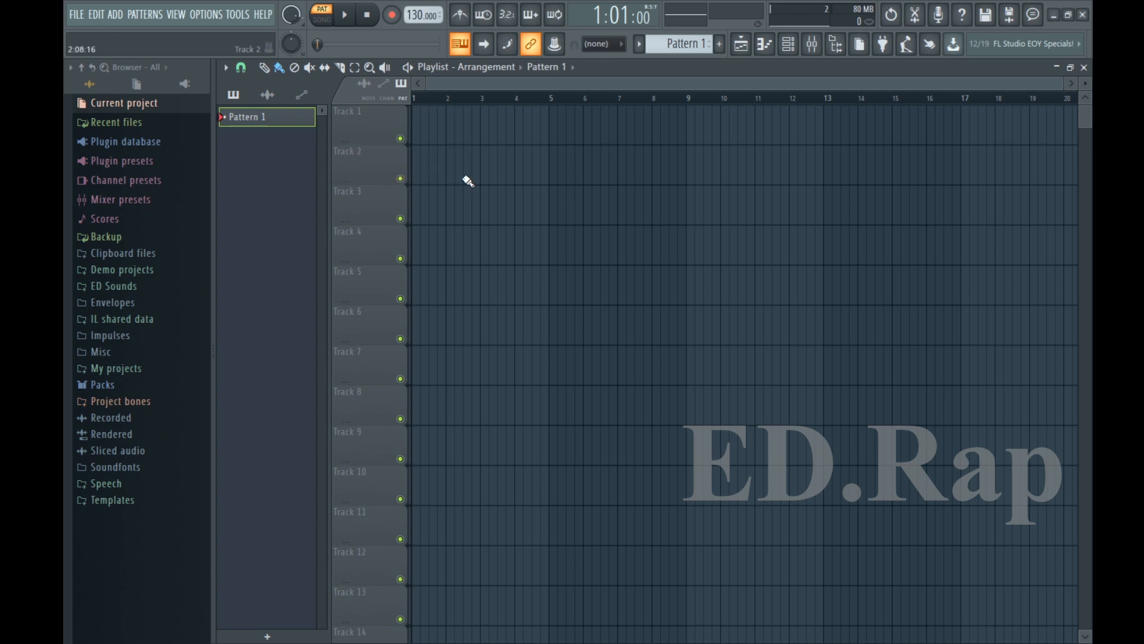
- Tap in a tempo with the Tempo tapper, close it, and adjust the project tempo to 110 BPM
{"action": "right_click", "coordinate": [425, 18]}
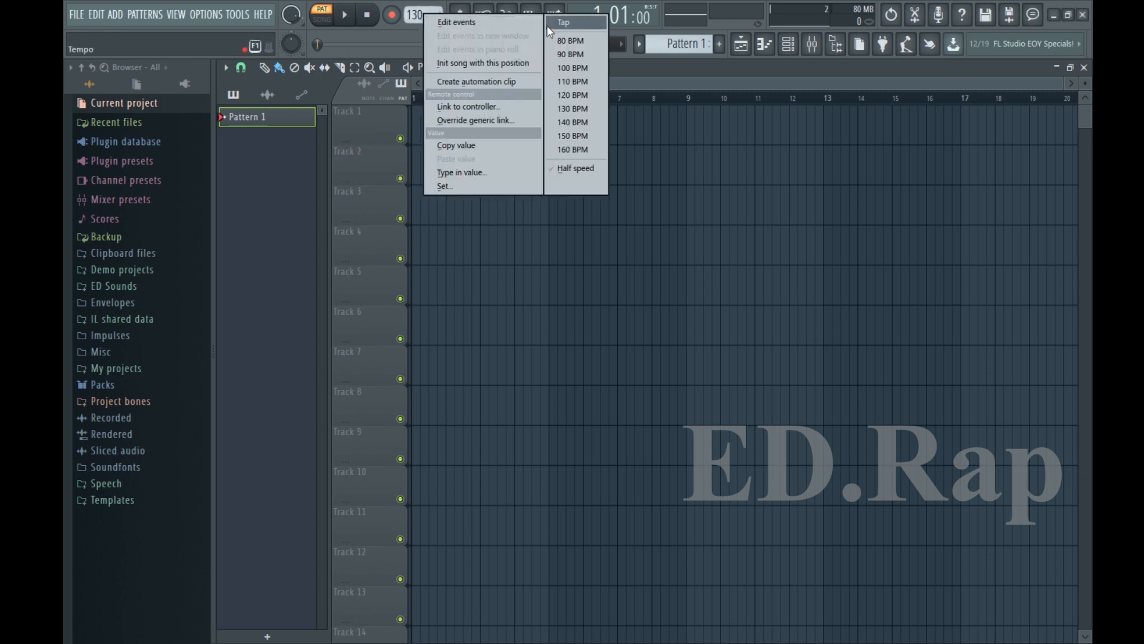
{"action": "left_click", "coordinate": [570, 25]}
{"action": "left_click", "coordinate": [578, 278]}
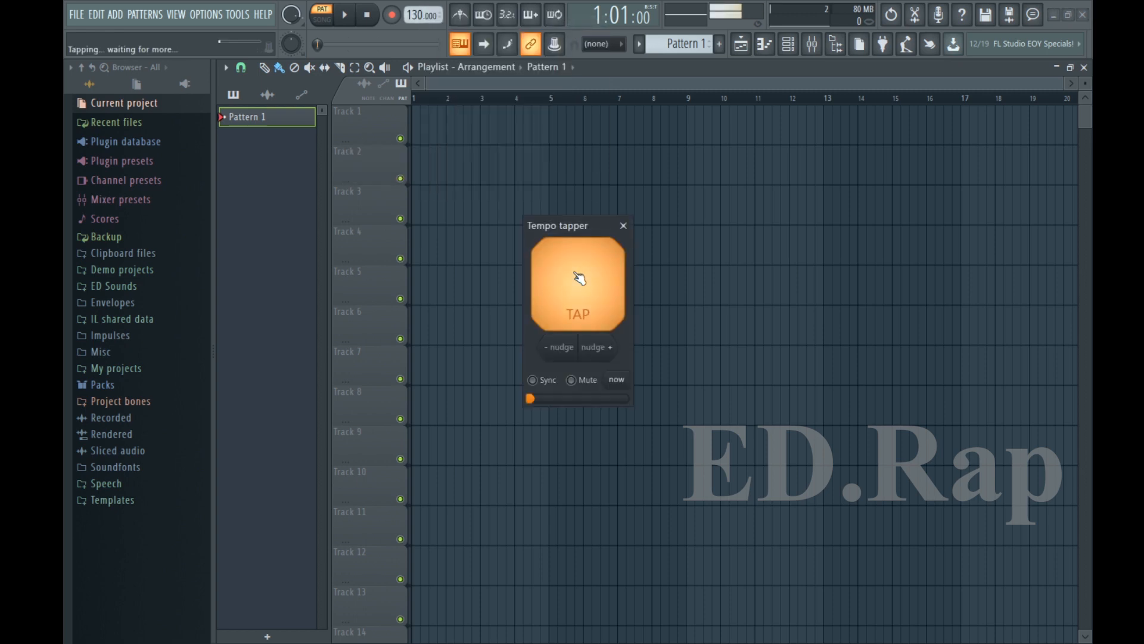
{"action": "left_click", "coordinate": [578, 278]}
{"action": "left_click", "coordinate": [578, 278]}
{"action": "left_click", "coordinate": [578, 277]}
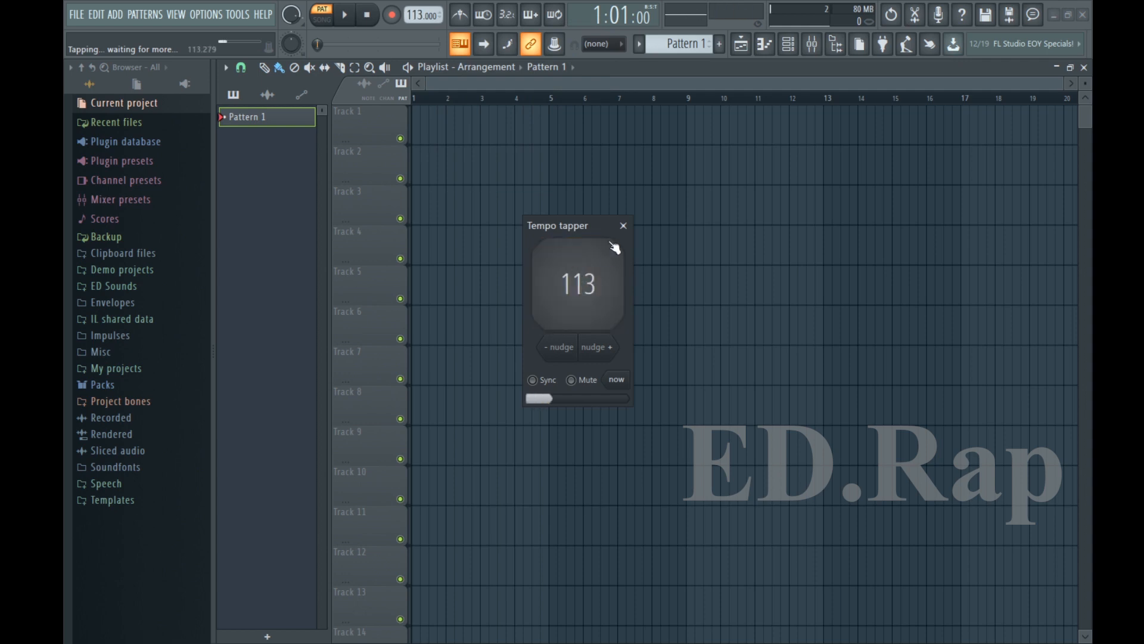
{"action": "left_click", "coordinate": [623, 226]}
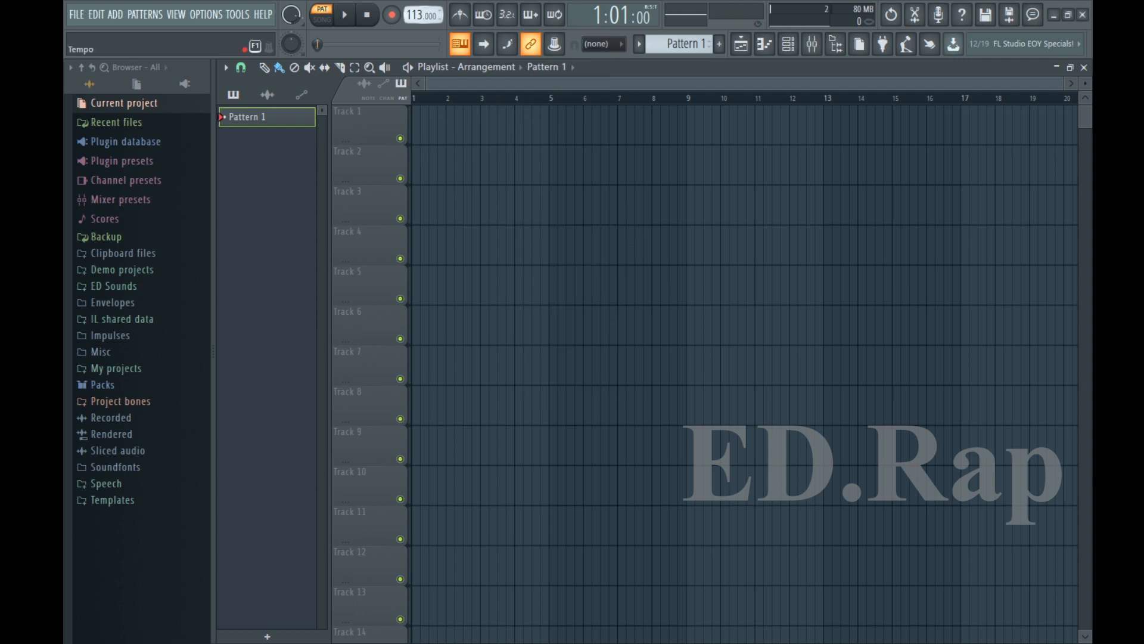
{"action": "left_click_drag", "start_coordinate": [423, 15], "coordinate": [415, 15]}
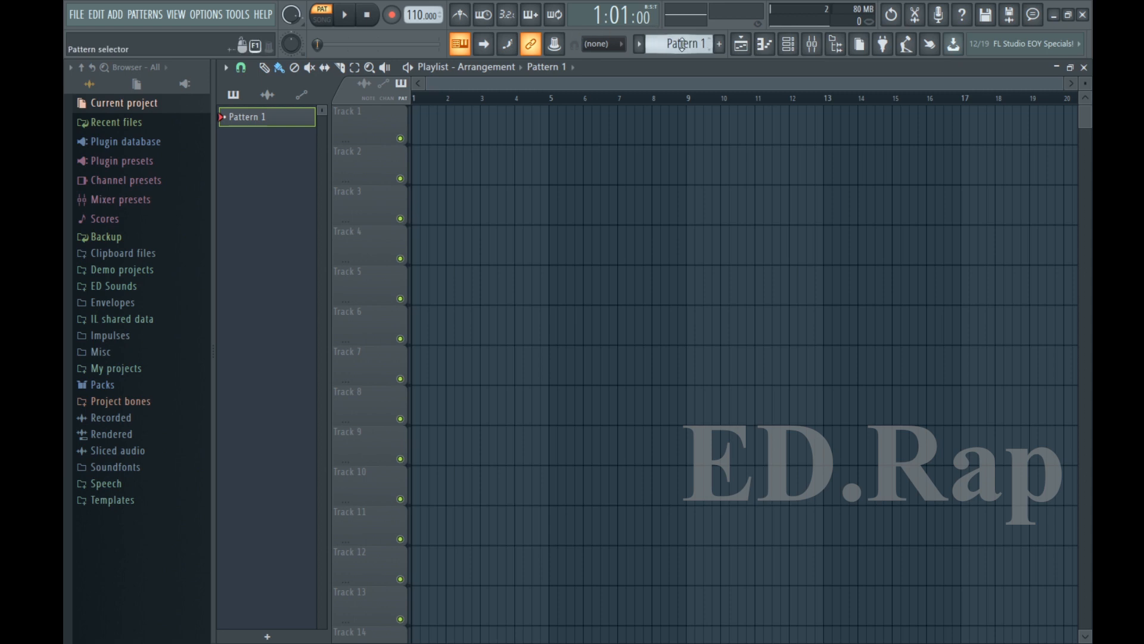
{"action": "left_click", "coordinate": [640, 45]}
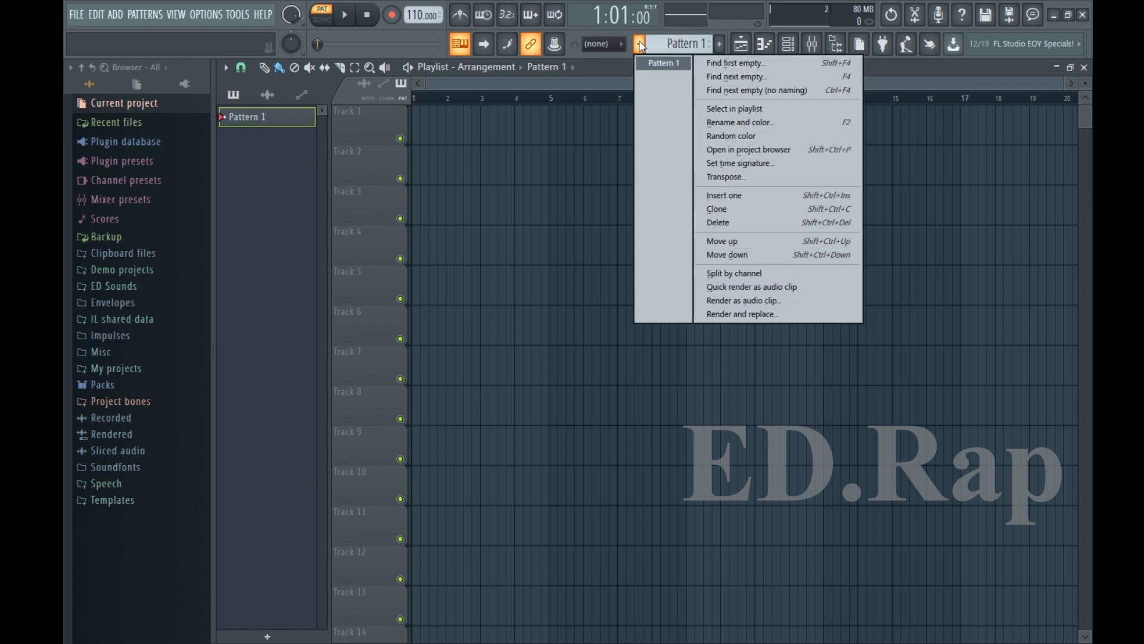
{"action": "left_click", "coordinate": [148, 17]}
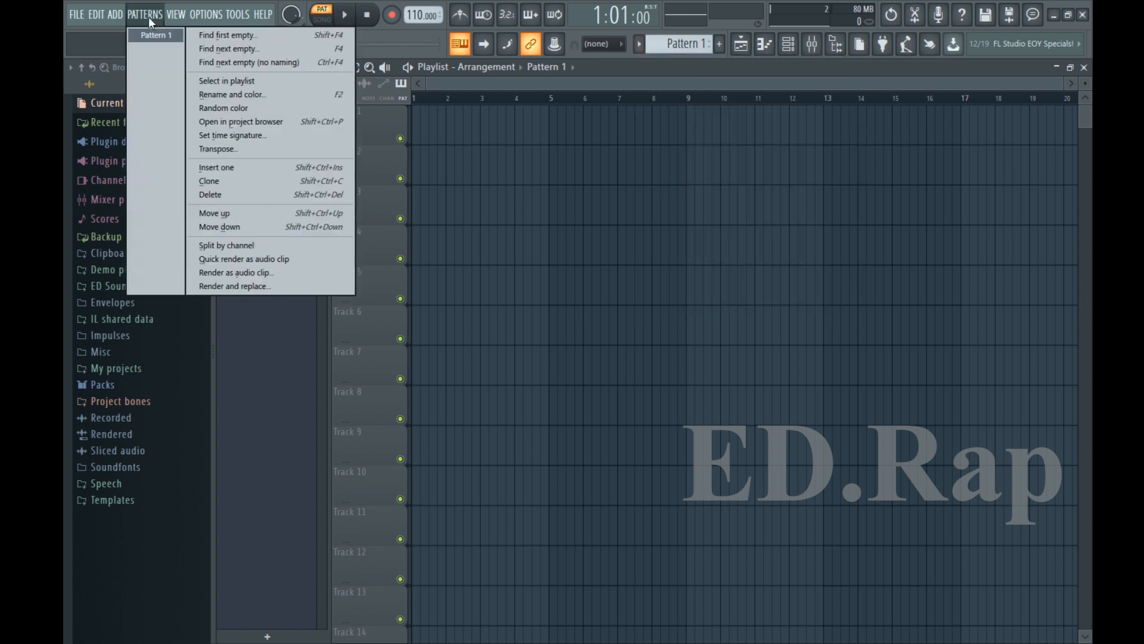
{"action": "left_click", "coordinate": [148, 16]}
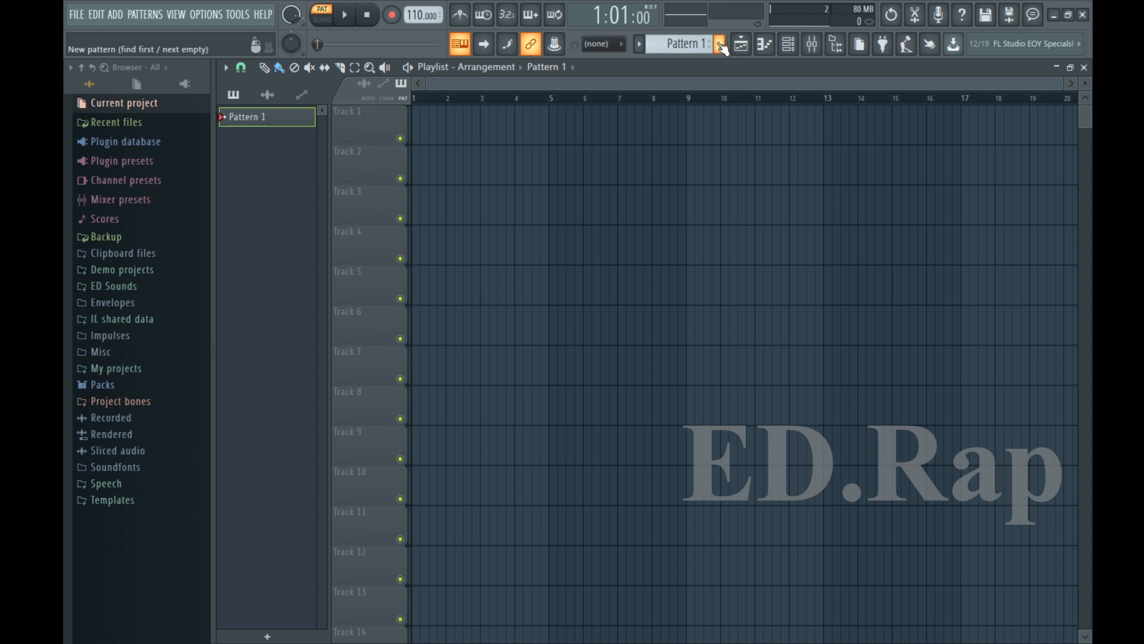
- Name the first pattern Kick and give it an olive-yellow colour
{"action": "left_click", "coordinate": [720, 44]}
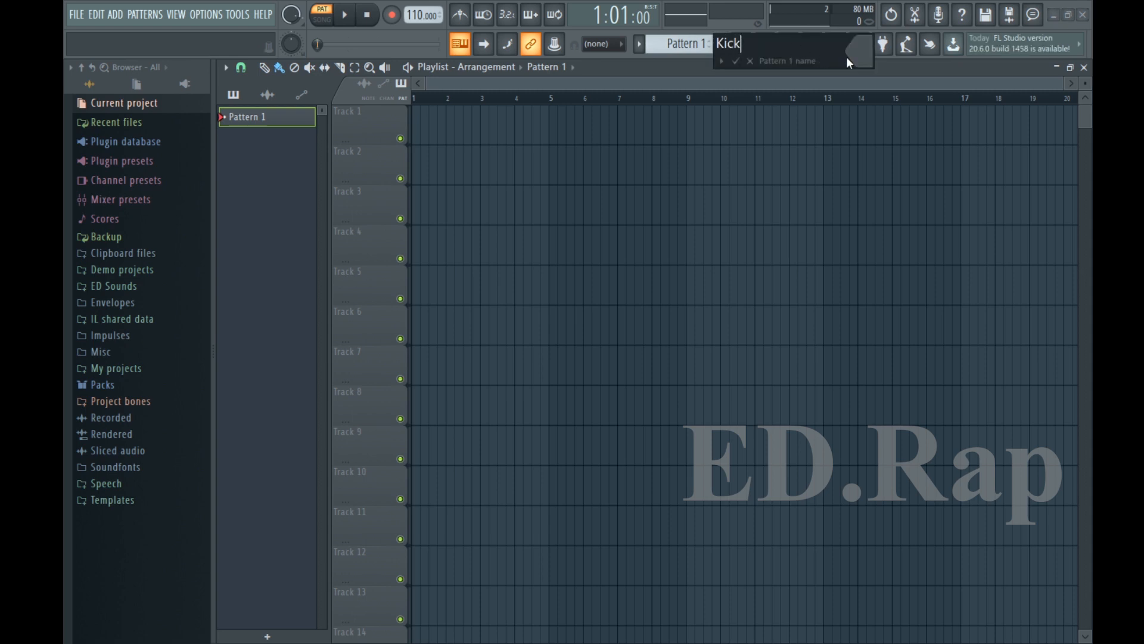
{"action": "left_click", "coordinate": [864, 55]}
{"action": "left_click", "coordinate": [895, 54]}
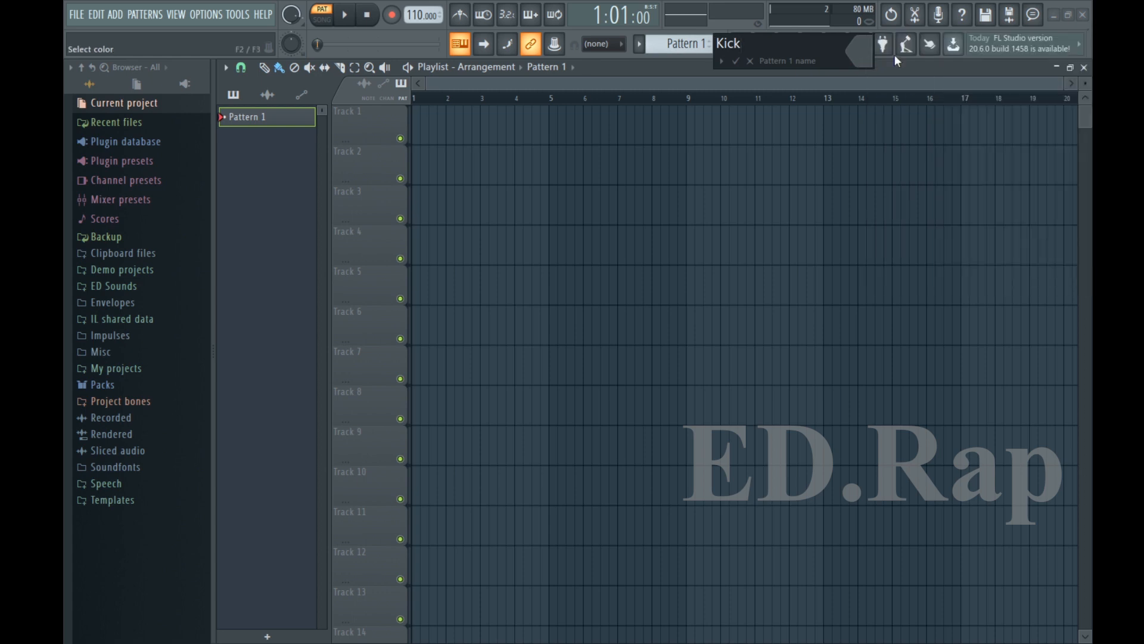
{"action": "left_click", "coordinate": [859, 58]}
{"action": "left_click", "coordinate": [1088, 38]}
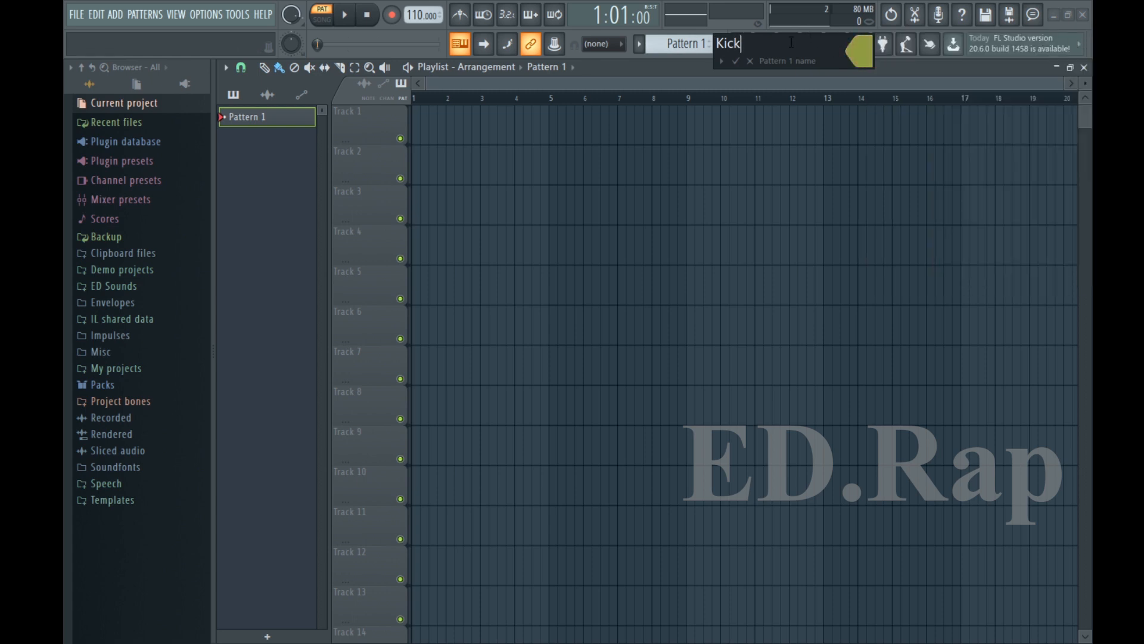
{"action": "left_click", "coordinate": [744, 60]}
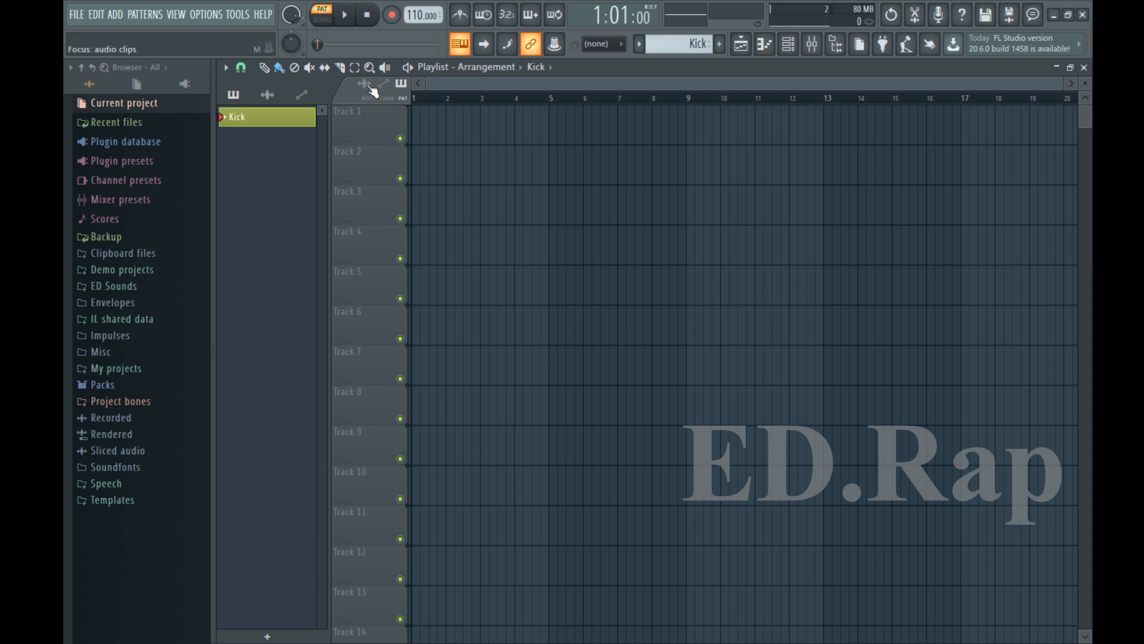
- Look through the playlist picker's audio clips, automation clips and patterns, and zoom the timeline in to about ten bars
{"action": "left_click", "coordinate": [242, 100]}
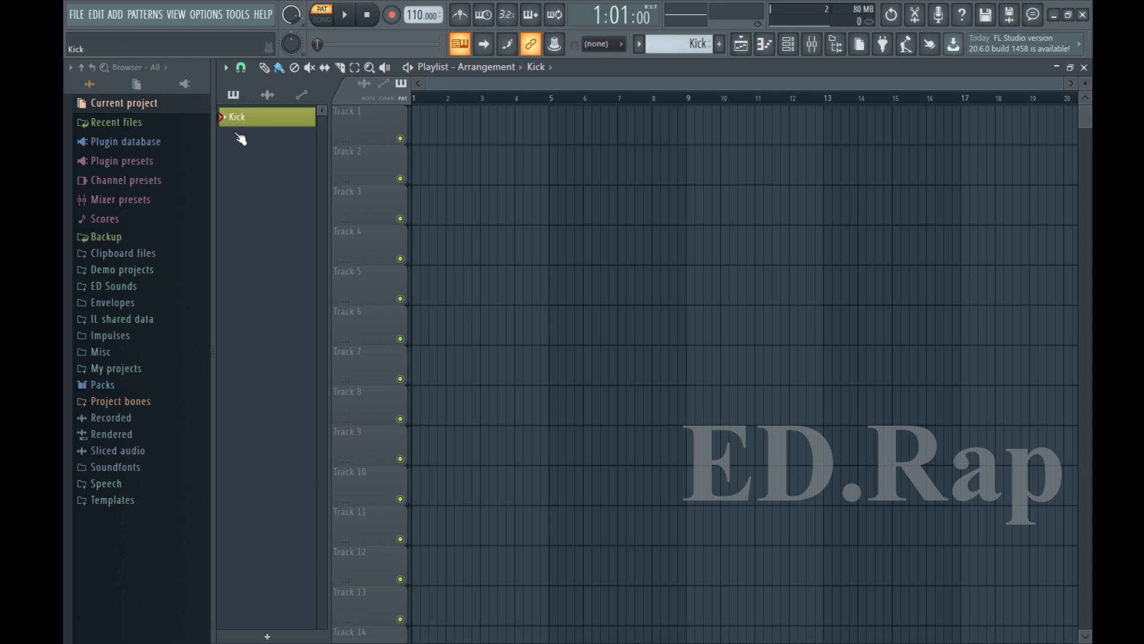
{"action": "left_click", "coordinate": [268, 94]}
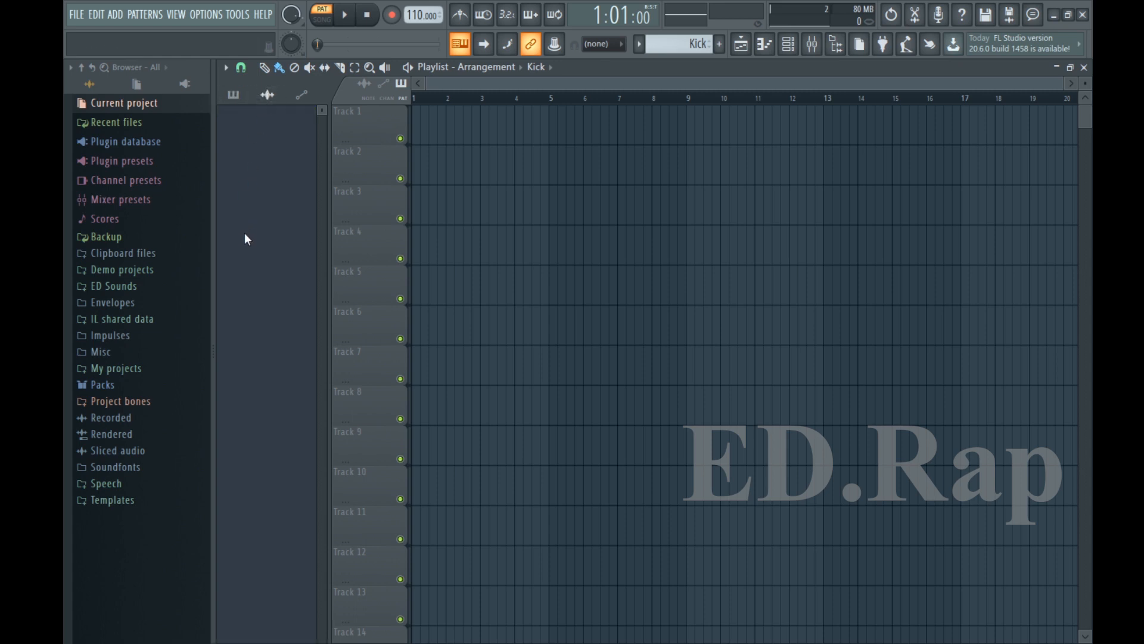
{"action": "left_click", "coordinate": [301, 95]}
{"action": "left_click", "coordinate": [239, 98]}
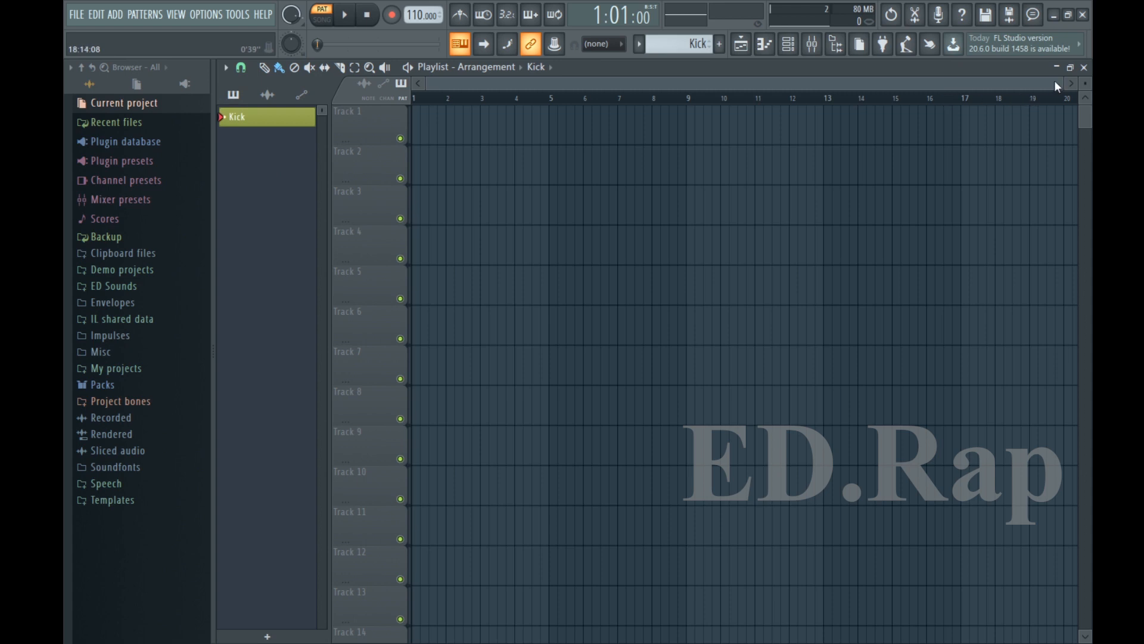
{"action": "left_click_drag", "start_coordinate": [1053, 80], "coordinate": [776, 82]}
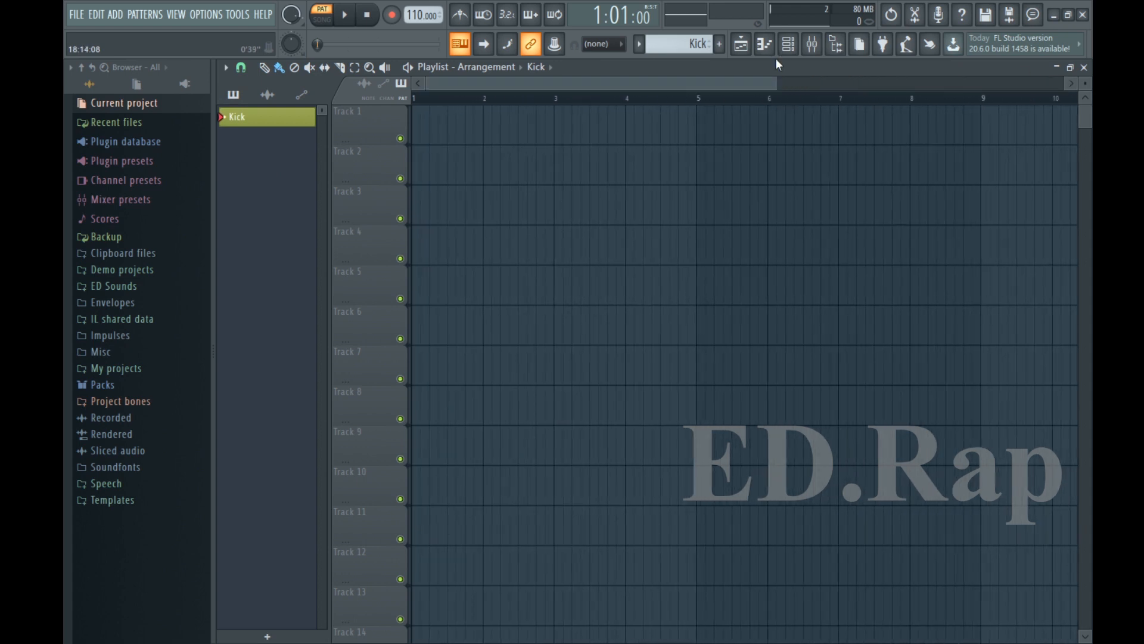
- Hide and show the playlist window several times, leaving it displayed
{"action": "left_click", "coordinate": [742, 50]}
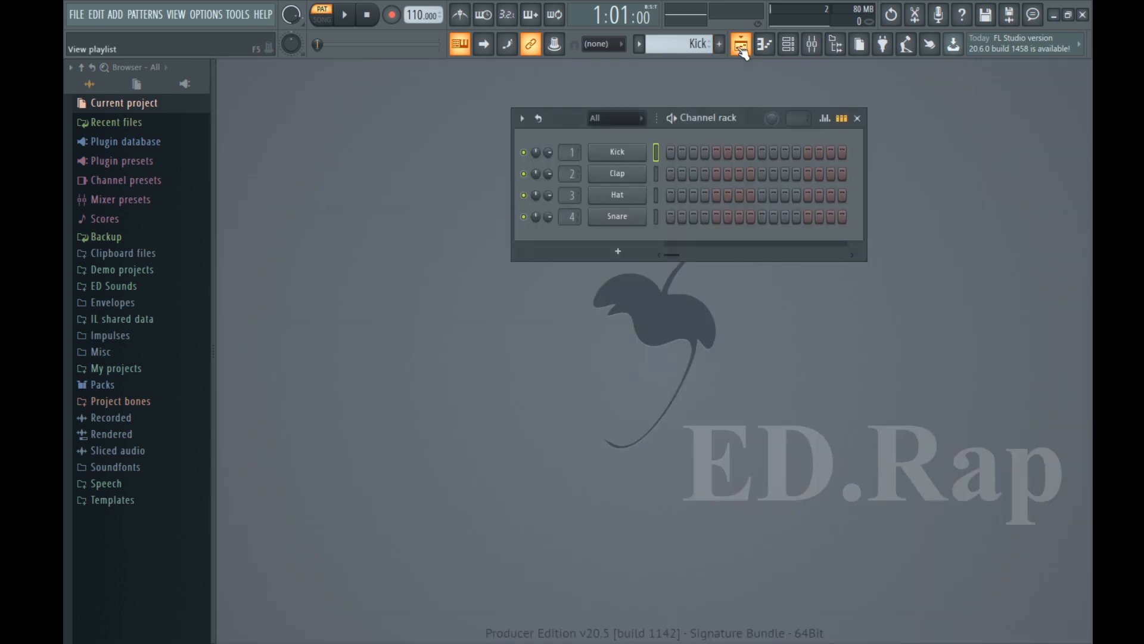
{"action": "left_click", "coordinate": [742, 51]}
{"action": "left_click", "coordinate": [742, 51]}
{"action": "left_click", "coordinate": [742, 51]}
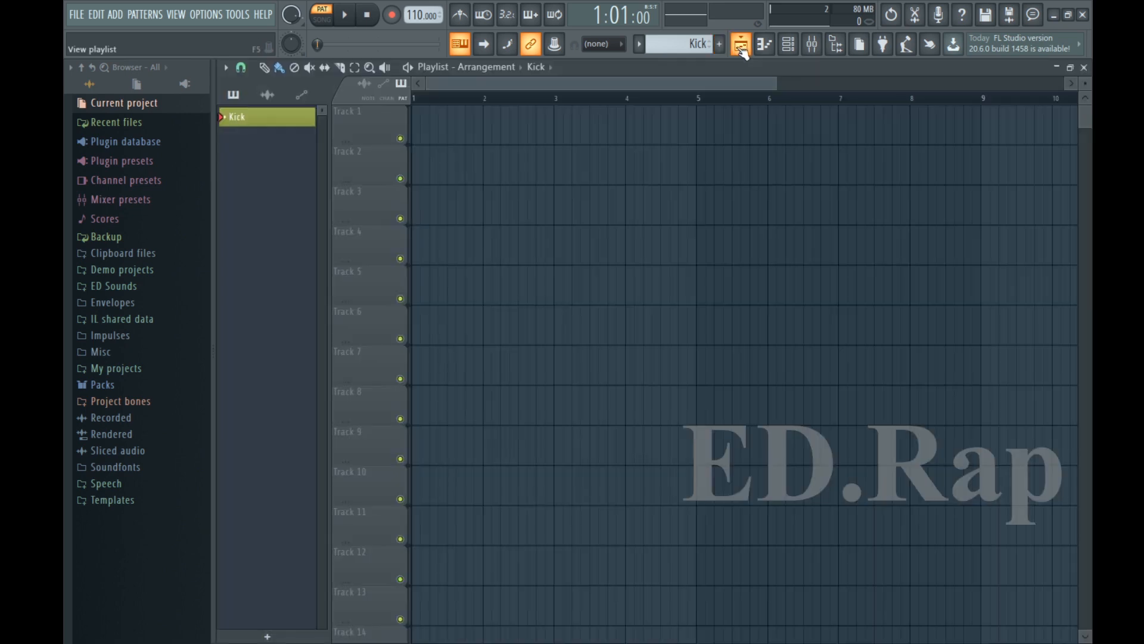
{"action": "left_click", "coordinate": [742, 50]}
{"action": "left_click", "coordinate": [741, 51]}
{"action": "scroll", "coordinate": [945, 99], "scroll_direction": "up", "scroll_amount": 3}
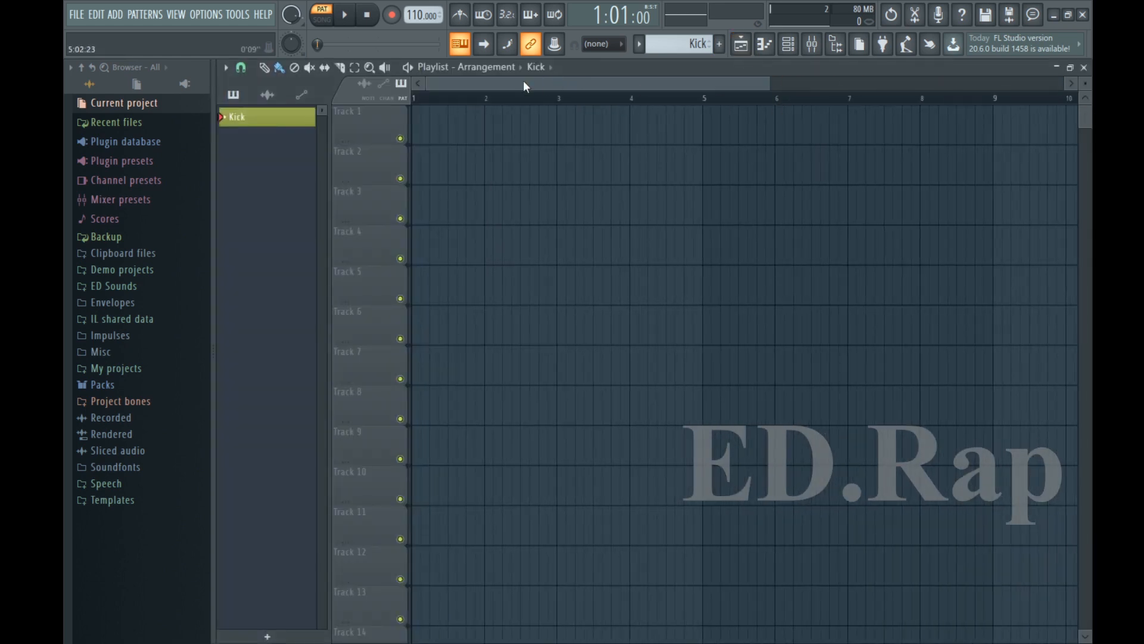
{"action": "left_click_drag", "start_coordinate": [506, 143], "coordinate": [708, 142]}
{"action": "left_click_drag", "start_coordinate": [571, 207], "coordinate": [761, 215]}
{"action": "mouse_move", "coordinate": [579, 286]}
{"action": "left_mouse_down"}
{"action": "mouse_move", "coordinate": [792, 299]}
{"action": "mouse_move", "coordinate": [684, 312]}
{"action": "mouse_move", "coordinate": [647, 254]}
{"action": "mouse_move", "coordinate": [598, 234]}
{"action": "mouse_move", "coordinate": [779, 252]}
{"action": "mouse_move", "coordinate": [502, 134]}
{"action": "mouse_move", "coordinate": [715, 161]}
{"action": "mouse_move", "coordinate": [647, 145]}
{"action": "left_mouse_up"}
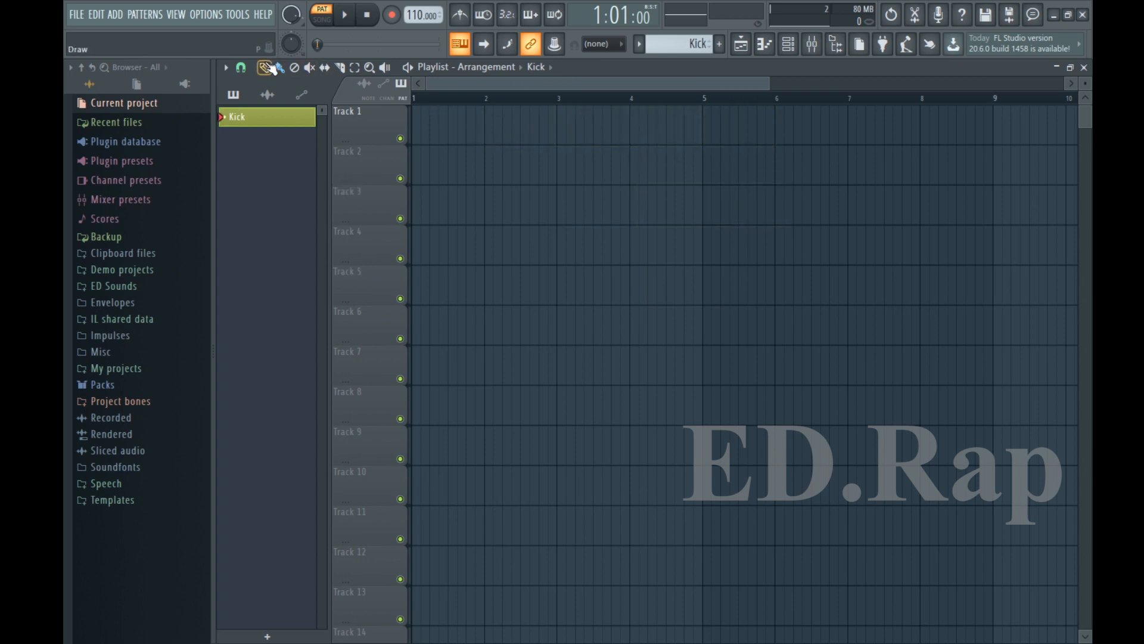
{"action": "left_click", "coordinate": [340, 67]}
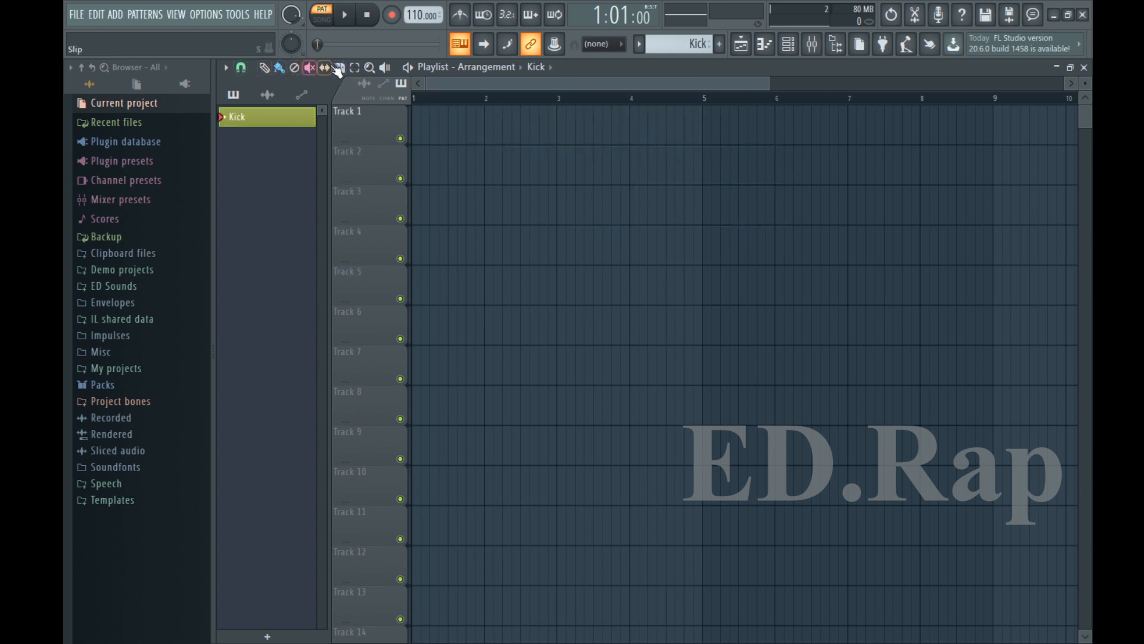
- Place three separate Kick pattern clips on Track 1 within the first four bars using the Draw tool
{"action": "left_click", "coordinate": [279, 69]}
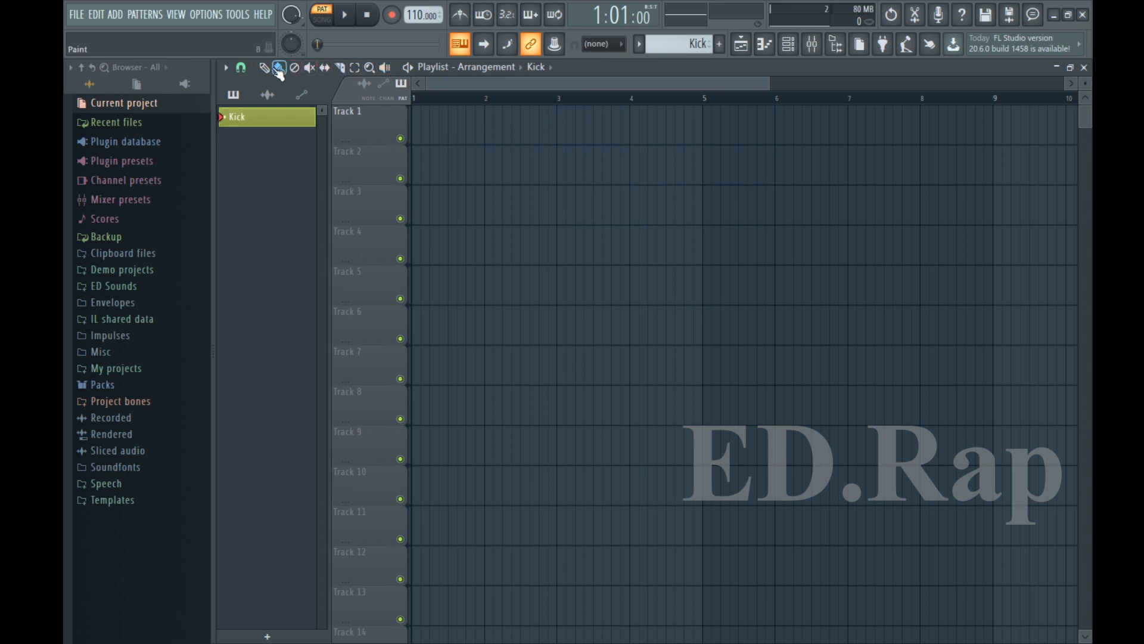
{"action": "left_click", "coordinate": [423, 125]}
{"action": "left_click", "coordinate": [533, 137]}
{"action": "left_click", "coordinate": [613, 131]}
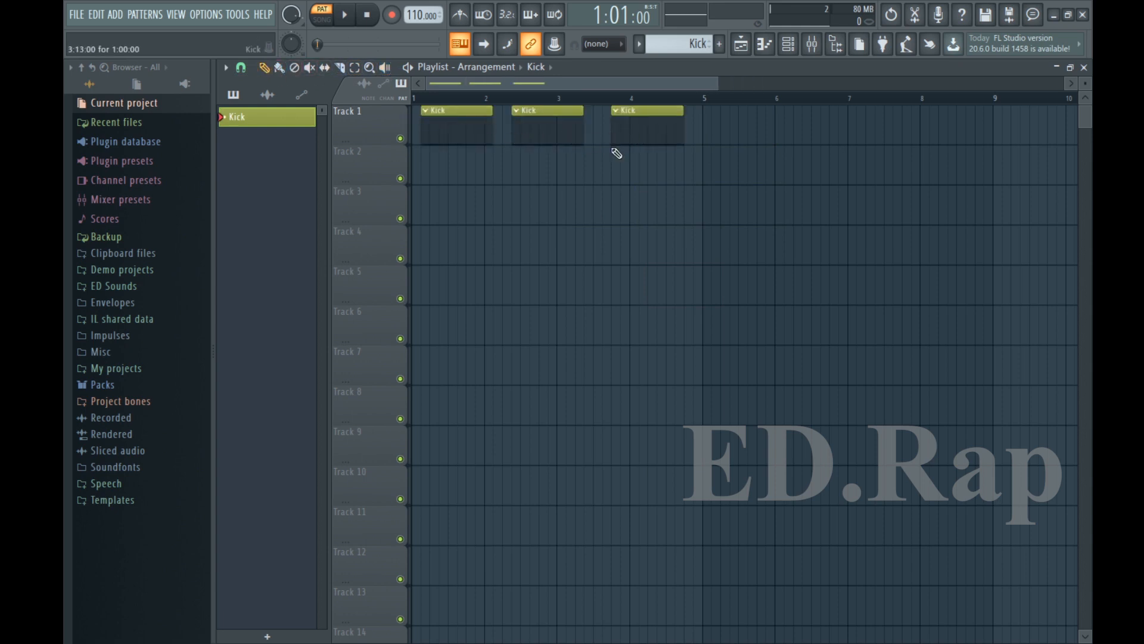
- Delete the three Kick clips from Track 1 of the playlist
{"action": "mouse_move", "coordinate": [563, 170]}
{"action": "left_mouse_down"}
{"action": "mouse_move", "coordinate": [669, 184]}
{"action": "mouse_move", "coordinate": [572, 184]}
{"action": "left_mouse_up"}
{"action": "right_click", "coordinate": [614, 179]}
{"action": "right_click", "coordinate": [647, 125]}
{"action": "right_click", "coordinate": [562, 126]}
{"action": "right_click", "coordinate": [457, 138]}
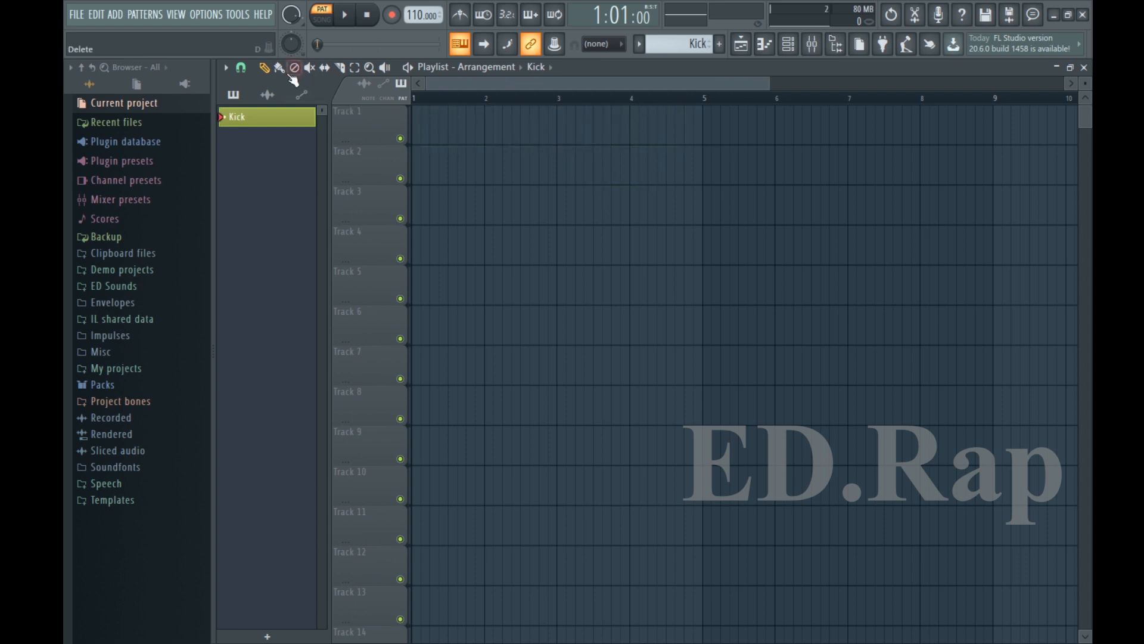
{"action": "mouse_move", "coordinate": [417, 126]}
{"action": "left_mouse_down"}
{"action": "mouse_move", "coordinate": [758, 140]}
{"action": "mouse_move", "coordinate": [667, 161]}
{"action": "mouse_move", "coordinate": [830, 181]}
{"action": "mouse_move", "coordinate": [865, 171]}
{"action": "mouse_move", "coordinate": [688, 156]}
{"action": "mouse_move", "coordinate": [812, 141]}
{"action": "mouse_move", "coordinate": [477, 117]}
{"action": "left_mouse_up"}
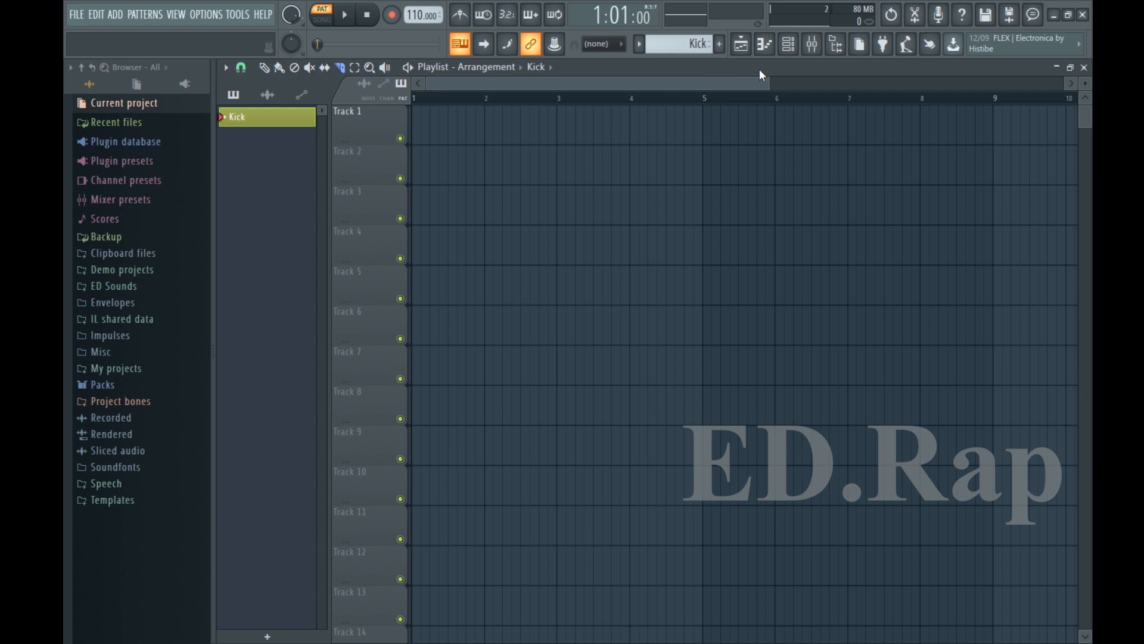
- Toggle the piano roll a few times and leave it open for the Kick channel
{"action": "left_click", "coordinate": [767, 47]}
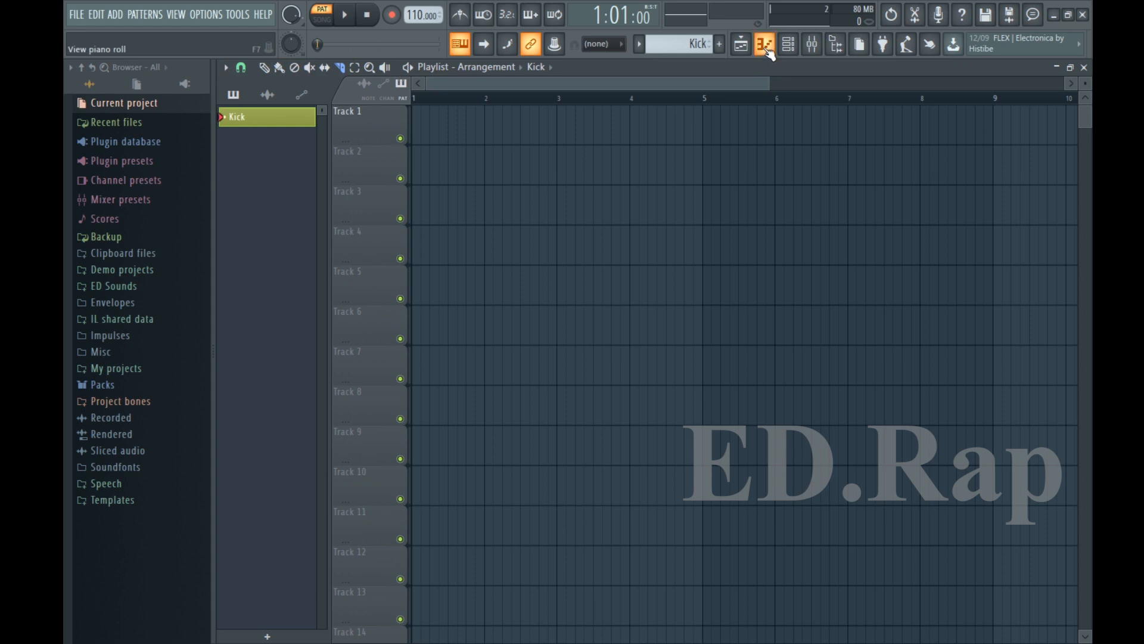
{"action": "left_click", "coordinate": [766, 46]}
{"action": "left_click", "coordinate": [766, 48]}
{"action": "left_click", "coordinate": [767, 47]}
{"action": "left_click", "coordinate": [766, 48]}
{"action": "left_click", "coordinate": [766, 48]}
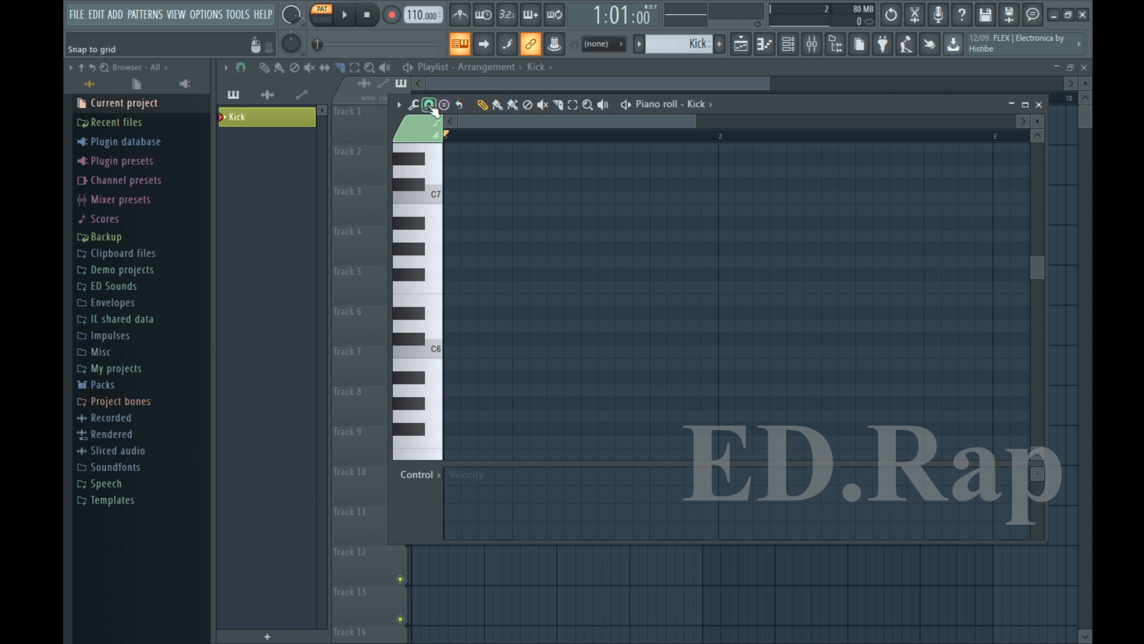
- Look through the piano roll's note property and channel controls, and close the piano roll
{"action": "left_click", "coordinate": [435, 476]}
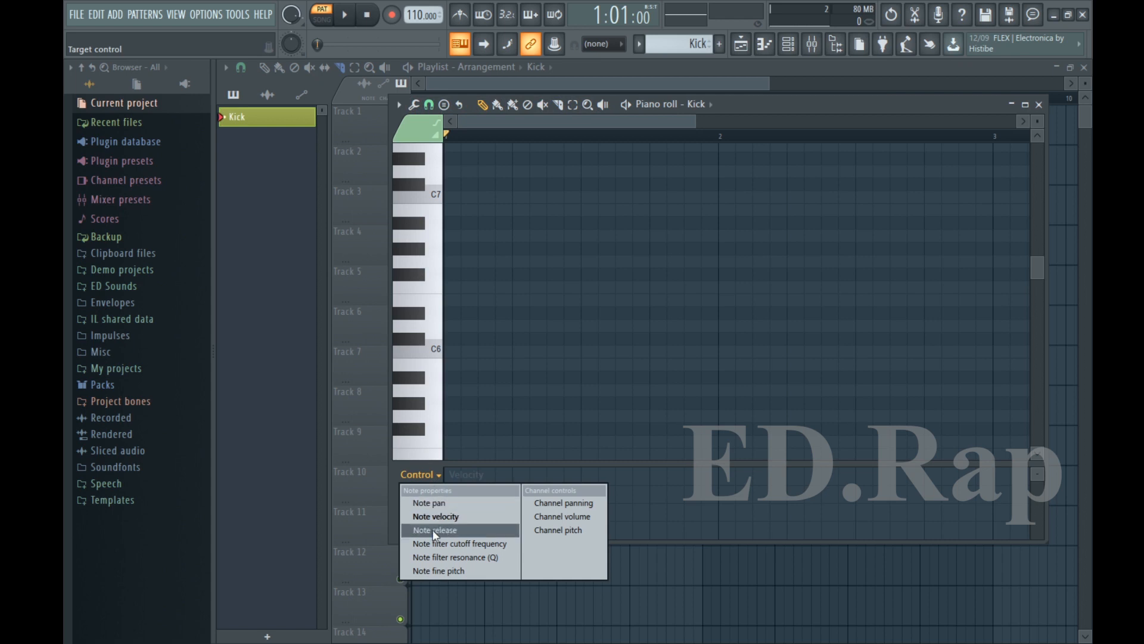
{"action": "left_click", "coordinate": [439, 474]}
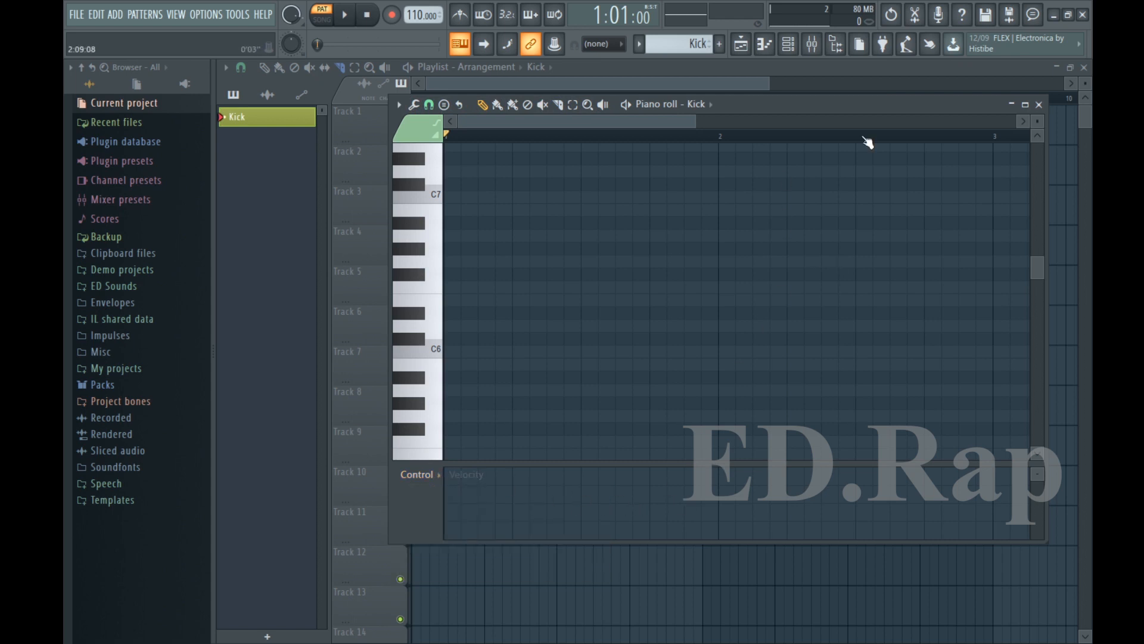
{"action": "left_click", "coordinate": [1038, 104]}
- Show the channel rack and move it slightly lower over the playlist
{"action": "left_click", "coordinate": [788, 44]}
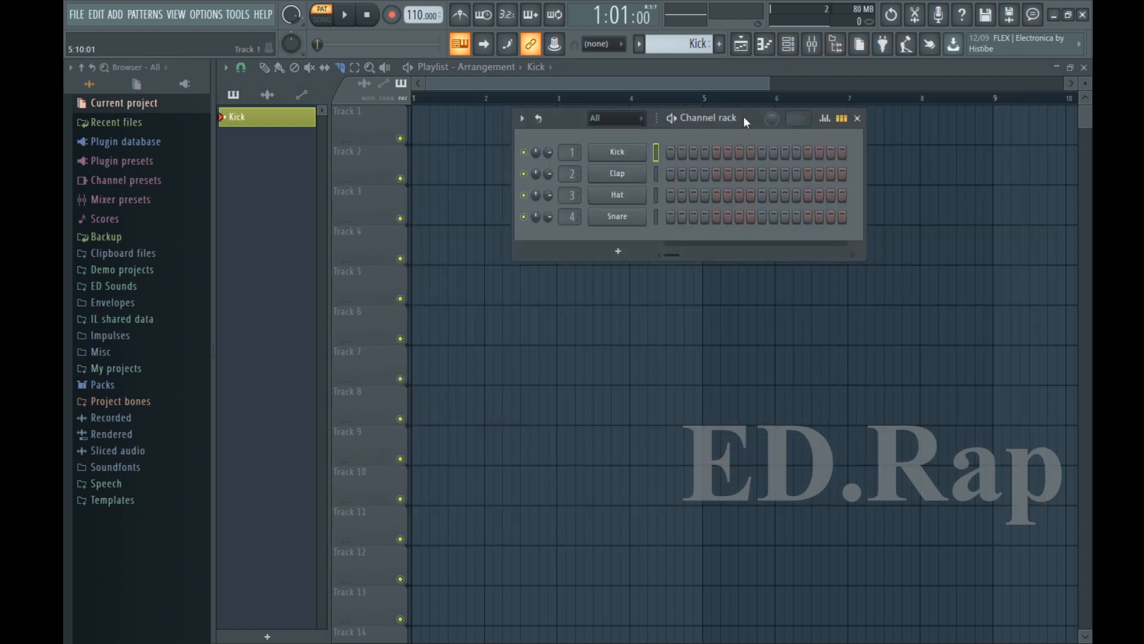
{"action": "left_click_drag", "start_coordinate": [745, 117], "coordinate": [736, 199]}
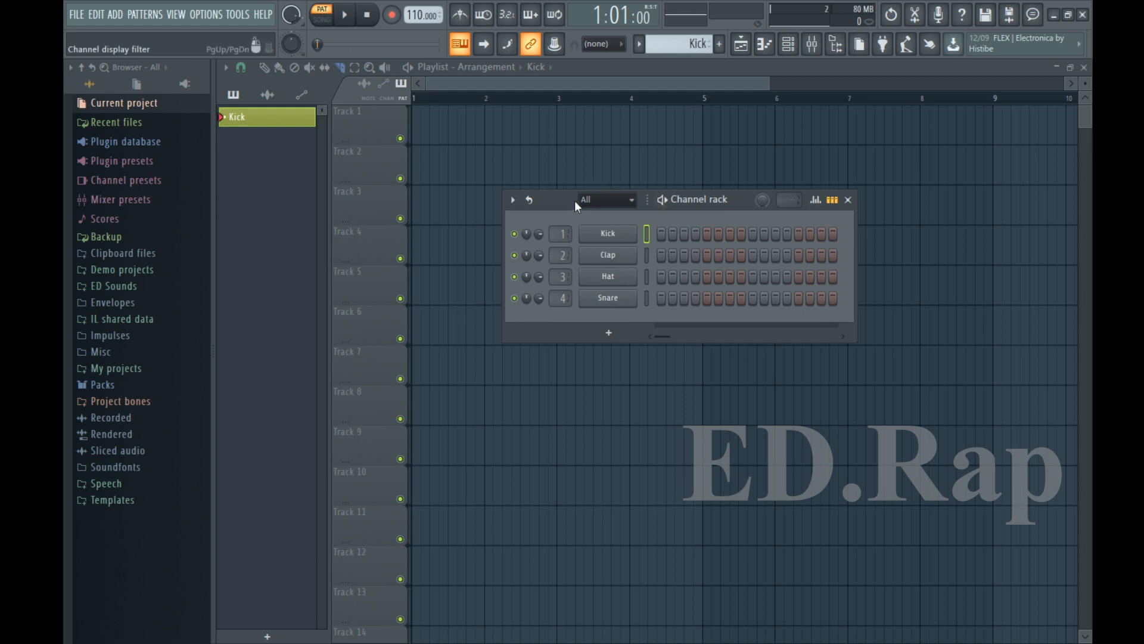
{"action": "left_click_drag", "start_coordinate": [574, 201], "coordinate": [567, 157]}
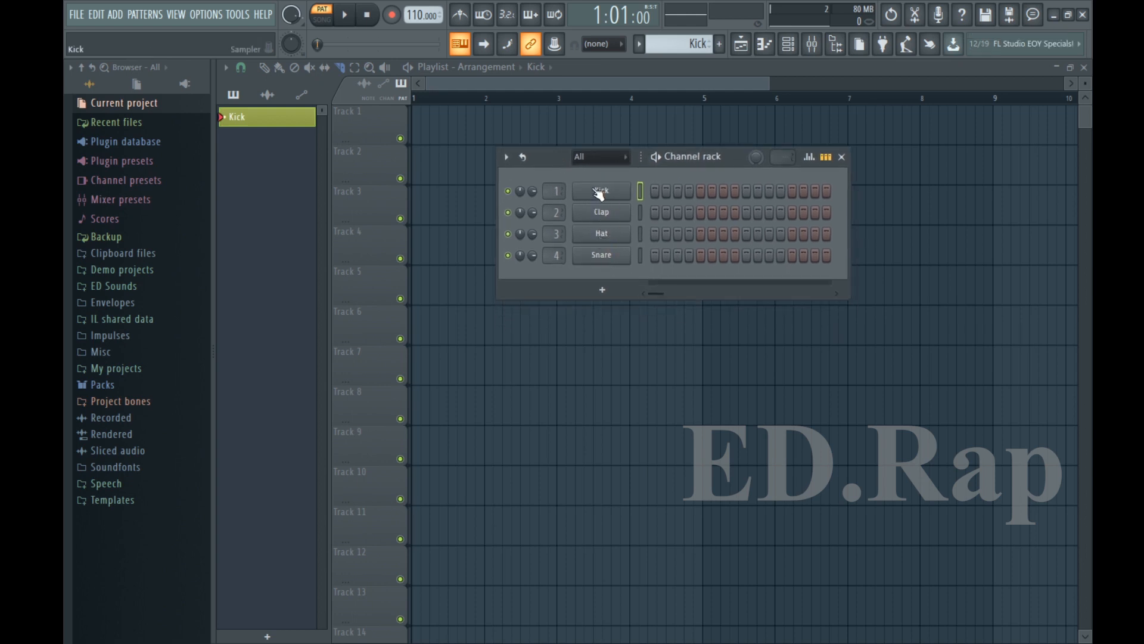
- Look through the Kick channel's options, and open its sampler settings just below the channel rack
{"action": "right_click", "coordinate": [599, 193]}
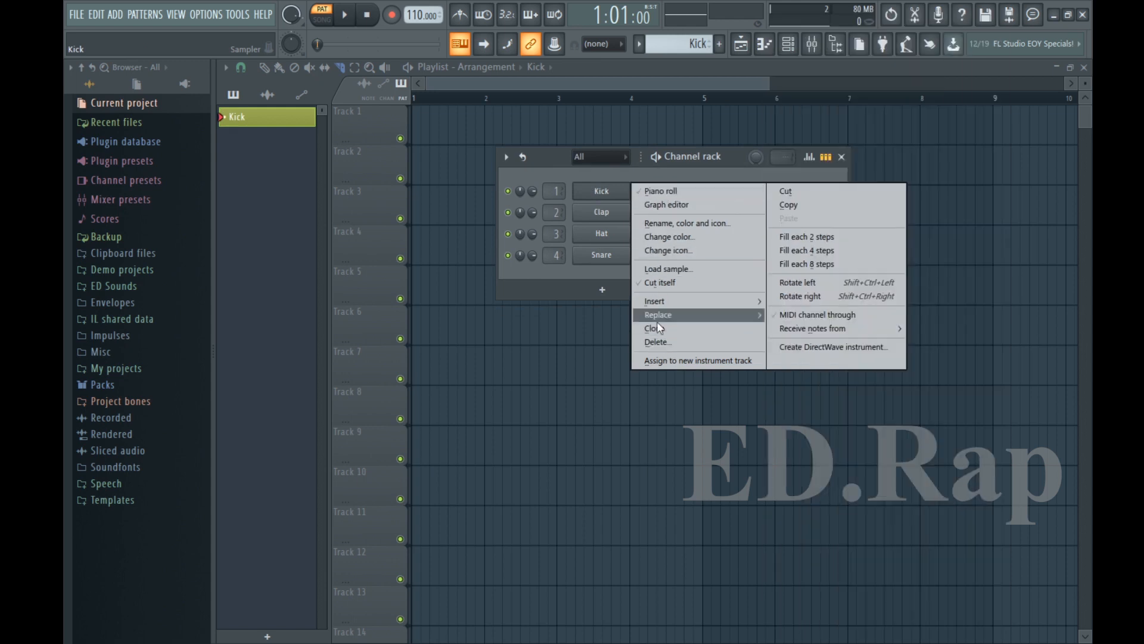
{"action": "left_click", "coordinate": [608, 194]}
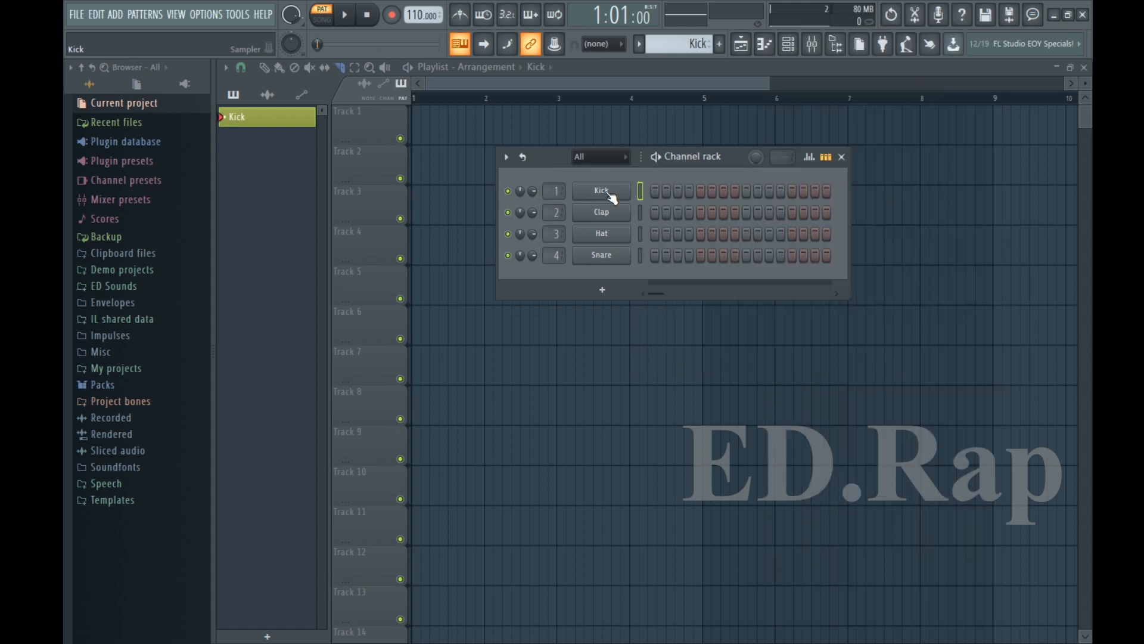
{"action": "left_click", "coordinate": [612, 196]}
{"action": "left_click_drag", "start_coordinate": [580, 166], "coordinate": [788, 306]}
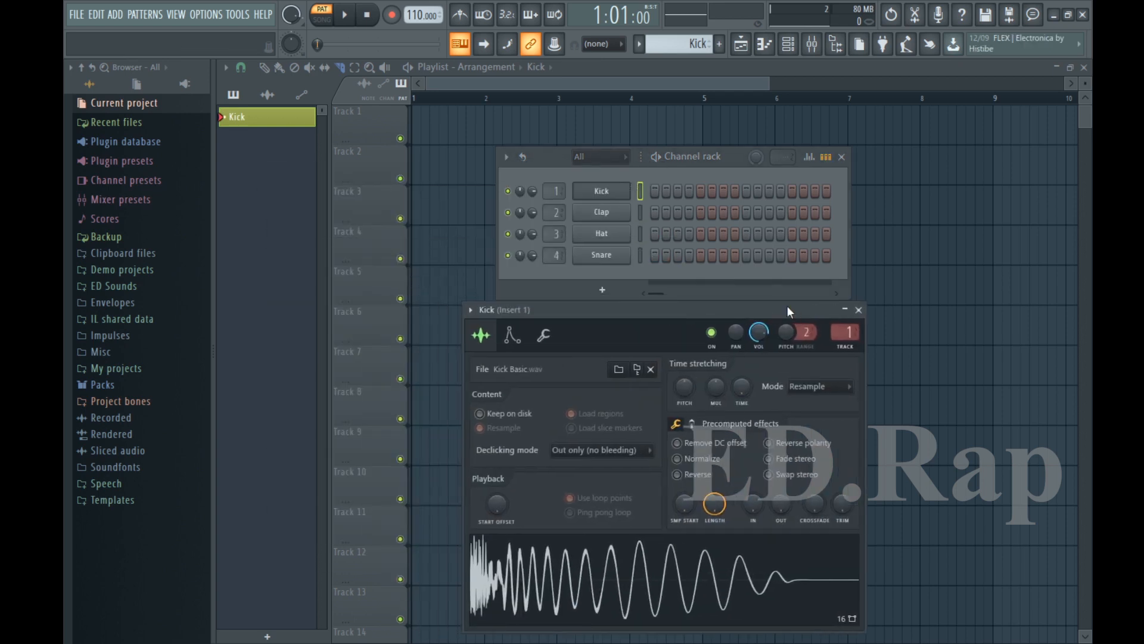
- Look through the plugins available for a new channel and the Kick step row, and close the Kick settings
{"action": "left_click", "coordinate": [602, 289]}
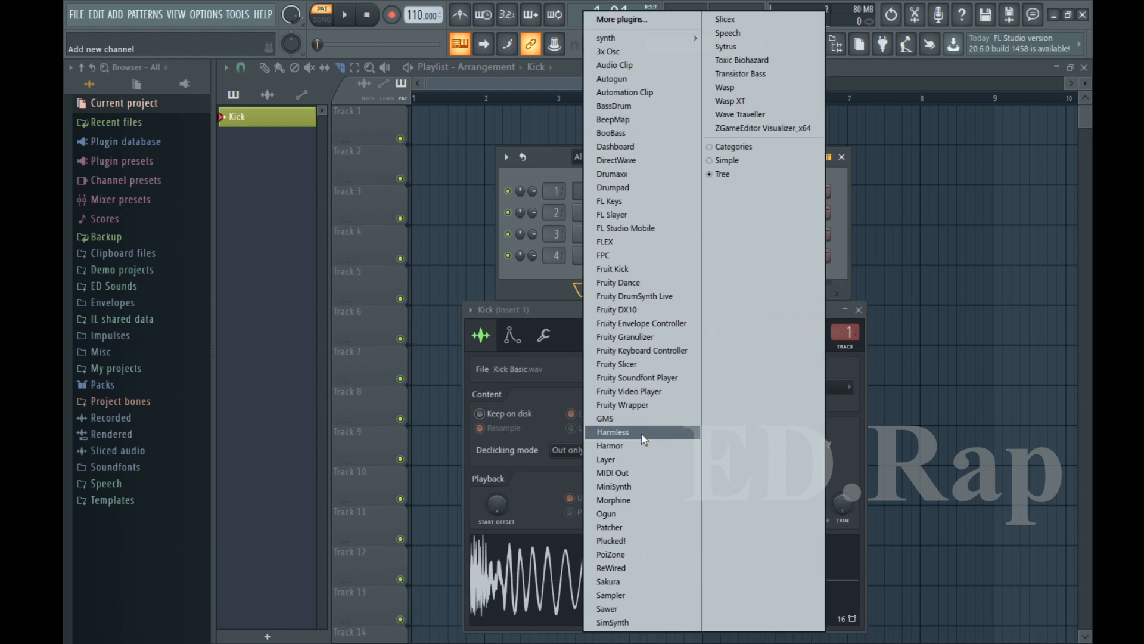
{"action": "left_click", "coordinate": [545, 278]}
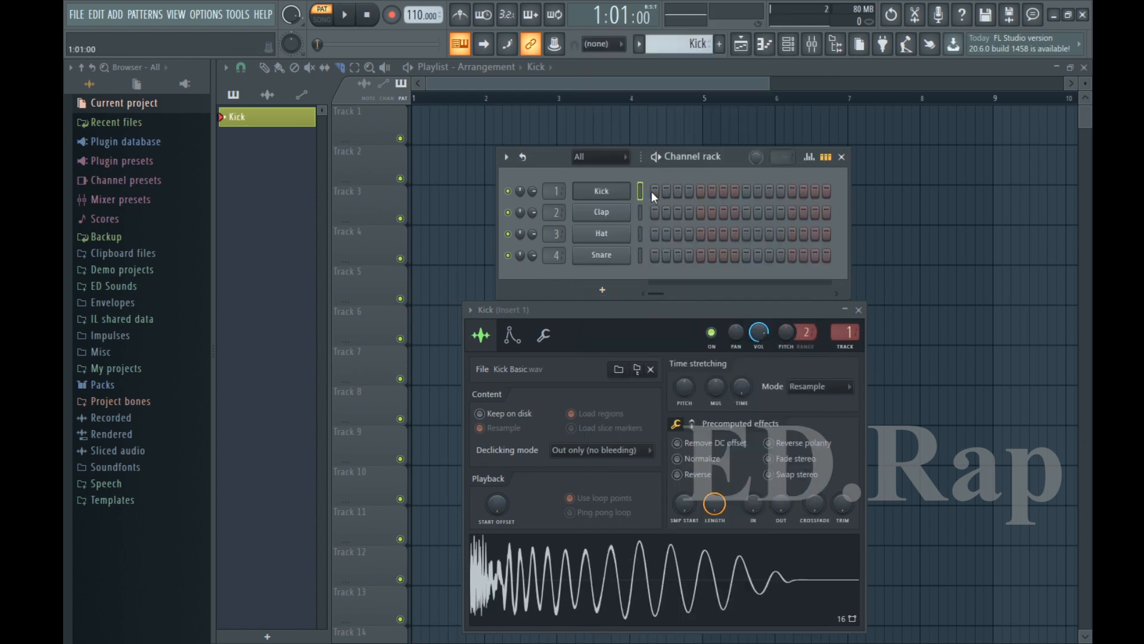
{"action": "left_click_drag", "start_coordinate": [652, 191], "coordinate": [795, 189]}
{"action": "left_click", "coordinate": [859, 310]}
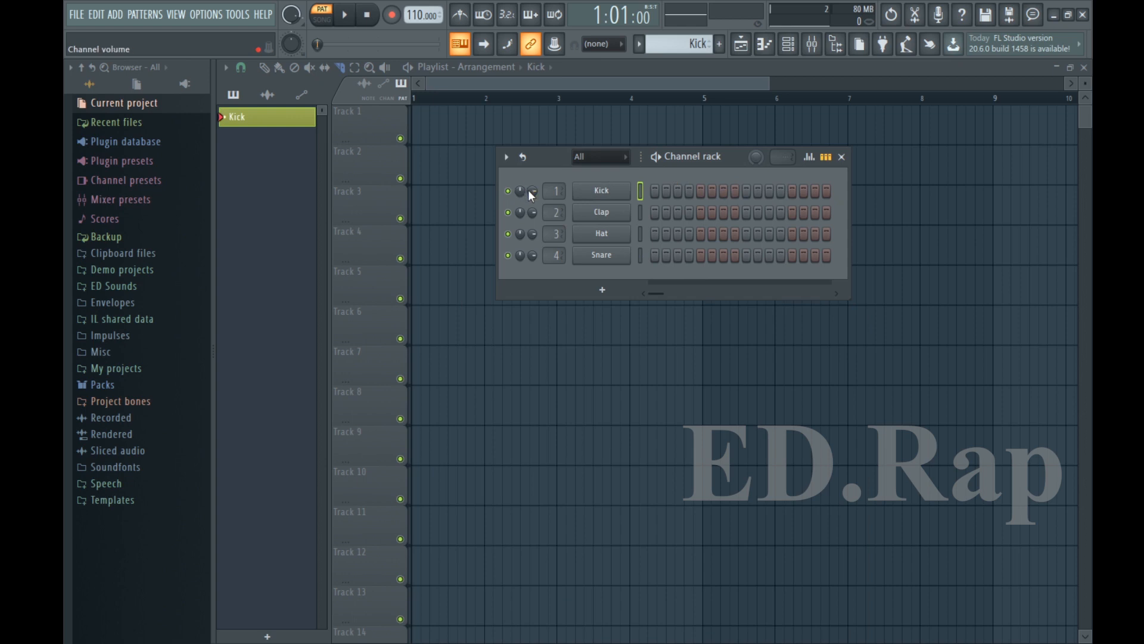
- Try the Kick channel's volume and panning knobs, and reset the volume to its default
{"action": "left_click_drag", "start_coordinate": [530, 191], "coordinate": [527, 206]}
{"action": "right_click", "coordinate": [523, 191]}
{"action": "left_click", "coordinate": [535, 198]}
{"action": "right_click", "coordinate": [532, 190]}
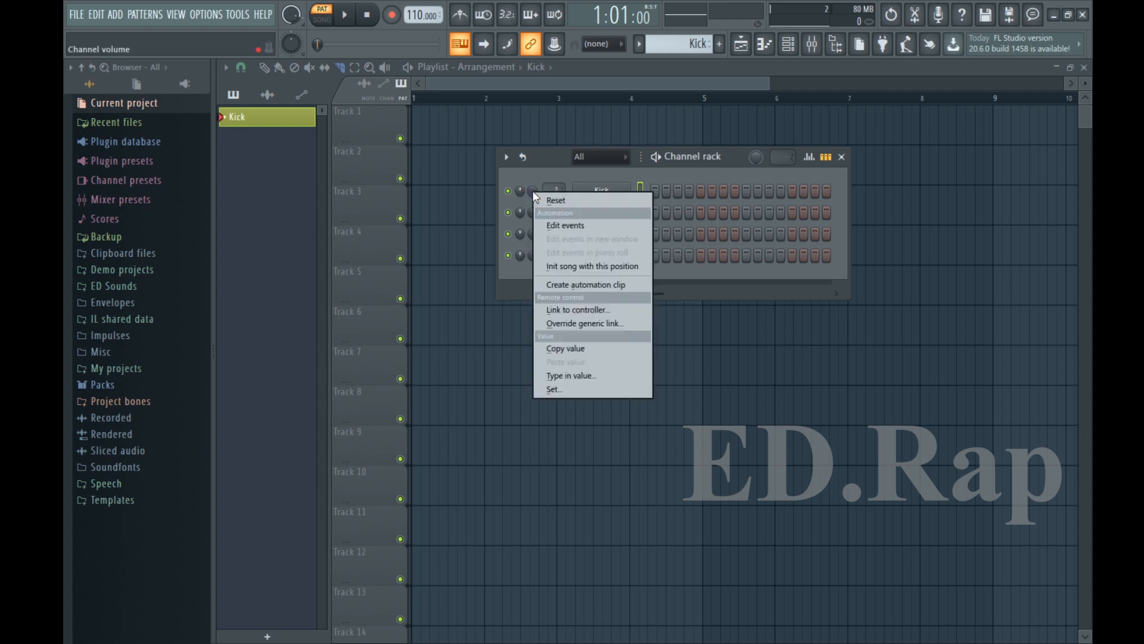
{"action": "left_click", "coordinate": [545, 199]}
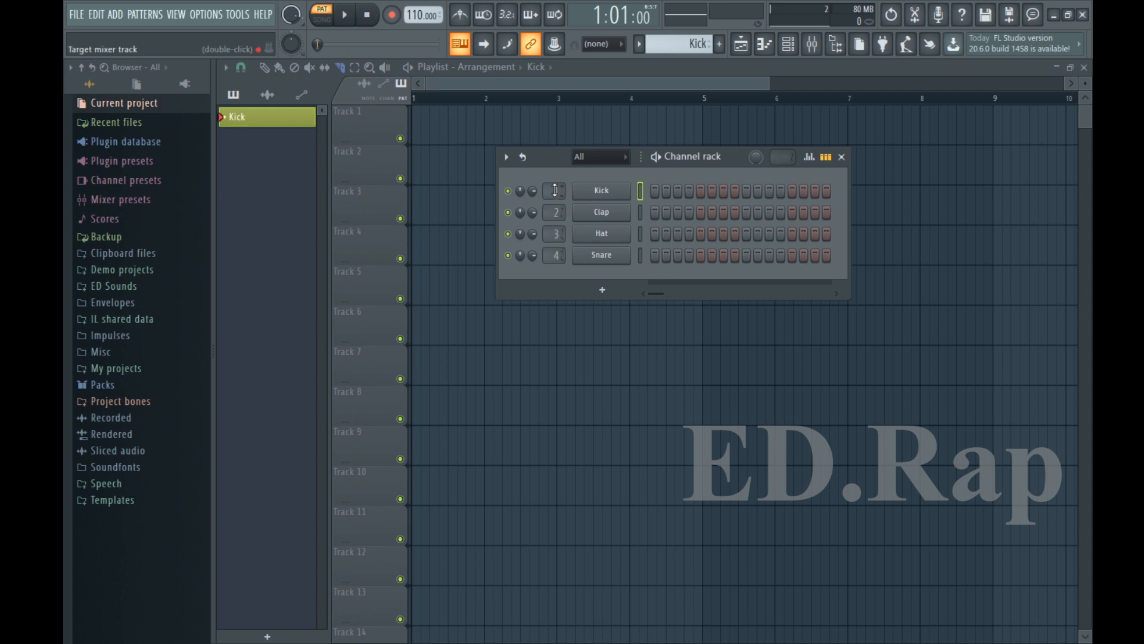
- Route the Kick channel to mixer track 6 and back to track 1 in its settings, and close them
{"action": "left_click_drag", "start_coordinate": [555, 190], "coordinate": [555, 186]}
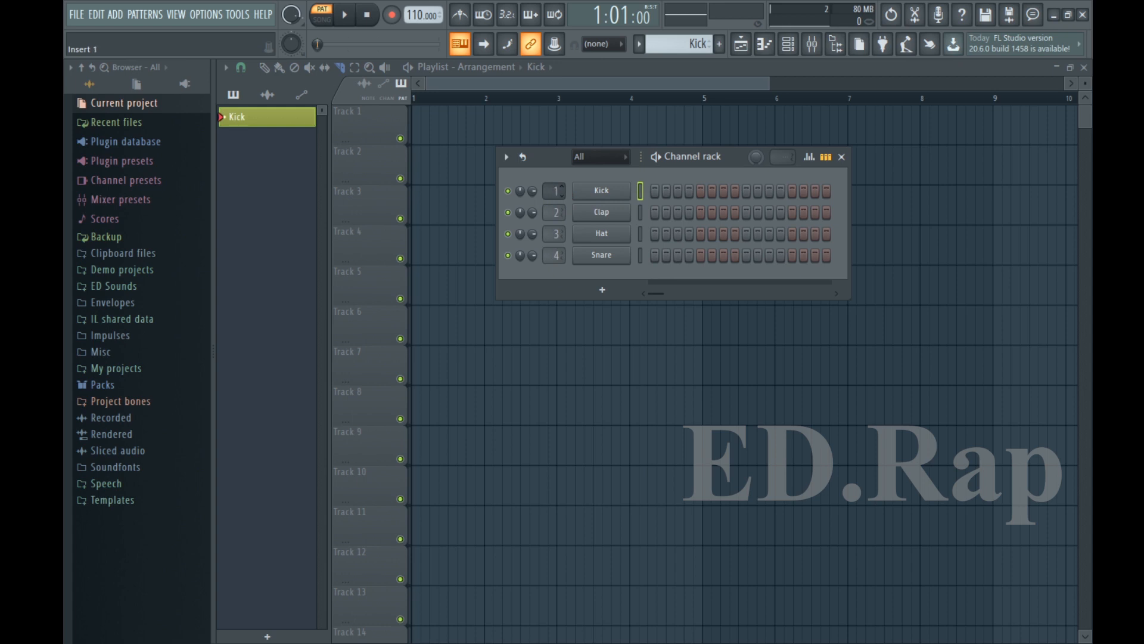
{"action": "left_click", "coordinate": [602, 190]}
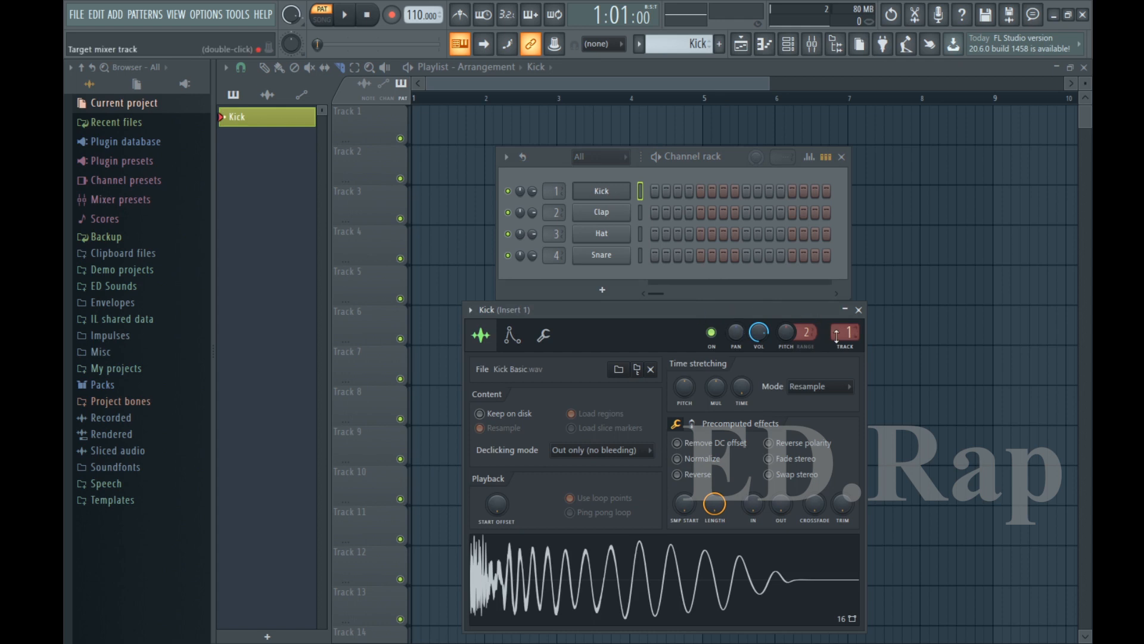
{"action": "left_click_drag", "start_coordinate": [845, 332], "coordinate": [846, 310]}
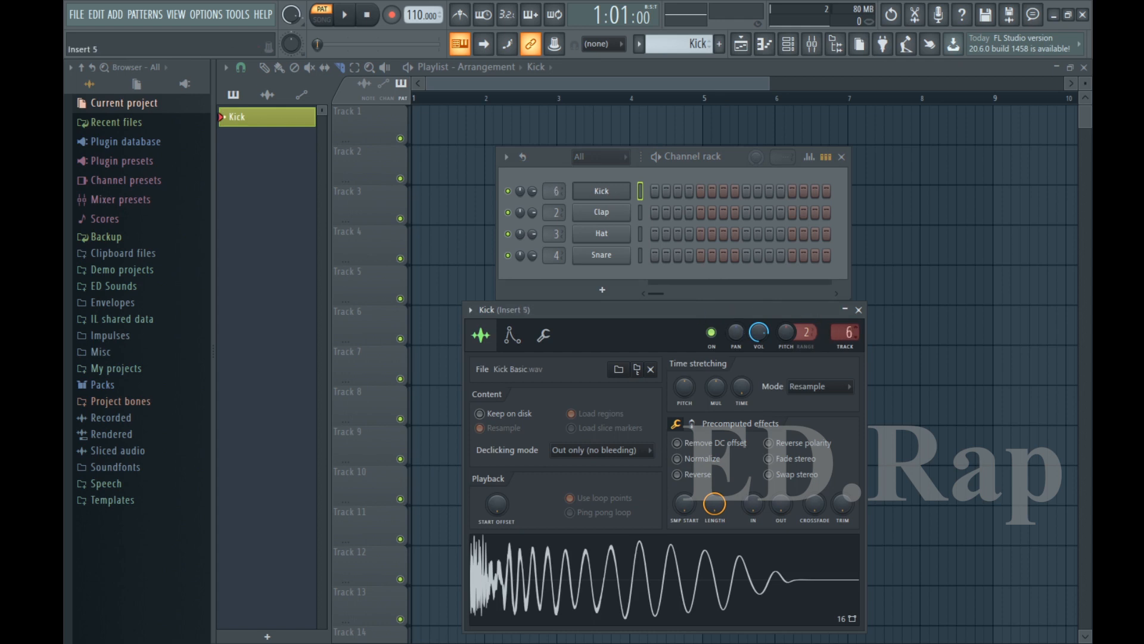
{"action": "left_click_drag", "start_coordinate": [846, 332], "coordinate": [845, 340]}
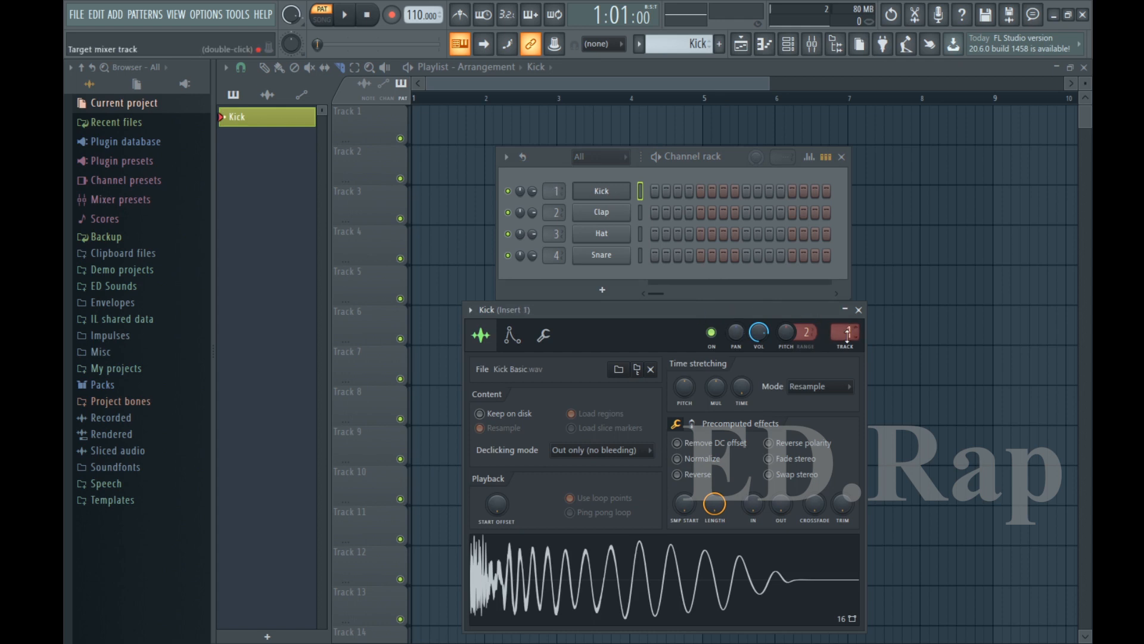
{"action": "left_click", "coordinate": [859, 310]}
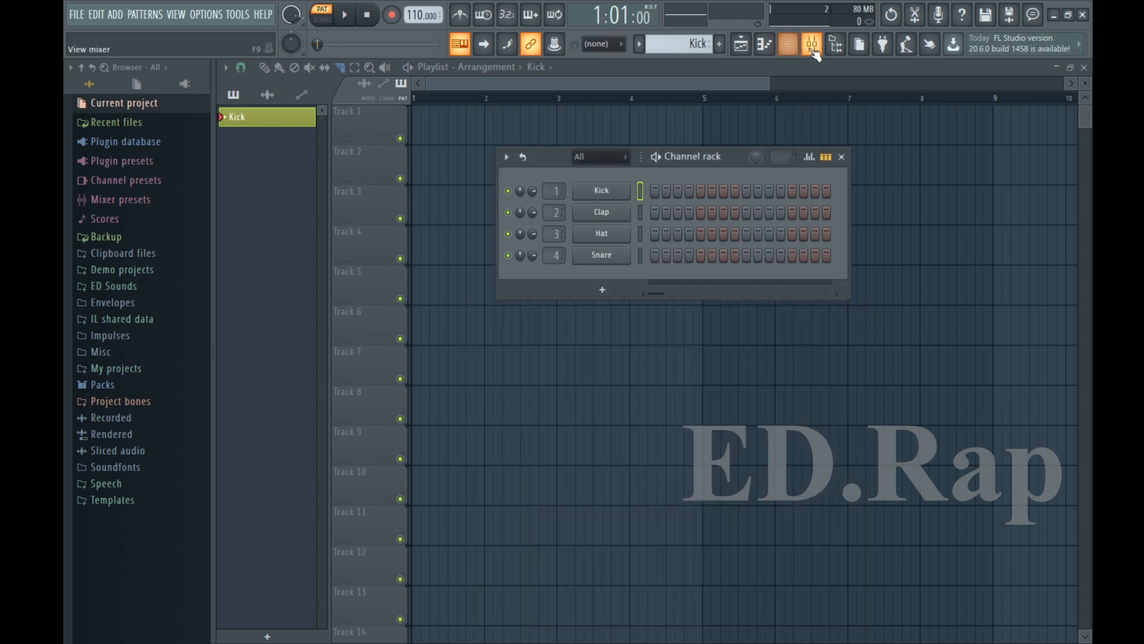
- Open the mixer and move the channel rack up so it sits above it
{"action": "left_click", "coordinate": [811, 44]}
{"action": "left_click", "coordinate": [728, 156]}
{"action": "left_click_drag", "start_coordinate": [728, 156], "coordinate": [724, 123]}
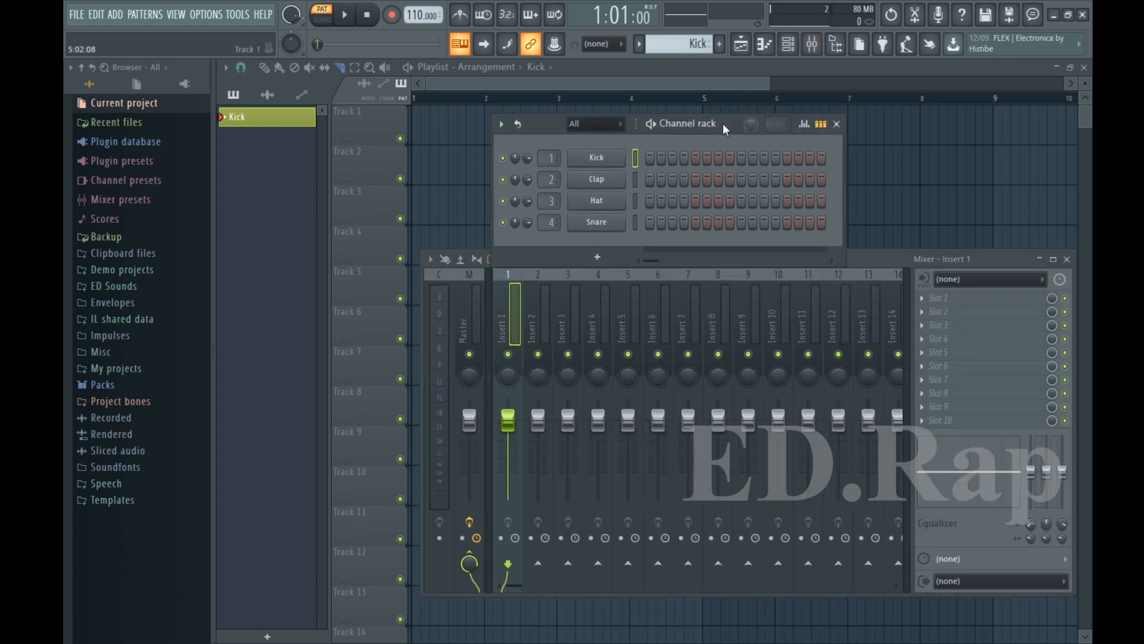
- Select the playlist's Paint tool, and show the channel rack and mixer again with the mixer just below the rack
{"action": "left_click", "coordinate": [274, 71]}
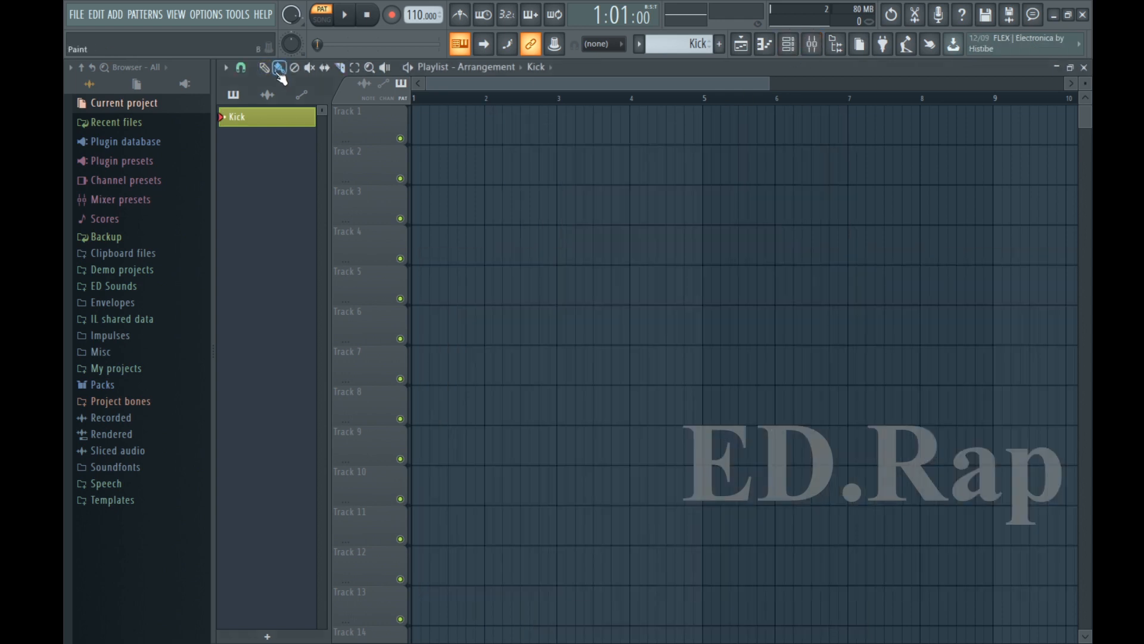
{"action": "left_click", "coordinate": [788, 43]}
{"action": "left_click", "coordinate": [812, 43]}
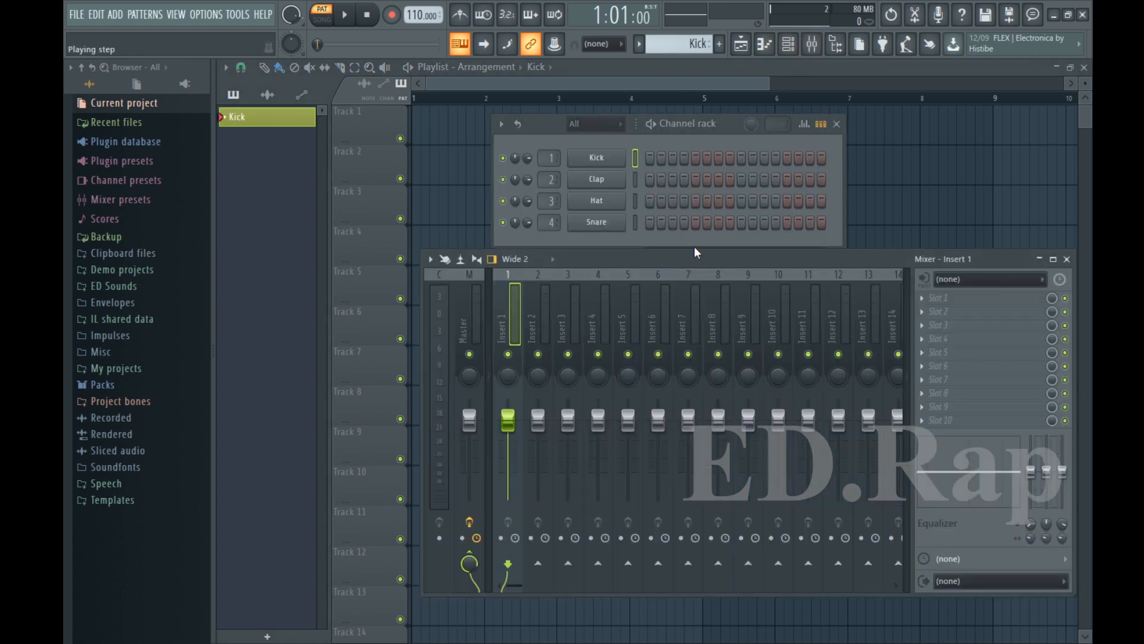
{"action": "left_click_drag", "start_coordinate": [686, 258], "coordinate": [670, 268]}
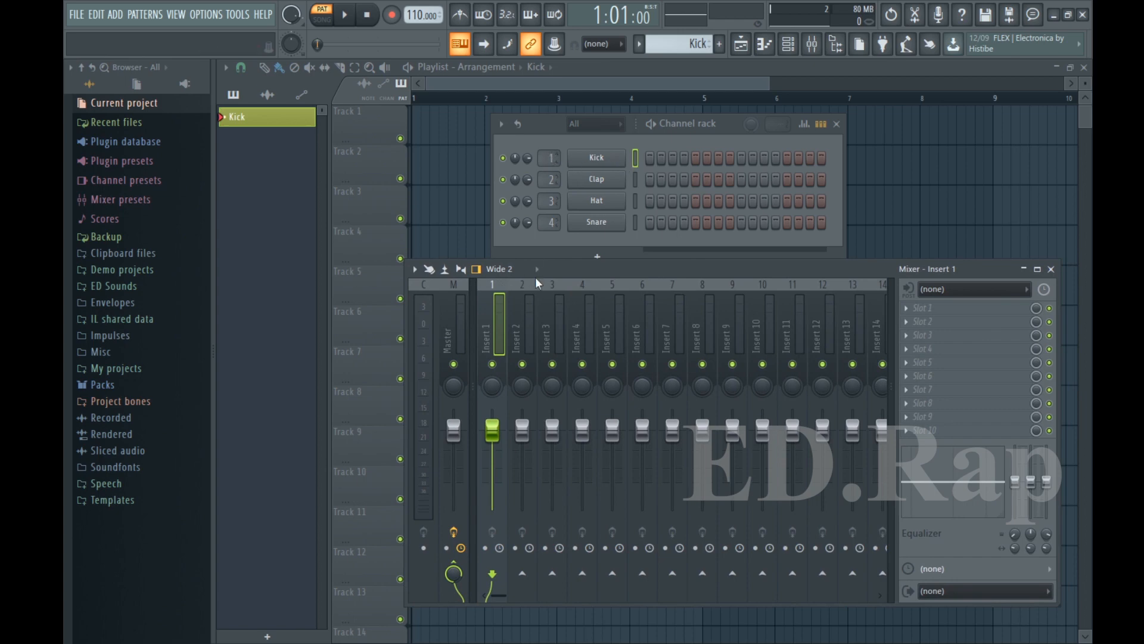
- Activate steps 1, 7, 11 and 13 of the Kick channel and play the pattern
{"action": "left_click", "coordinate": [649, 158]}
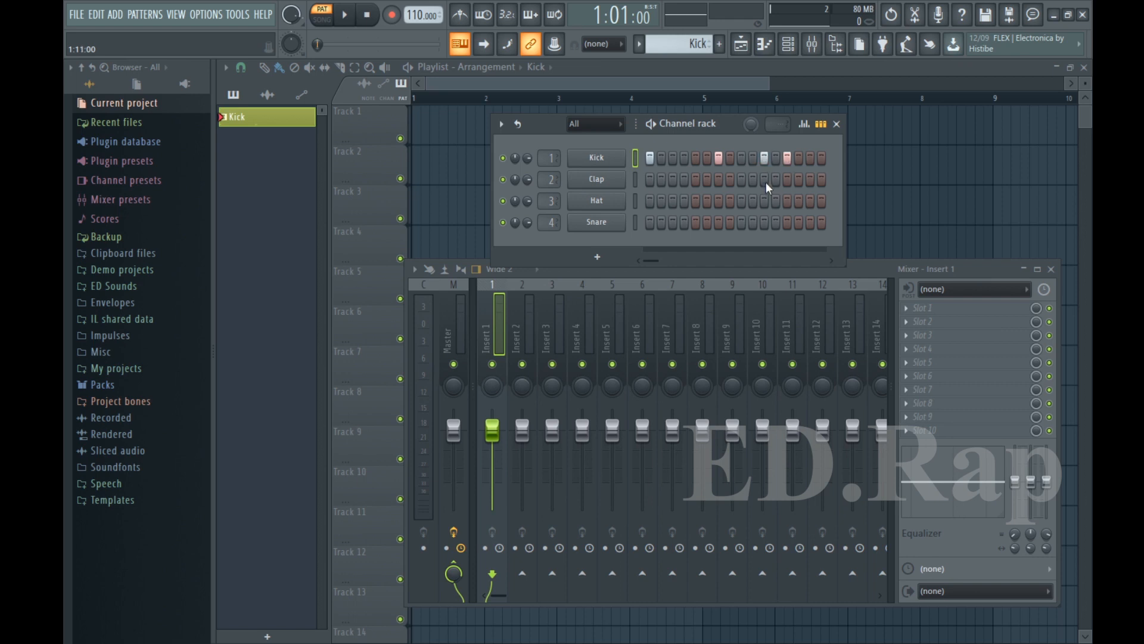
{"action": "key", "text": "space"}
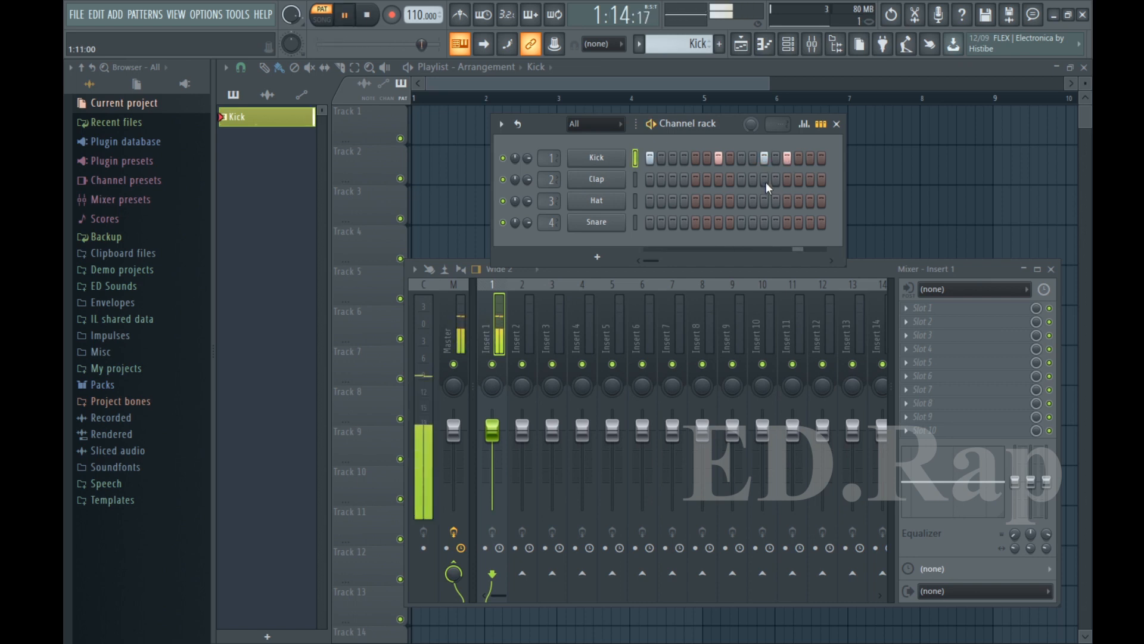
- Activate Hat steps 1, 3, 5, 7, 8, 9, 10, 13 and 15 and Snare step 9, and stop playback
{"action": "left_click", "coordinate": [651, 201]}
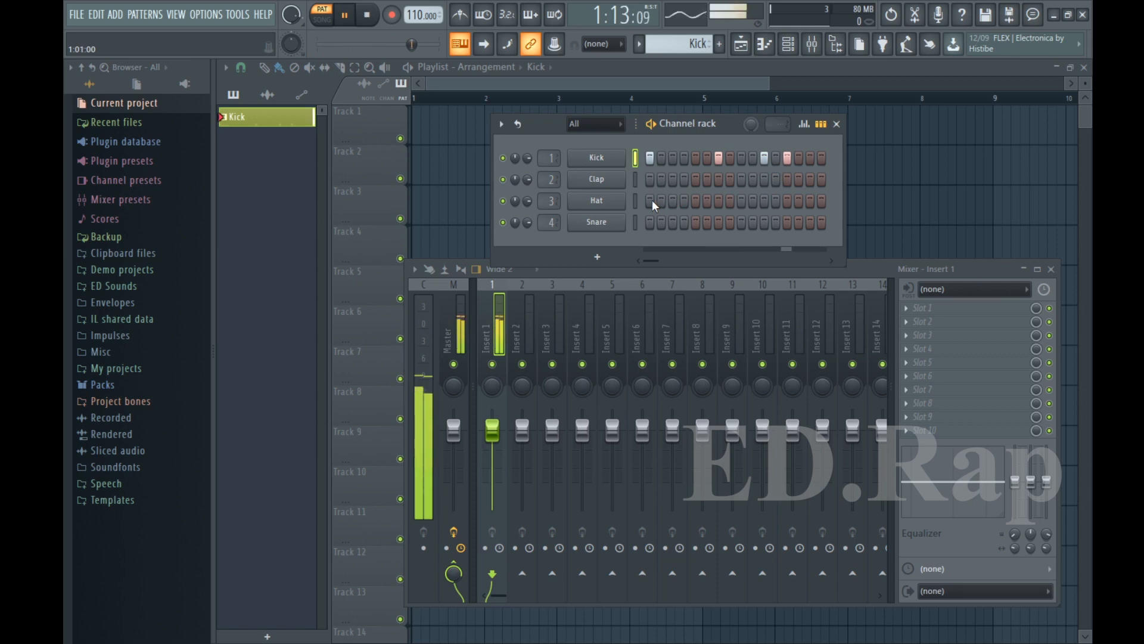
{"action": "left_click", "coordinate": [673, 202]}
{"action": "left_click", "coordinate": [695, 202]}
{"action": "left_click", "coordinate": [718, 202]}
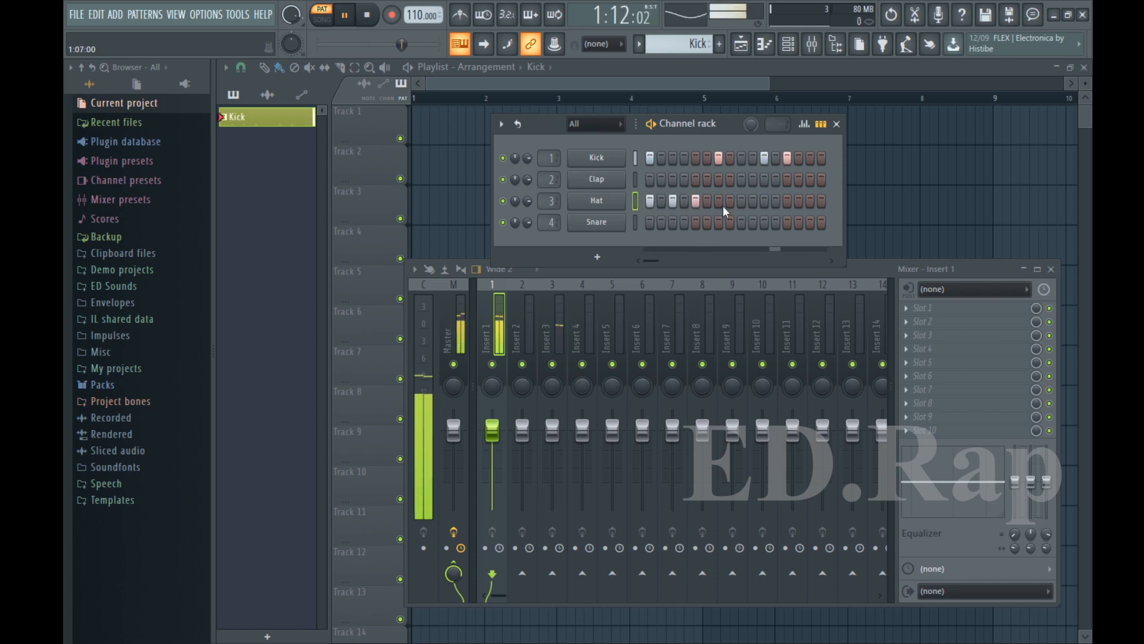
{"action": "left_click", "coordinate": [730, 202]}
{"action": "left_click", "coordinate": [742, 202]}
{"action": "left_click", "coordinate": [753, 202]}
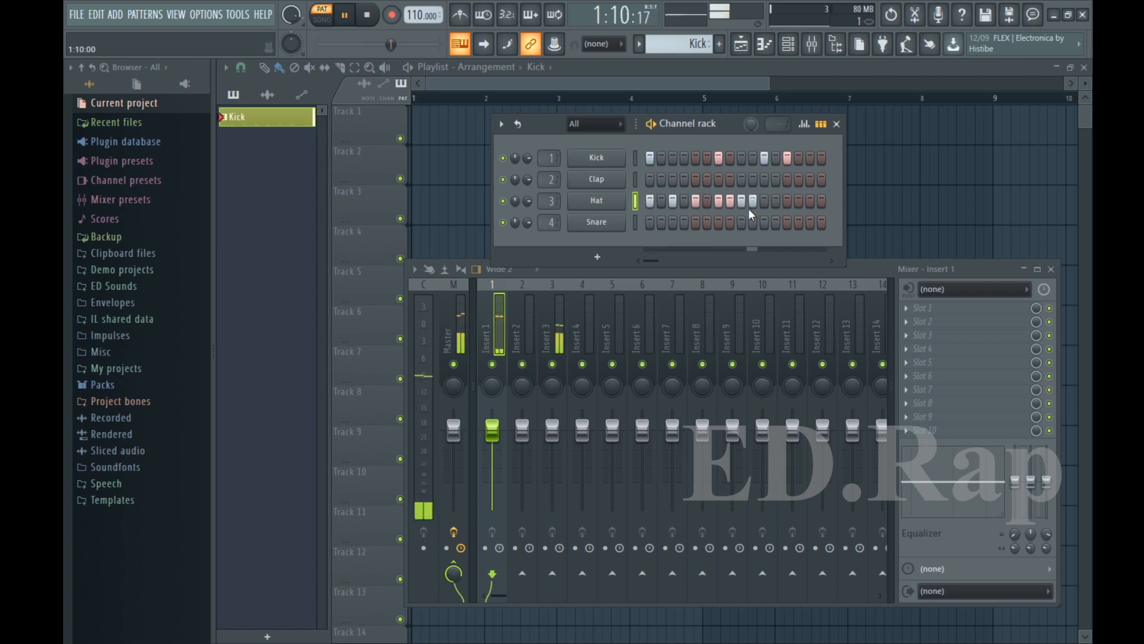
{"action": "left_click", "coordinate": [742, 222]}
{"action": "left_click", "coordinate": [788, 201]}
{"action": "left_click", "coordinate": [809, 201]}
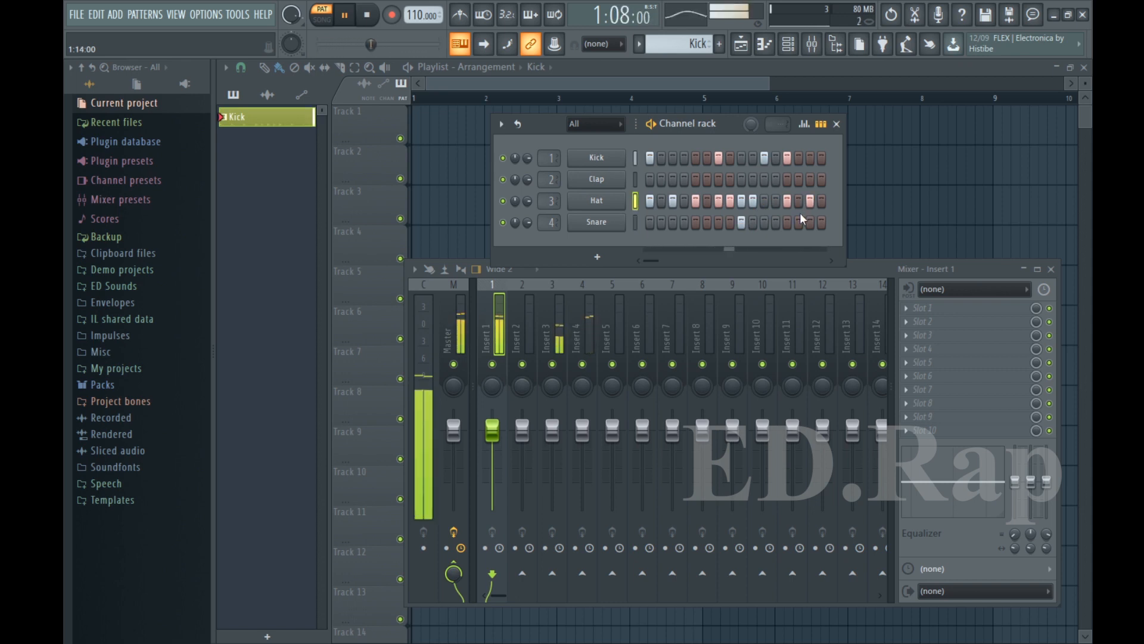
{"action": "key", "text": "space"}
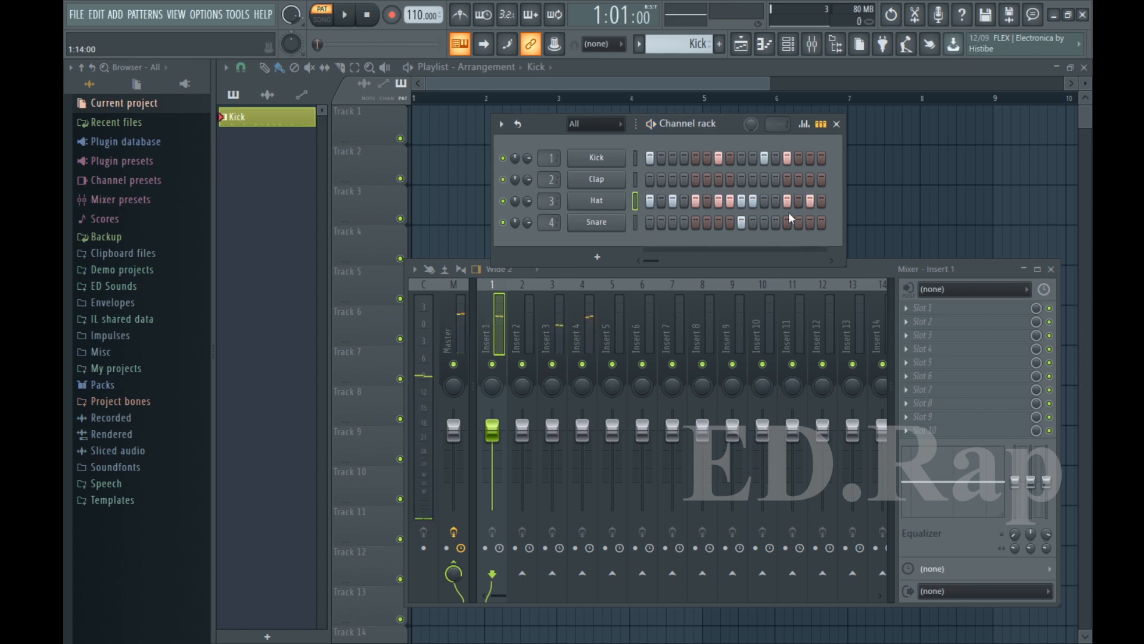
- Clear all active steps of the Snare, Hat and Kick channels in the pattern
{"action": "left_click", "coordinate": [738, 222]}
{"action": "left_click", "coordinate": [653, 202]}
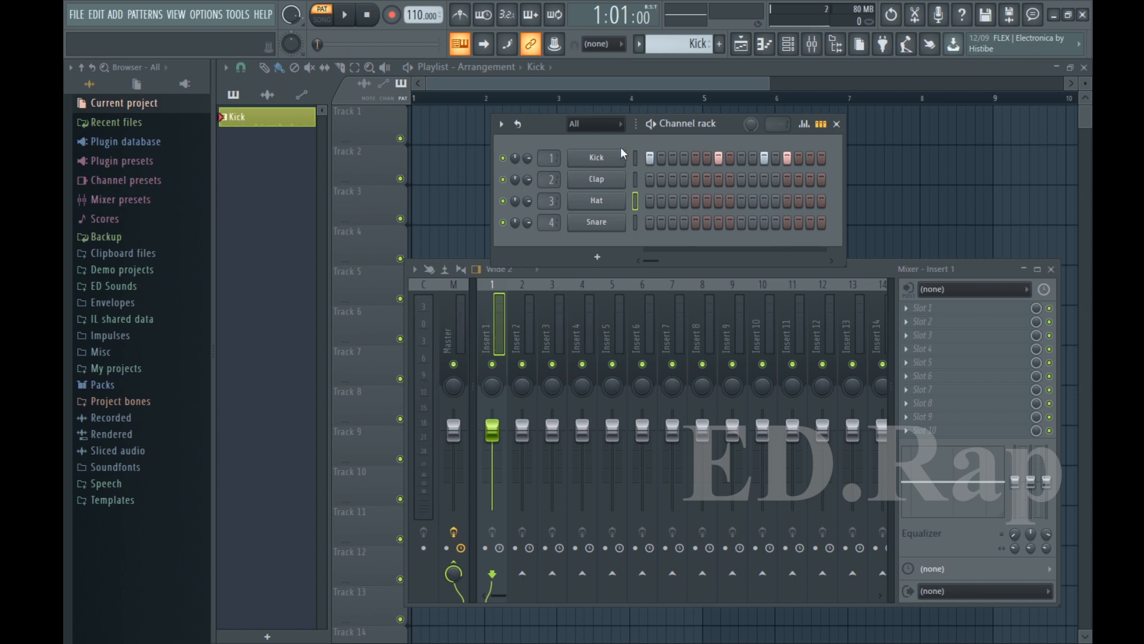
{"action": "left_click", "coordinate": [719, 158]}
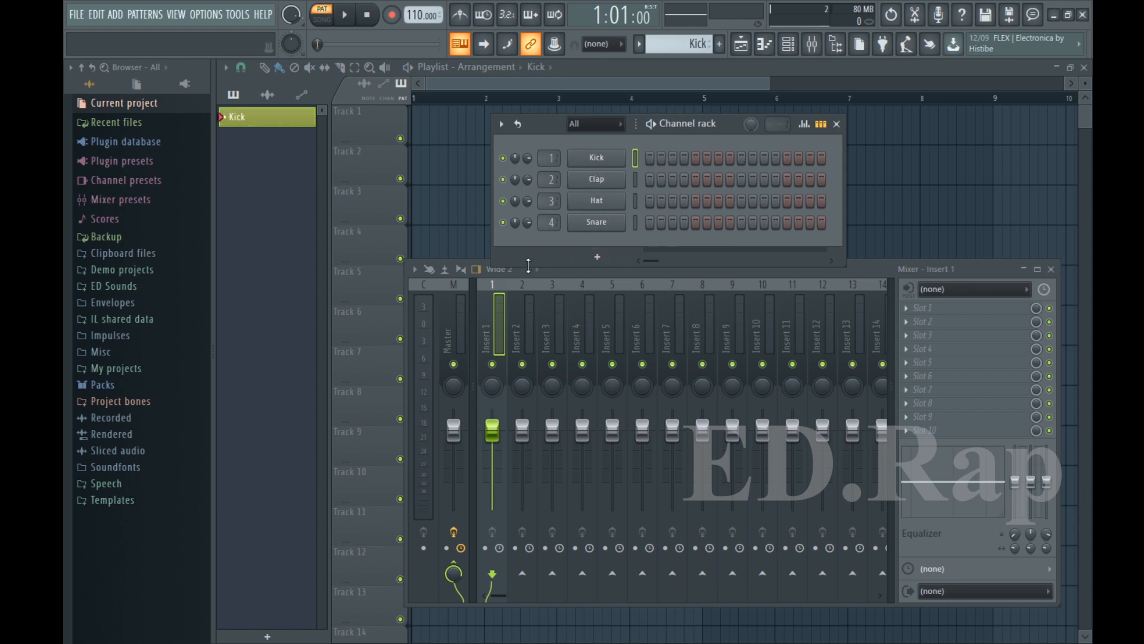
- Bring the mixer to the front and switch its layout to Compact, Compact 2 and Wide in turn
{"action": "left_click", "coordinate": [559, 273]}
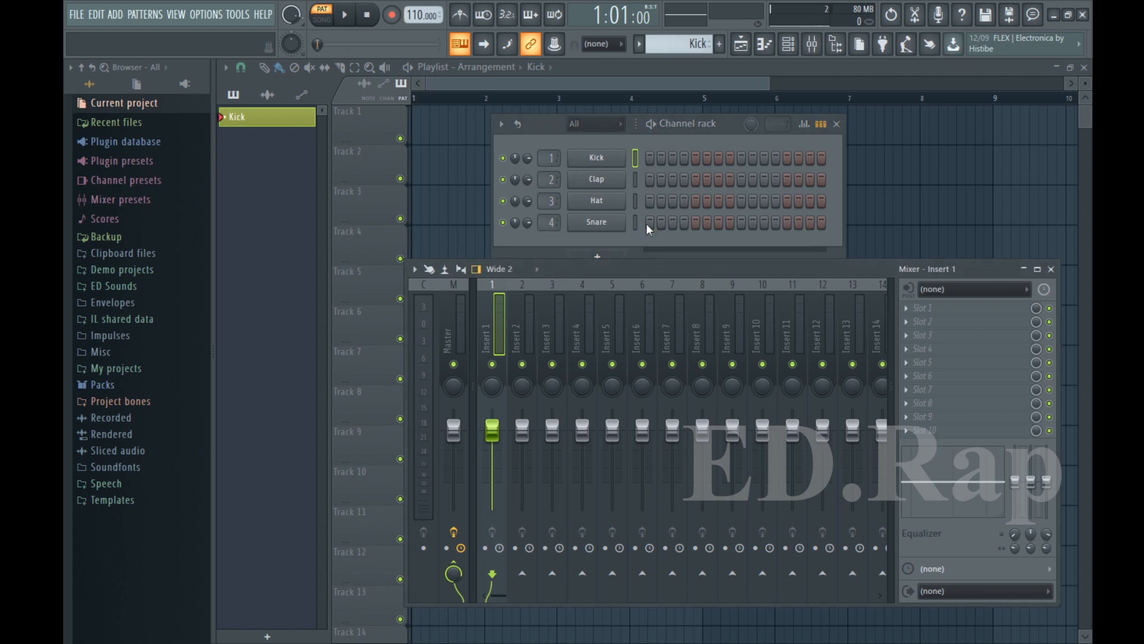
{"action": "left_click", "coordinate": [536, 271]}
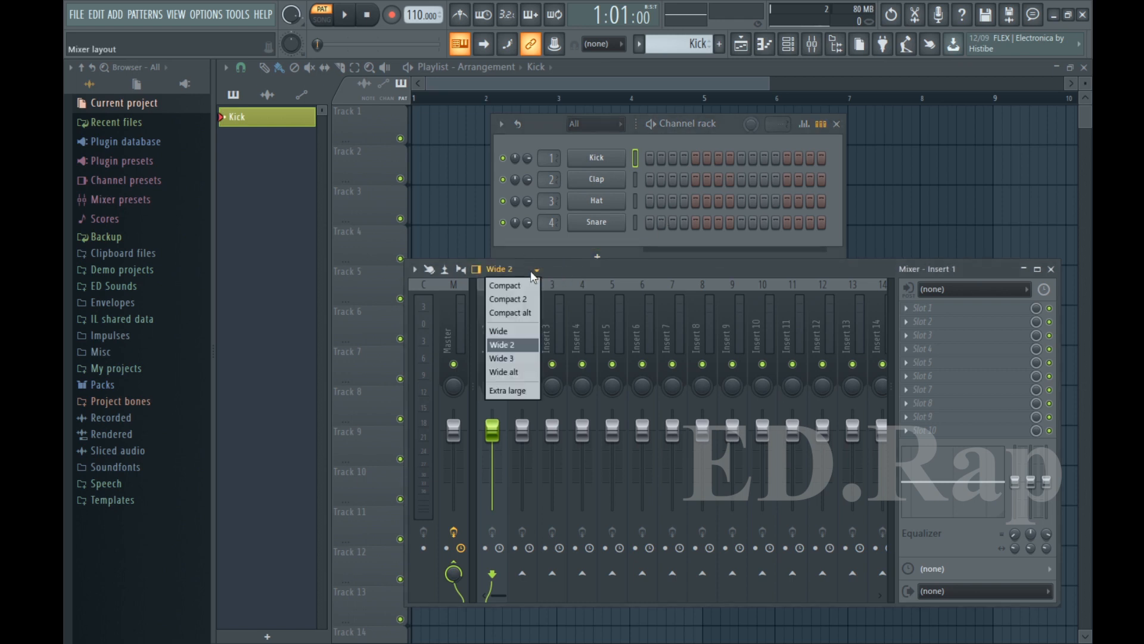
{"action": "left_click", "coordinate": [526, 284]}
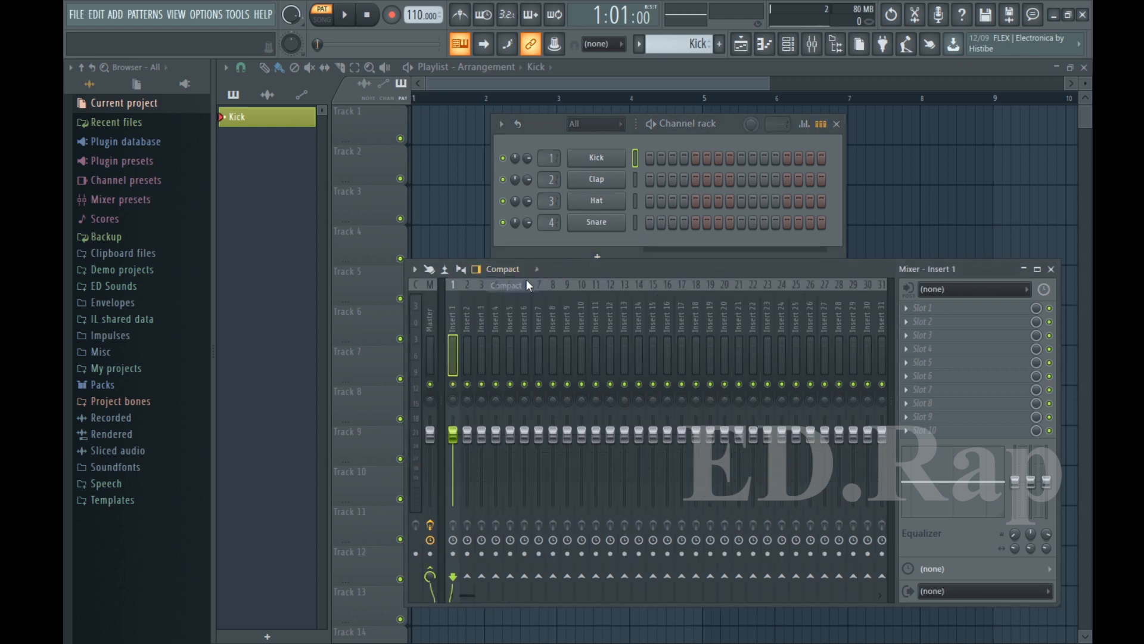
{"action": "left_click", "coordinate": [524, 269]}
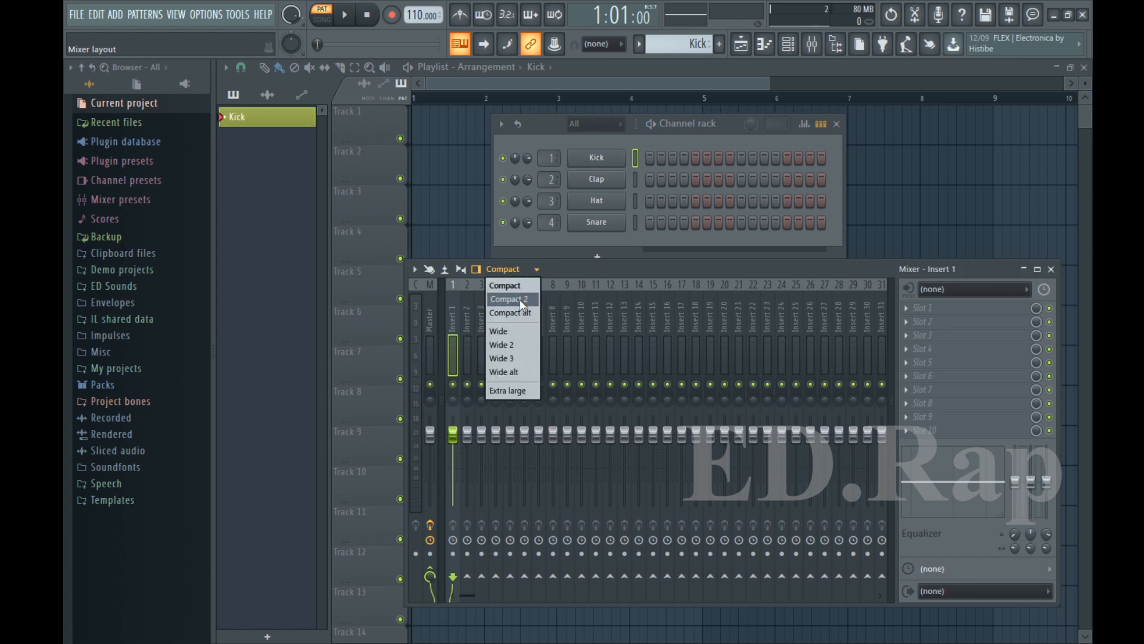
{"action": "left_click", "coordinate": [520, 299]}
{"action": "left_click", "coordinate": [511, 270]}
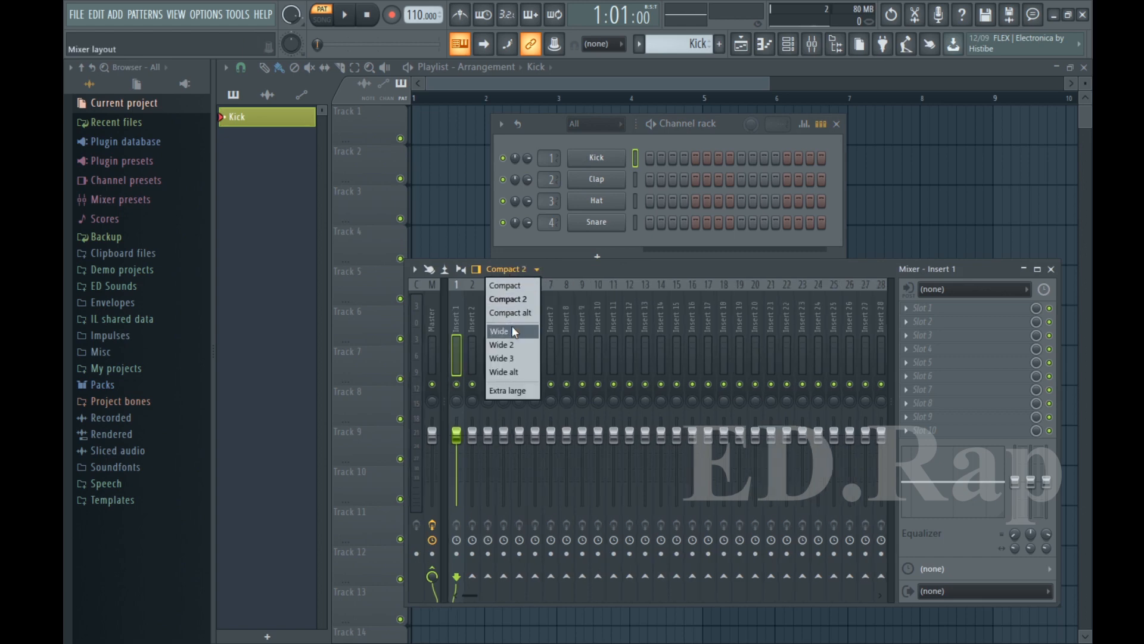
{"action": "left_click", "coordinate": [512, 328]}
- Try the Wide 2, Wide 3 and Compact mixer layouts, and return to Wide 2
{"action": "left_click", "coordinate": [509, 269]}
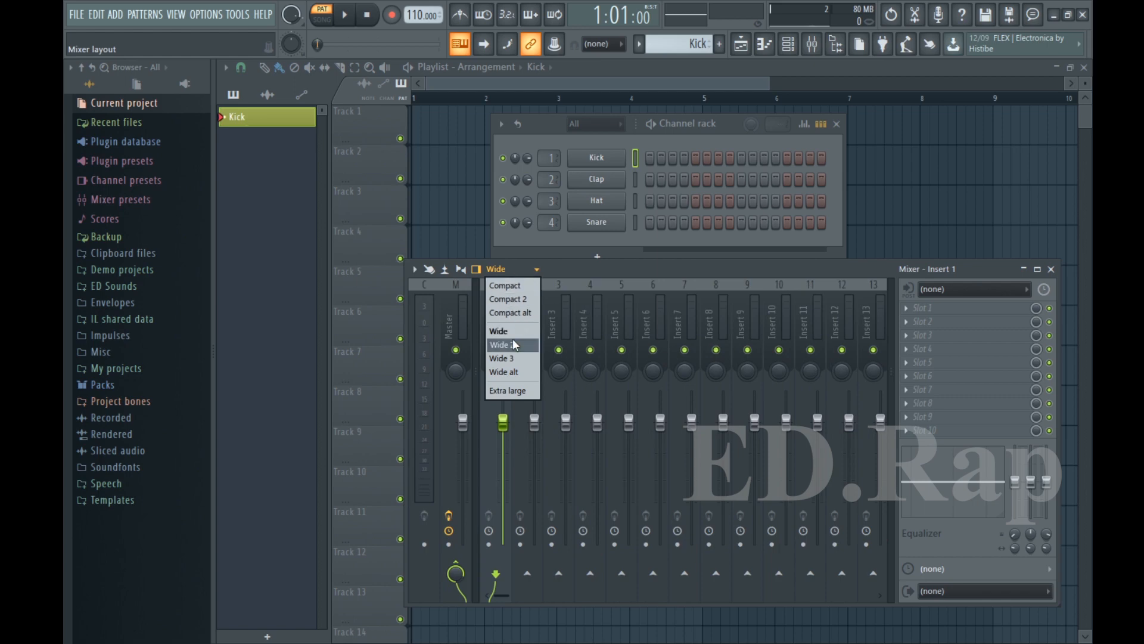
{"action": "left_click", "coordinate": [513, 346]}
{"action": "left_click", "coordinate": [515, 271]}
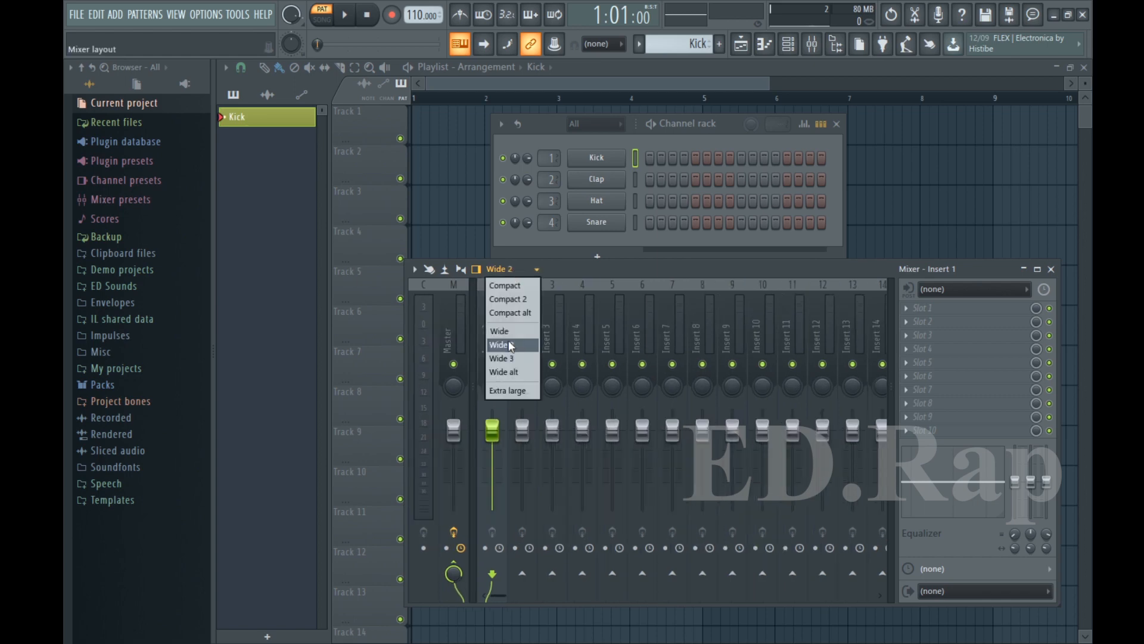
{"action": "left_click", "coordinate": [511, 358]}
{"action": "left_click", "coordinate": [511, 271]}
{"action": "left_click", "coordinate": [512, 287]}
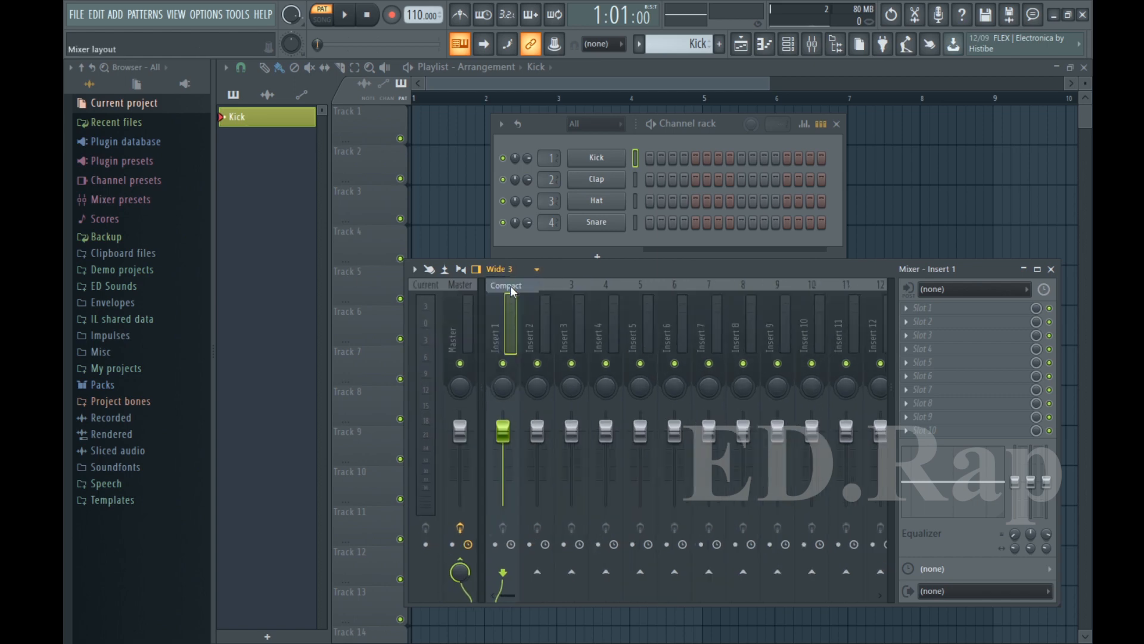
{"action": "left_click", "coordinate": [509, 269]}
{"action": "left_click", "coordinate": [513, 350]}
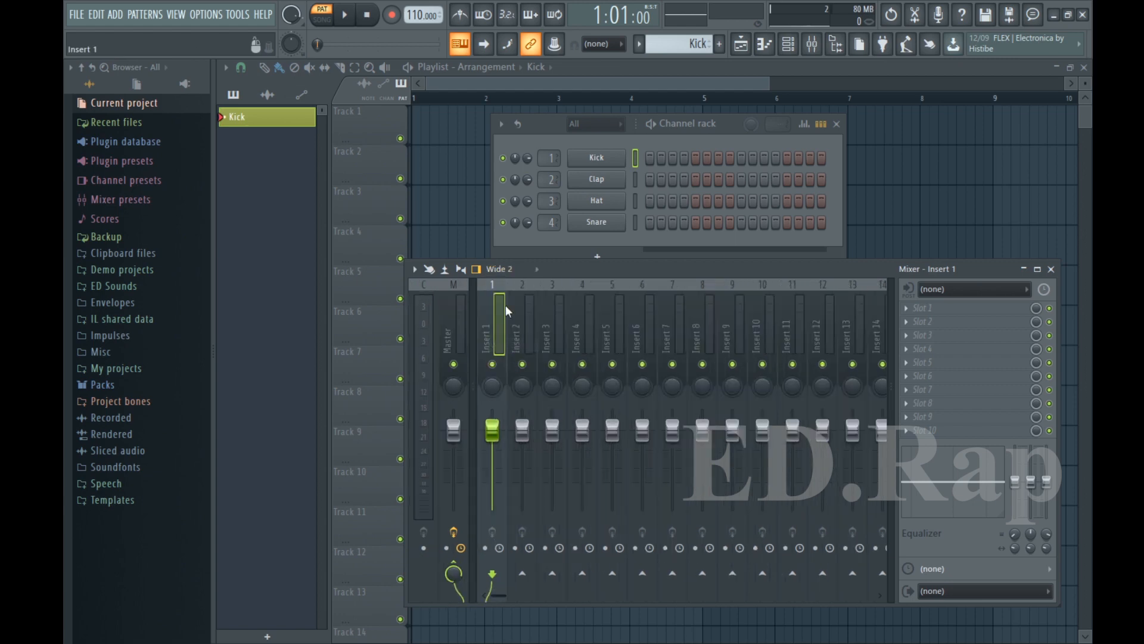
- Load Fruity Limiter into slot 1 and Fruity Parametric EQ 2 into slot 2 of the Insert 1 mixer track
{"action": "left_click", "coordinate": [905, 308]}
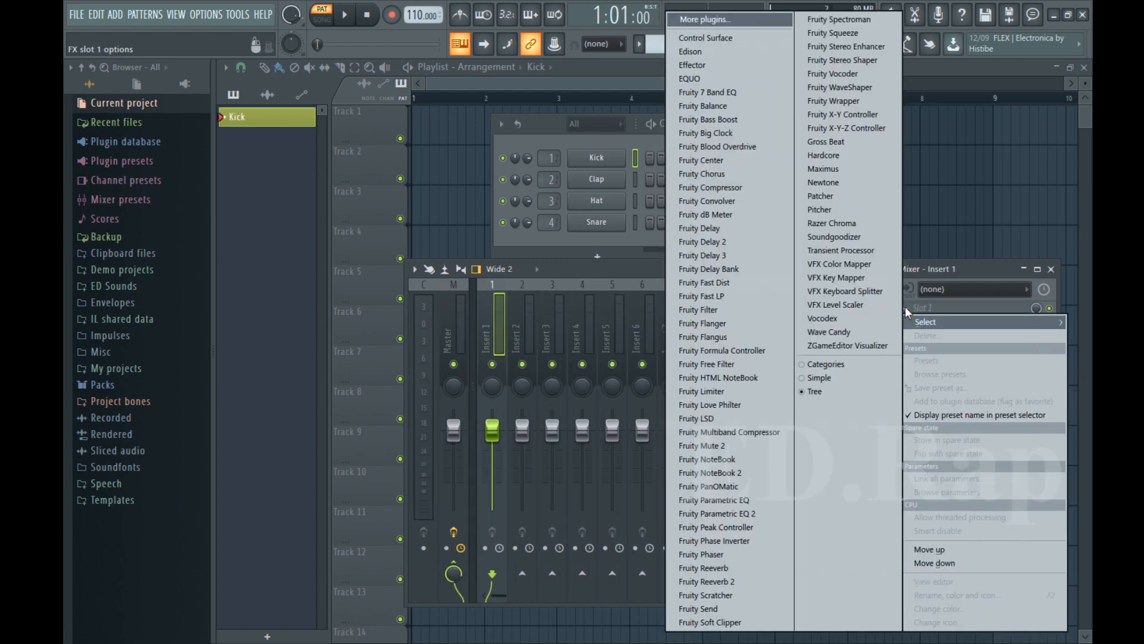
{"action": "left_click", "coordinate": [906, 306]}
{"action": "left_click", "coordinate": [906, 321]}
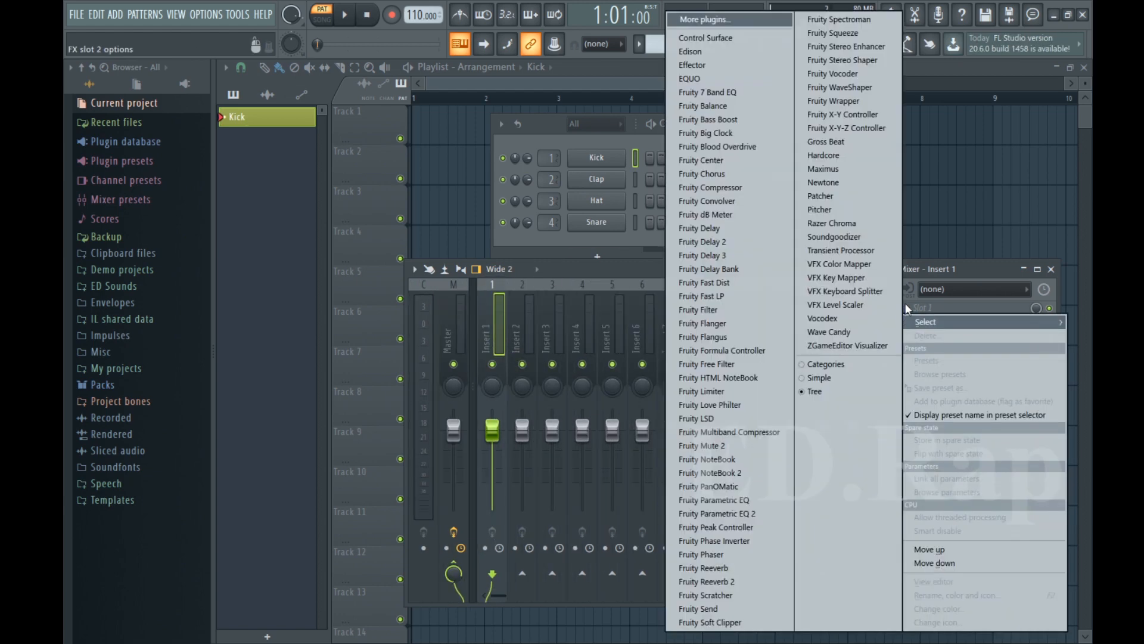
{"action": "left_click", "coordinate": [906, 304]}
{"action": "left_click", "coordinate": [905, 305]}
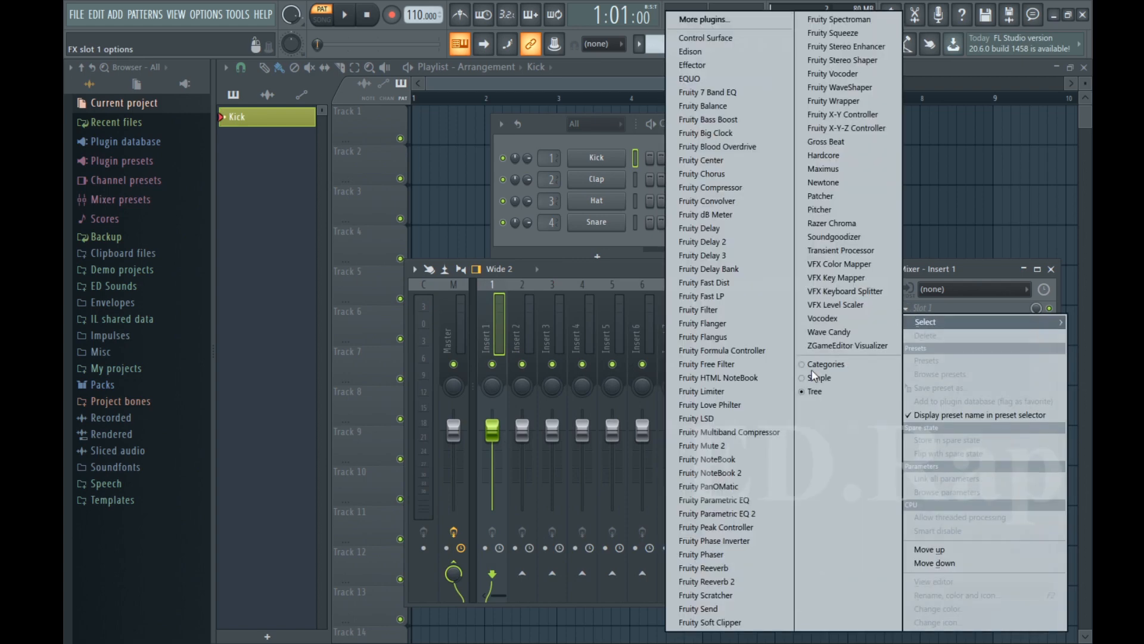
{"action": "left_click", "coordinate": [746, 390]}
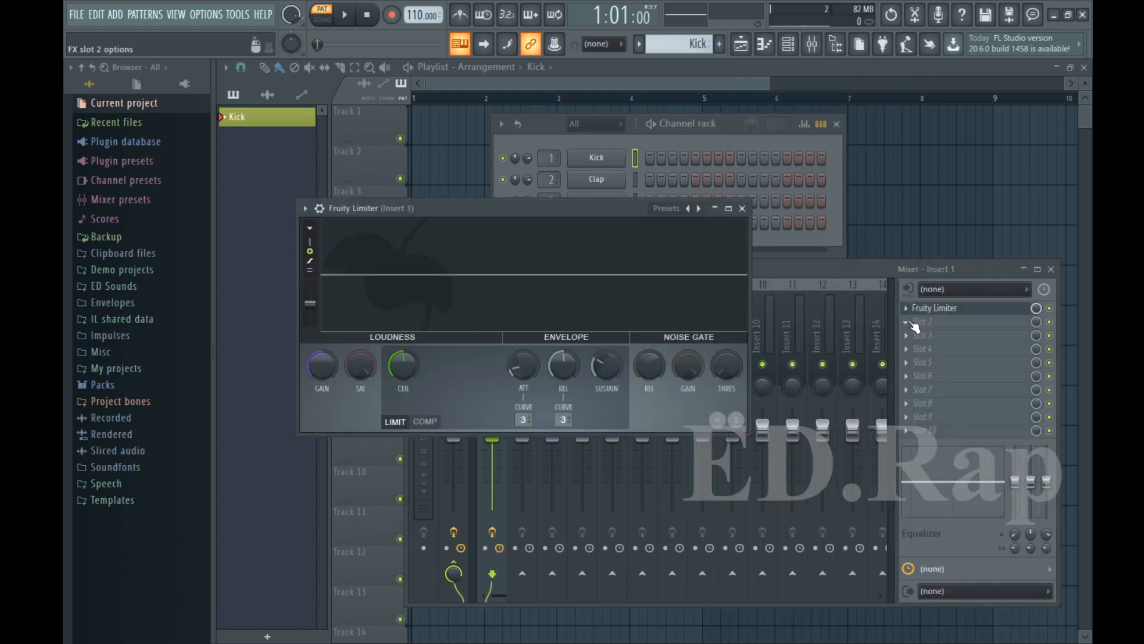
{"action": "left_click", "coordinate": [905, 322]}
{"action": "left_click", "coordinate": [712, 512]}
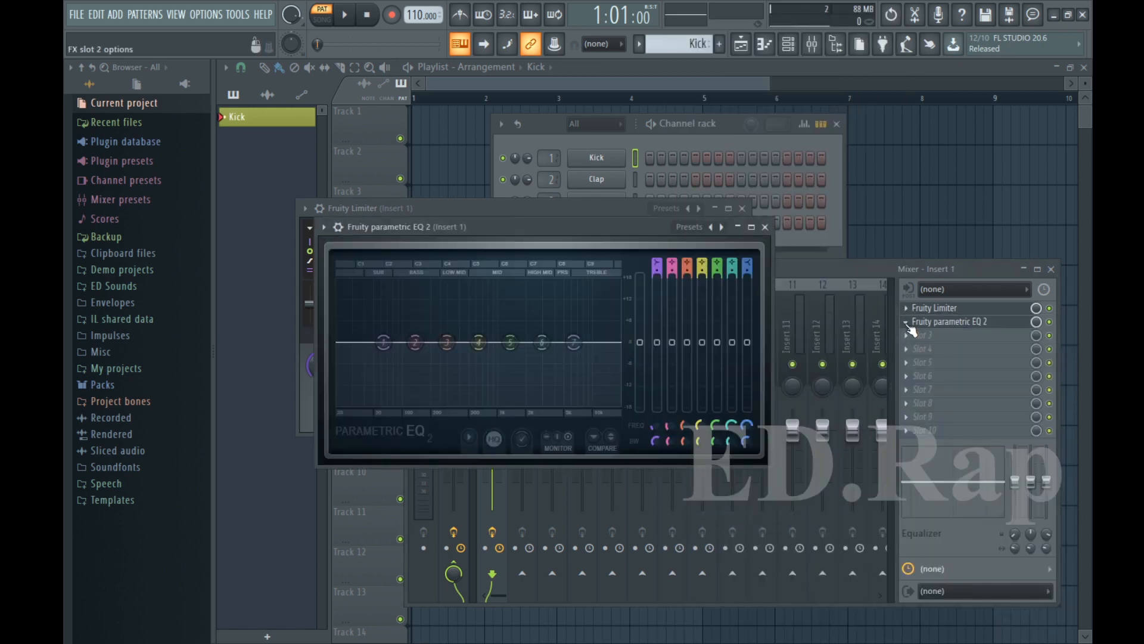
- Replace the effect in slot 2 of Insert 1 with Fruity Reeverb 2, and that with Fruity Phase Inverter
{"action": "left_click", "coordinate": [906, 326]}
{"action": "mouse_move", "coordinate": [921, 302]}
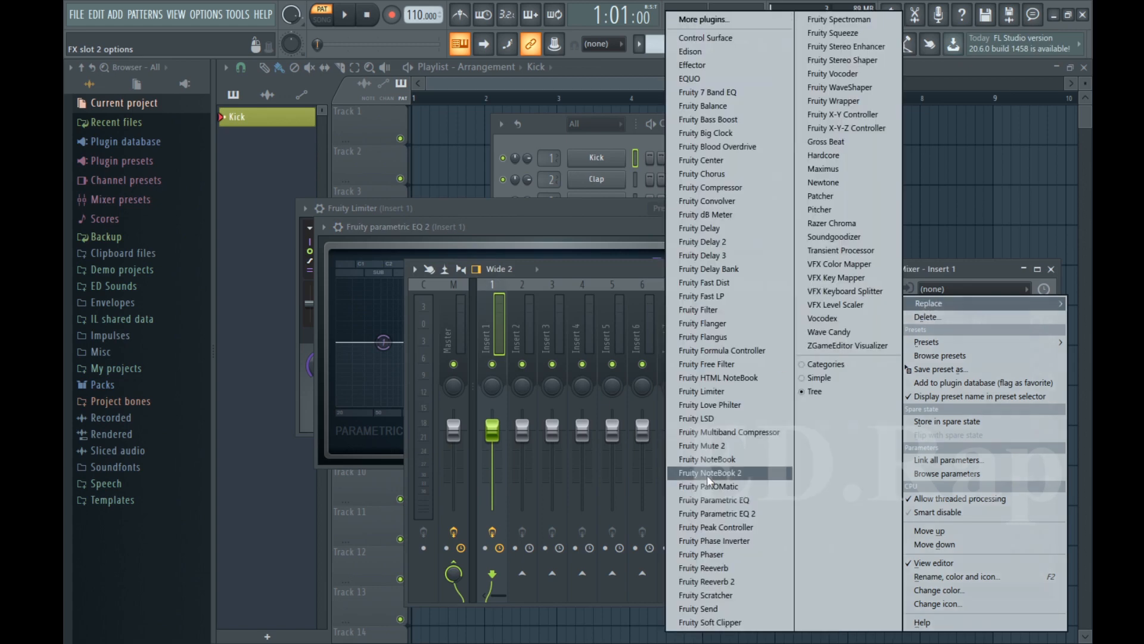
{"action": "left_click", "coordinate": [718, 582]}
{"action": "left_click", "coordinate": [906, 321]}
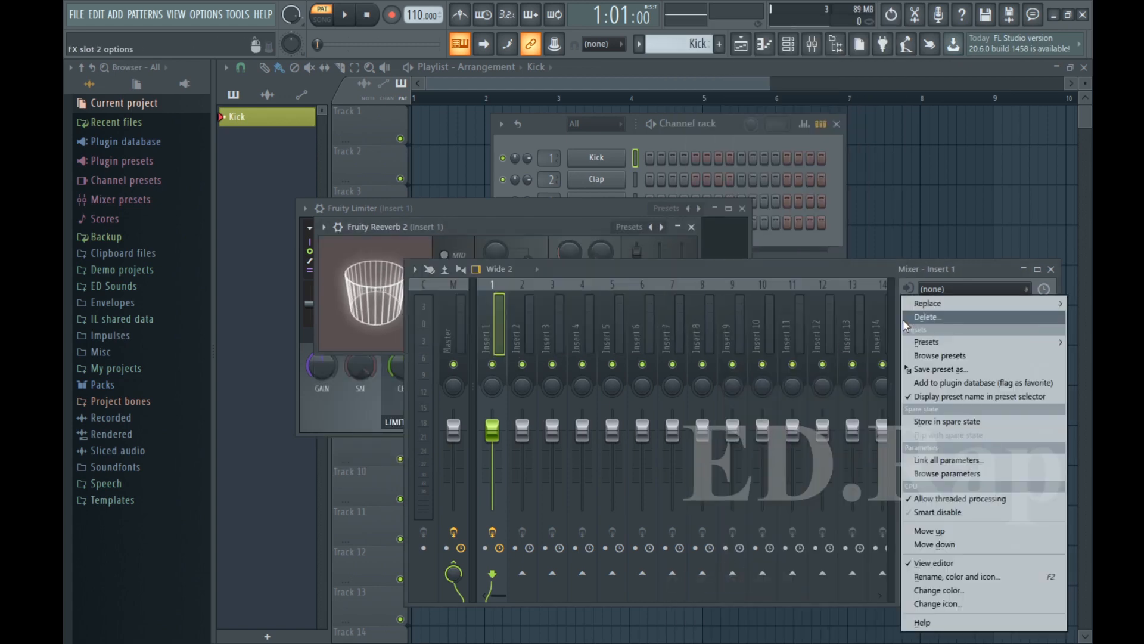
{"action": "mouse_move", "coordinate": [917, 303]}
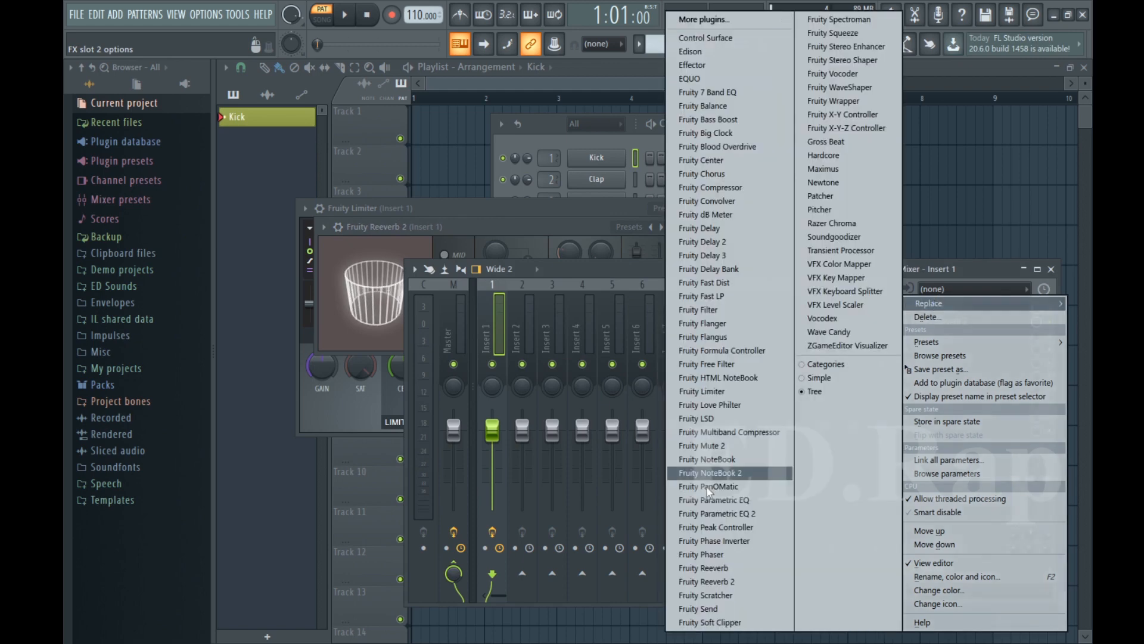
{"action": "left_click", "coordinate": [724, 543]}
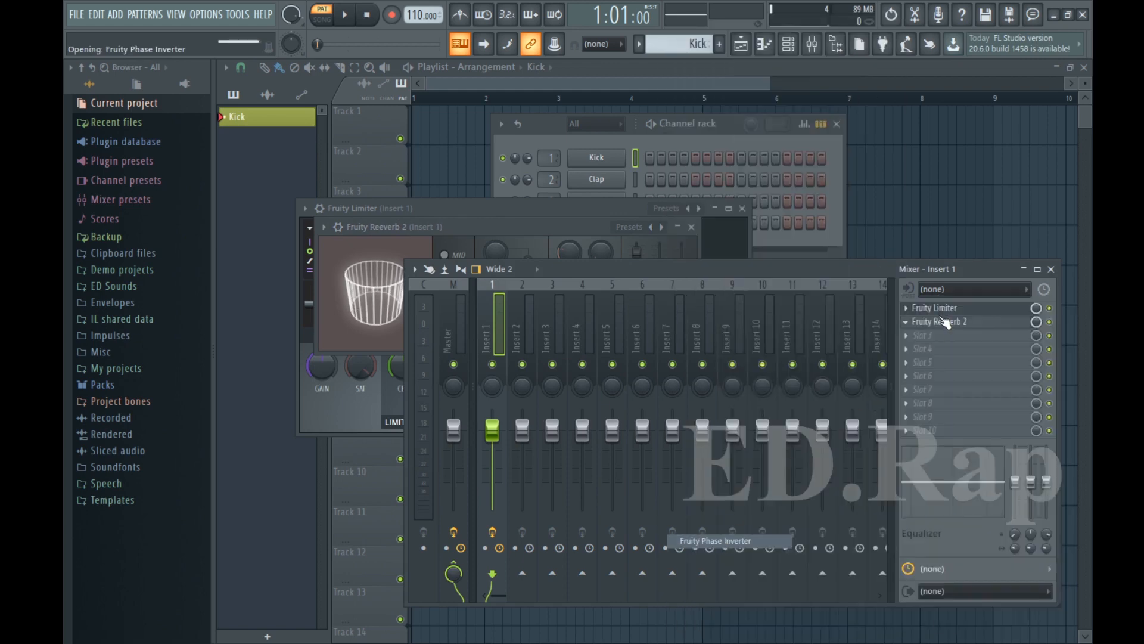
- Delete Fruity Phase Inverter and Fruity Limiter from the effect slots of Insert 1
{"action": "left_click", "coordinate": [906, 322]}
{"action": "left_click", "coordinate": [907, 321]}
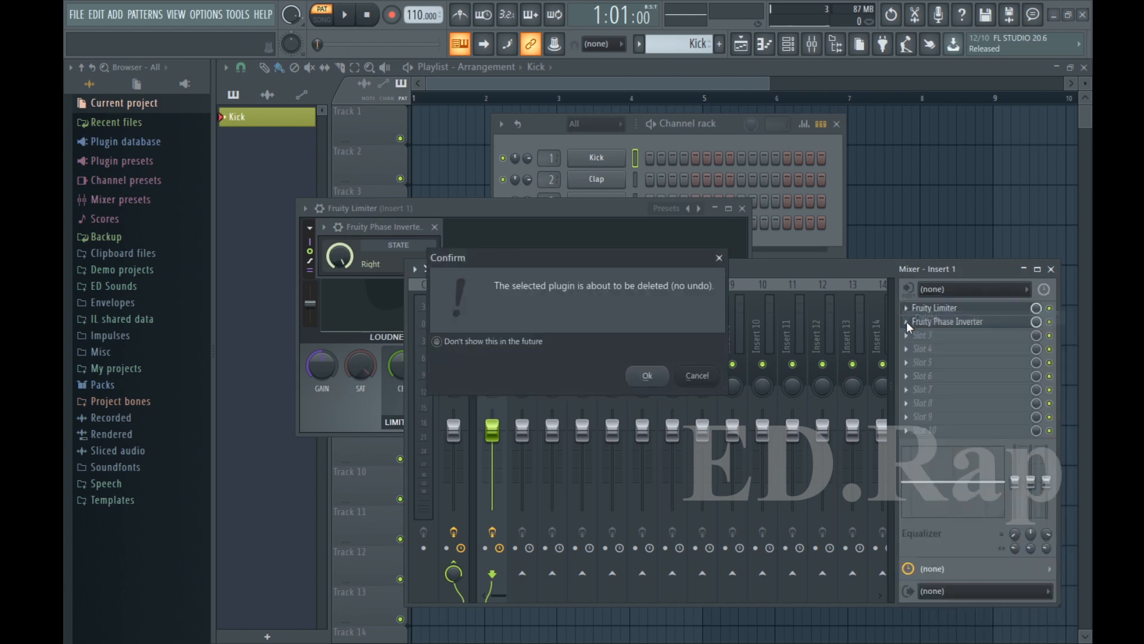
{"action": "left_click", "coordinate": [647, 375]}
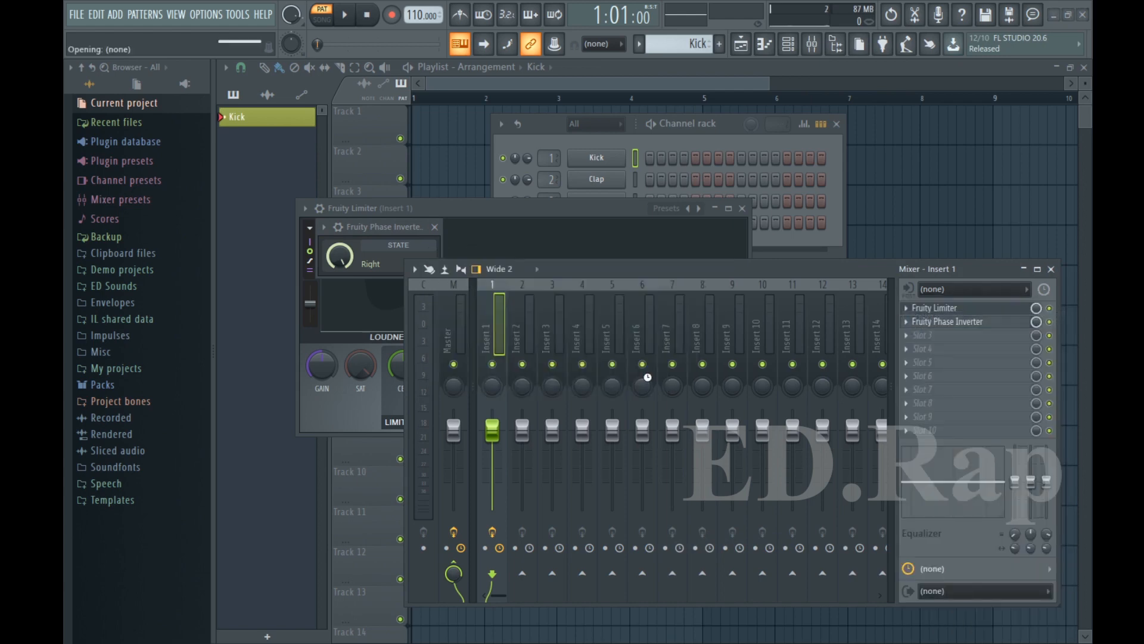
{"action": "left_click", "coordinate": [912, 312]}
{"action": "left_click", "coordinate": [922, 317]}
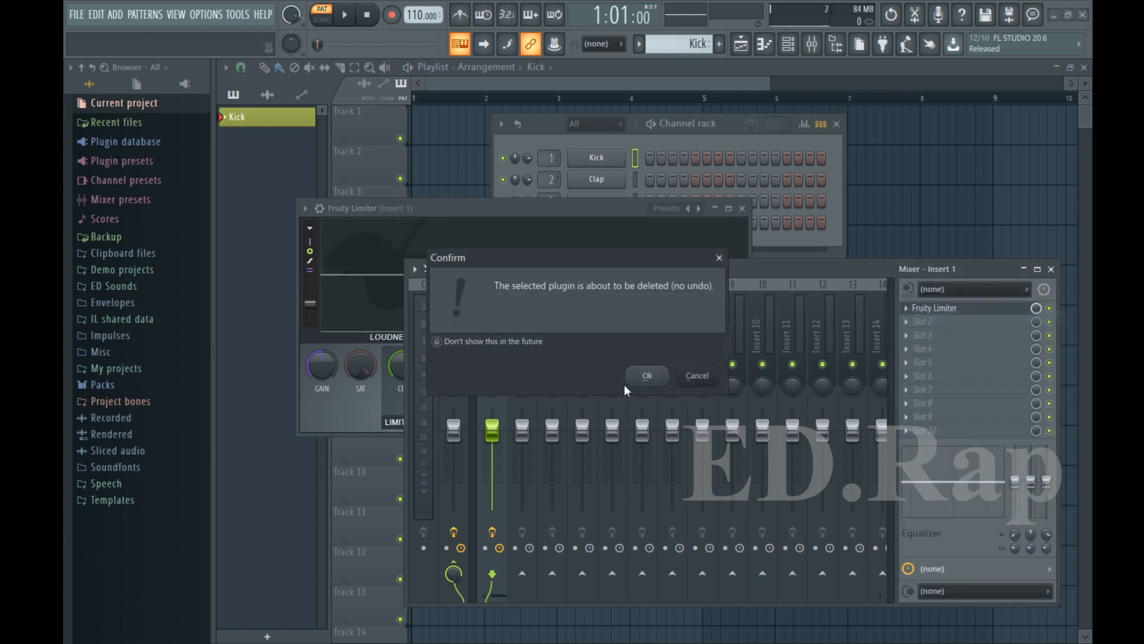
{"action": "left_click", "coordinate": [648, 377]}
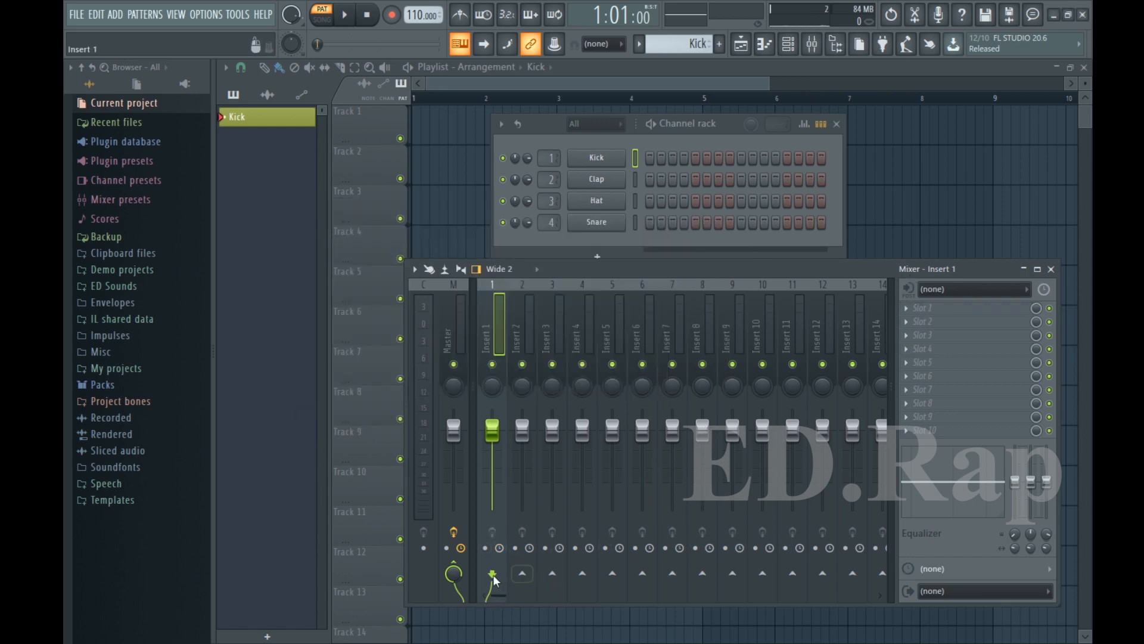
- Move the mixer track selection from Insert 1 across to Insert 7 and back to Insert 1
{"action": "key", "text": "Right"}
{"action": "key", "text": "Right"}
{"action": "key", "text": "Right"}
{"action": "key", "text": "Right"}
{"action": "key", "text": "Right"}
{"action": "key", "text": "Right"}
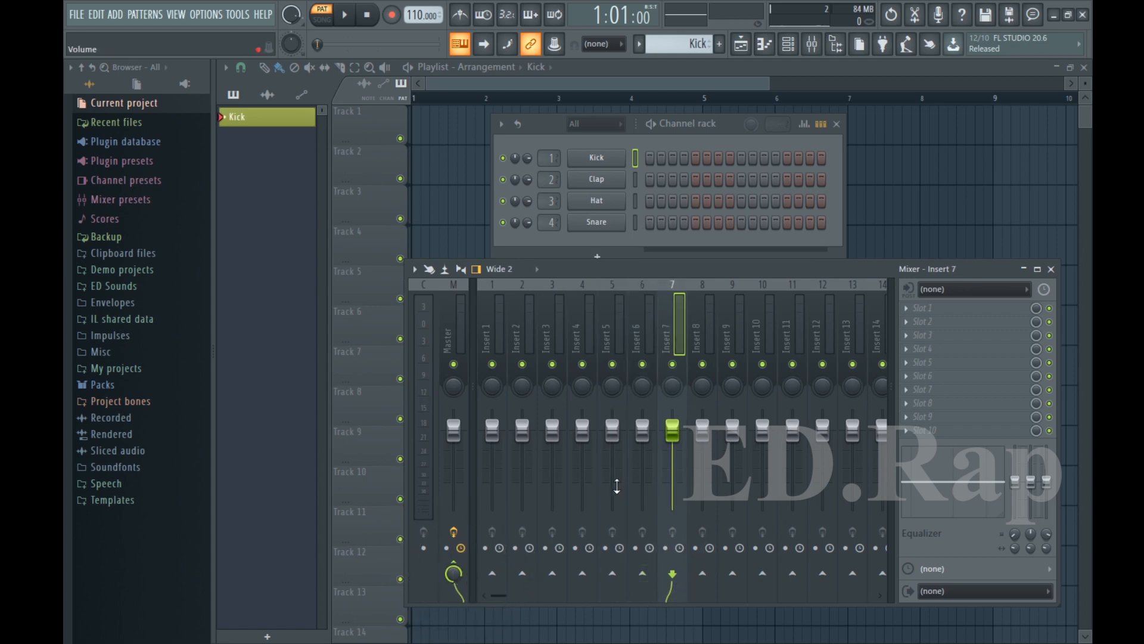
{"action": "key", "text": "Left"}
{"action": "key", "text": "Left"}
{"action": "key", "text": "Left"}
{"action": "key", "text": "Left"}
{"action": "key", "text": "Left"}
{"action": "key", "text": "Left"}
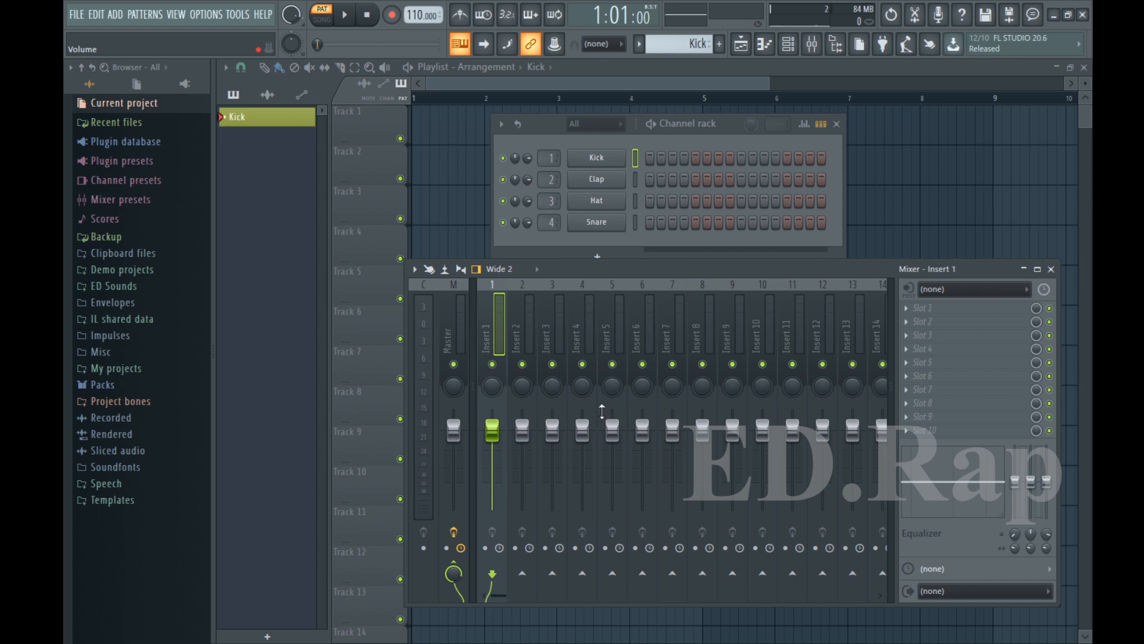
- Lower the volume fader of Insert 1, and reset the track's panning and volume to their defaults
{"action": "left_click", "coordinate": [499, 436]}
{"action": "left_click_drag", "start_coordinate": [492, 430], "coordinate": [493, 459]}
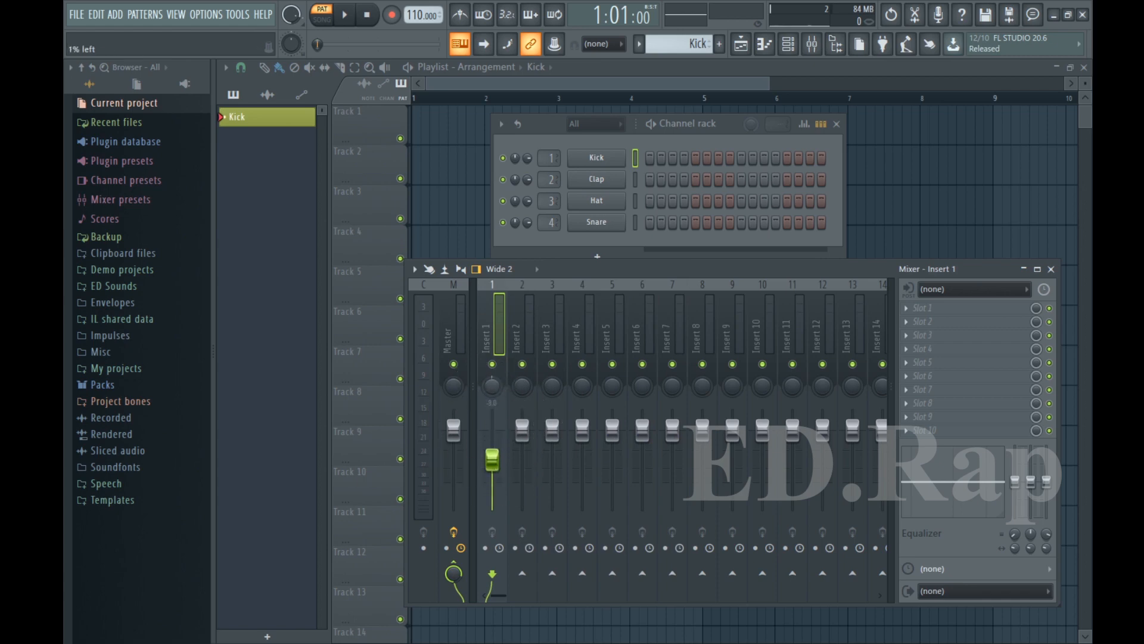
{"action": "right_click", "coordinate": [495, 385]}
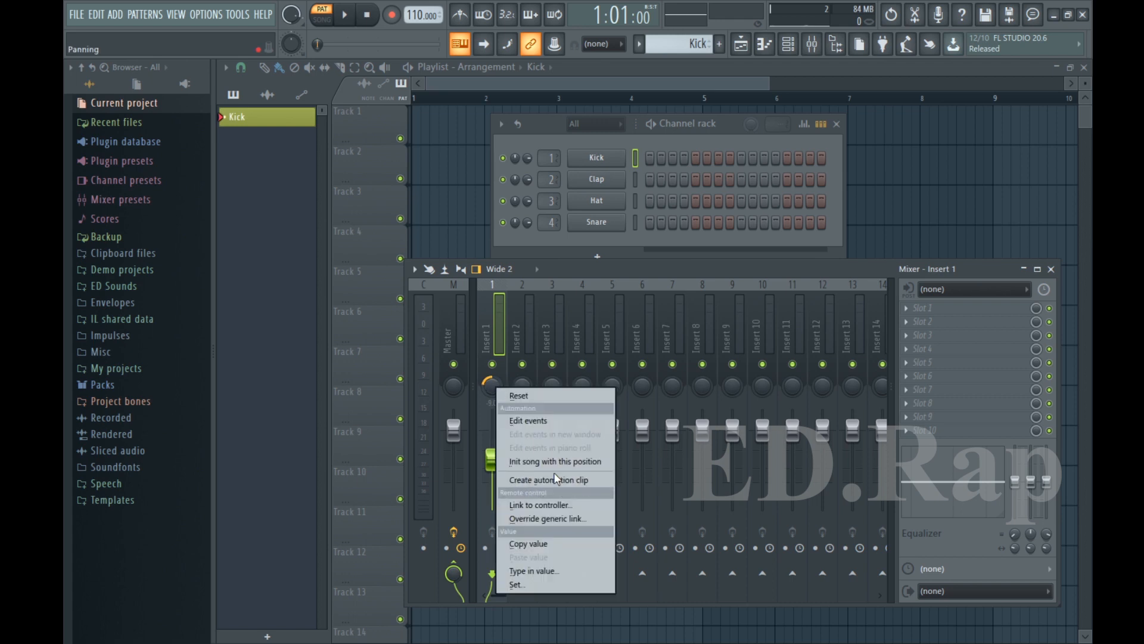
{"action": "left_click", "coordinate": [523, 397]}
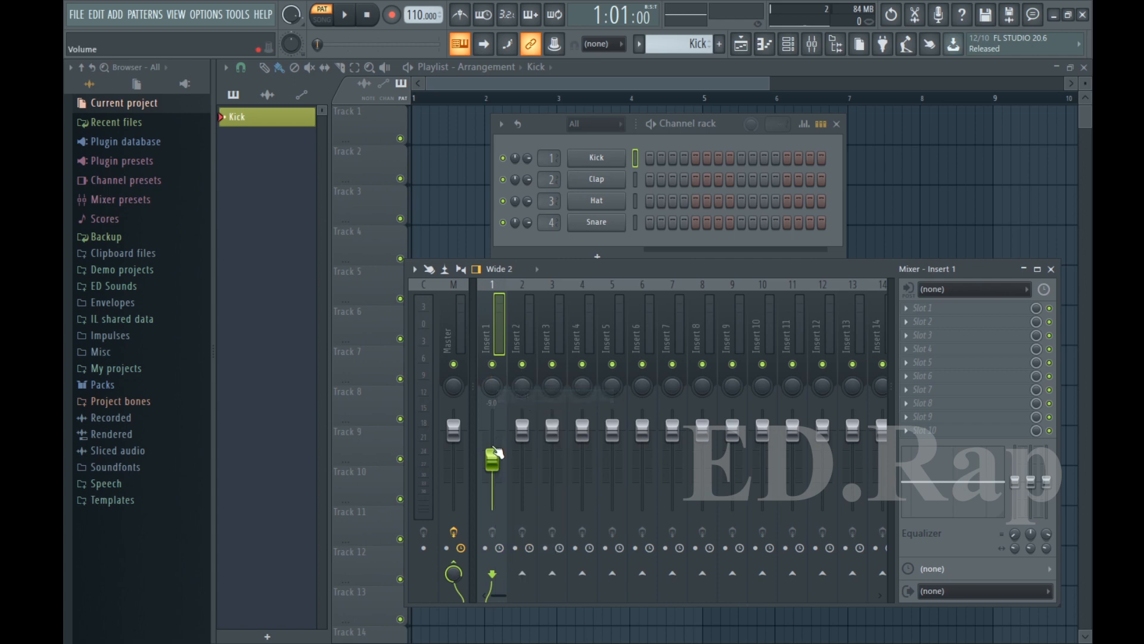
{"action": "right_click", "coordinate": [491, 453]}
{"action": "left_click", "coordinate": [518, 434]}
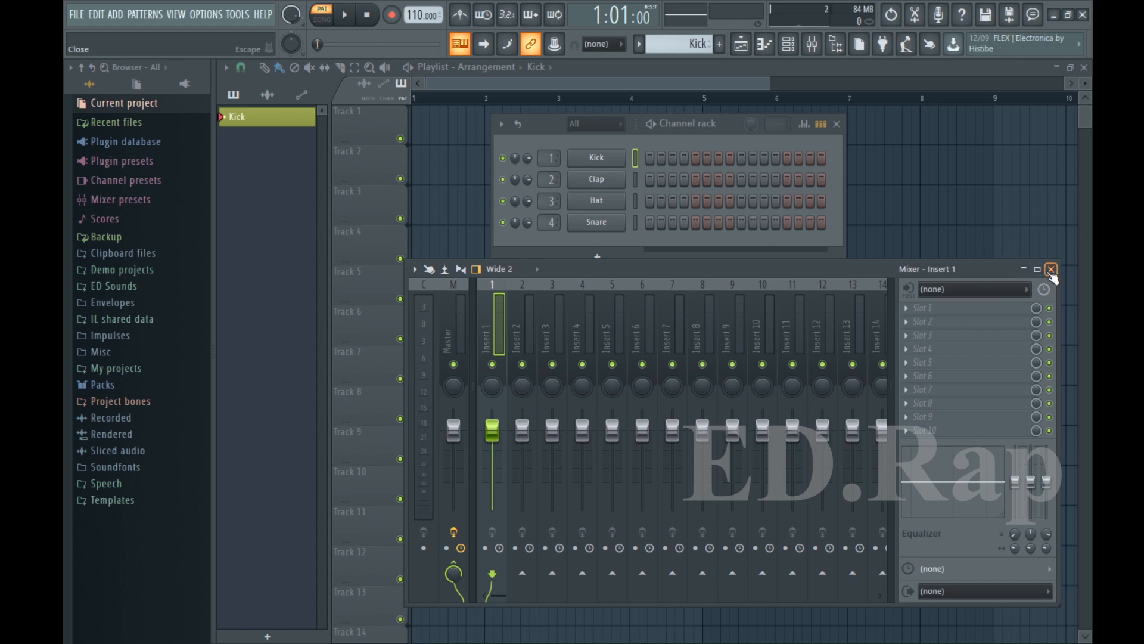
- Close the mixer and channel rack, and toggle the mixer, channel rack and playlist windows on and off
{"action": "left_click", "coordinate": [1051, 269]}
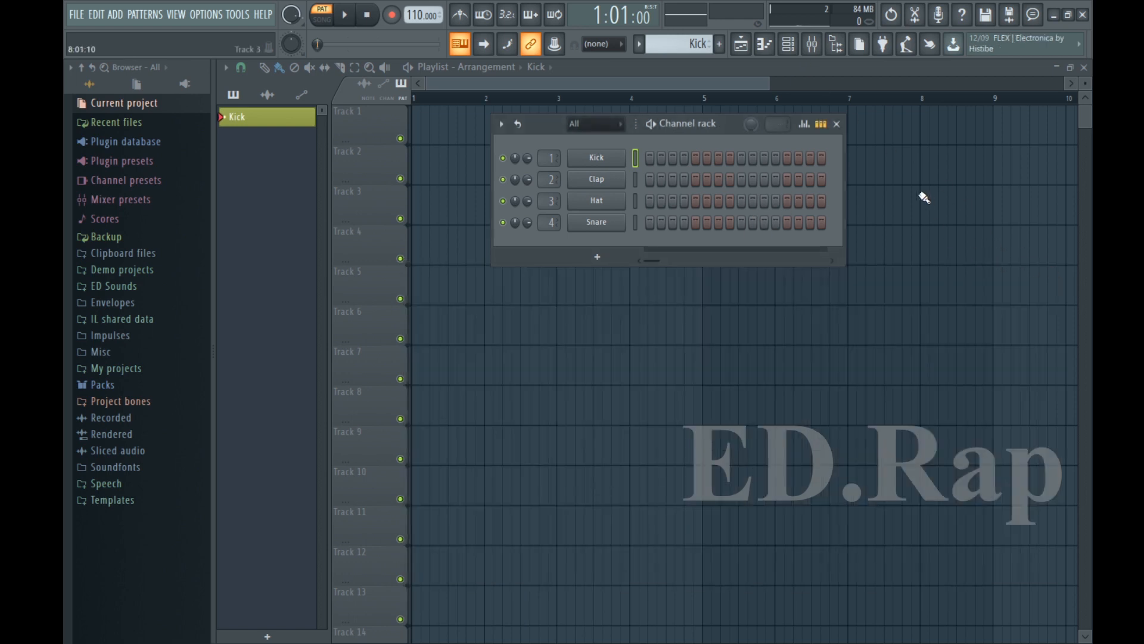
{"action": "left_click", "coordinate": [788, 46]}
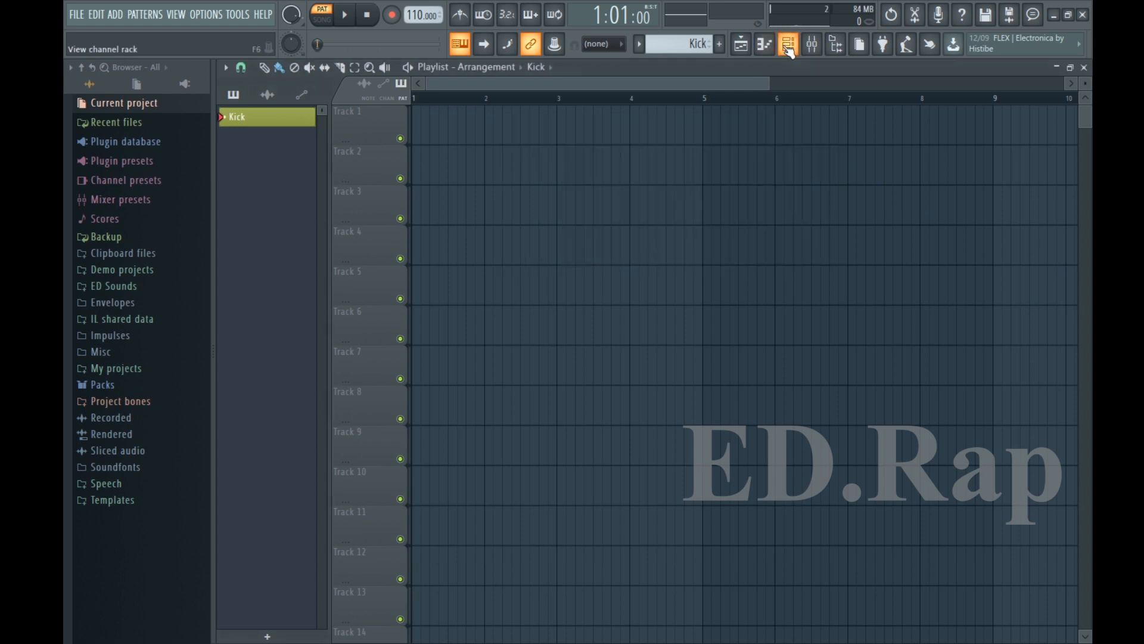
{"action": "left_click", "coordinate": [813, 46]}
{"action": "left_click", "coordinate": [812, 47]}
{"action": "left_click", "coordinate": [787, 46]}
{"action": "left_click", "coordinate": [787, 47]}
{"action": "left_click", "coordinate": [740, 44]}
{"action": "left_click", "coordinate": [740, 44]}
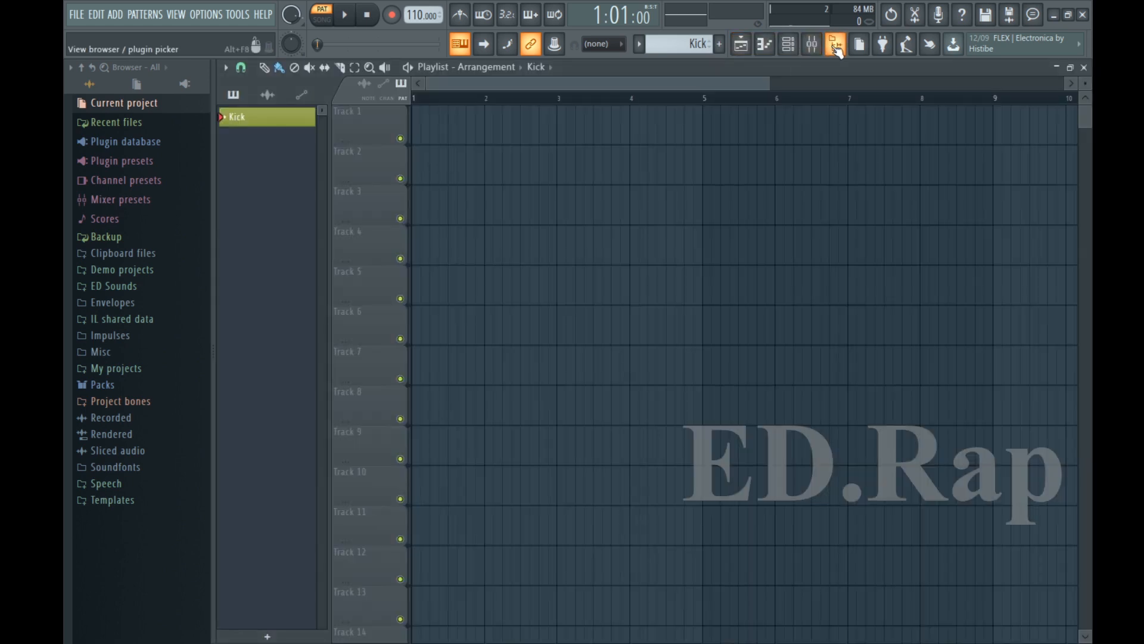
- Hide the browser and bring it back beside the playlist
{"action": "left_click", "coordinate": [837, 50]}
{"action": "left_click", "coordinate": [837, 47]}
{"action": "left_click", "coordinate": [836, 47]}
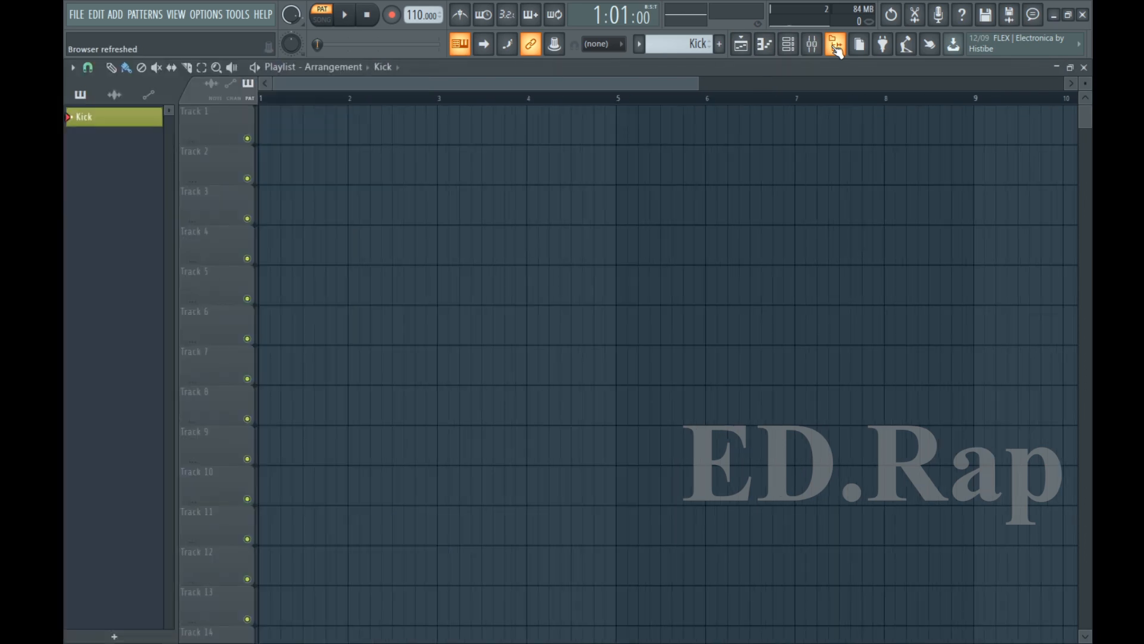
{"action": "left_click", "coordinate": [837, 48]}
{"action": "left_click", "coordinate": [836, 48]}
{"action": "left_click", "coordinate": [837, 47]}
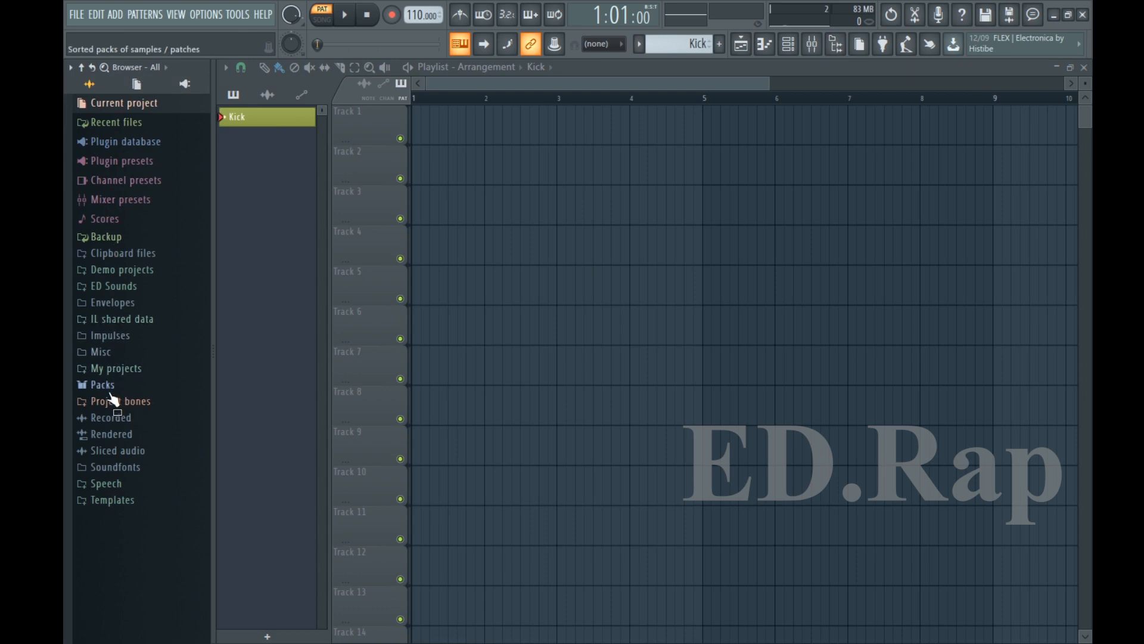
- Browse the Packs folder, auditioning samples in the Drums Cymbals folder and expanding the Instruments folder
{"action": "left_click", "coordinate": [106, 386]}
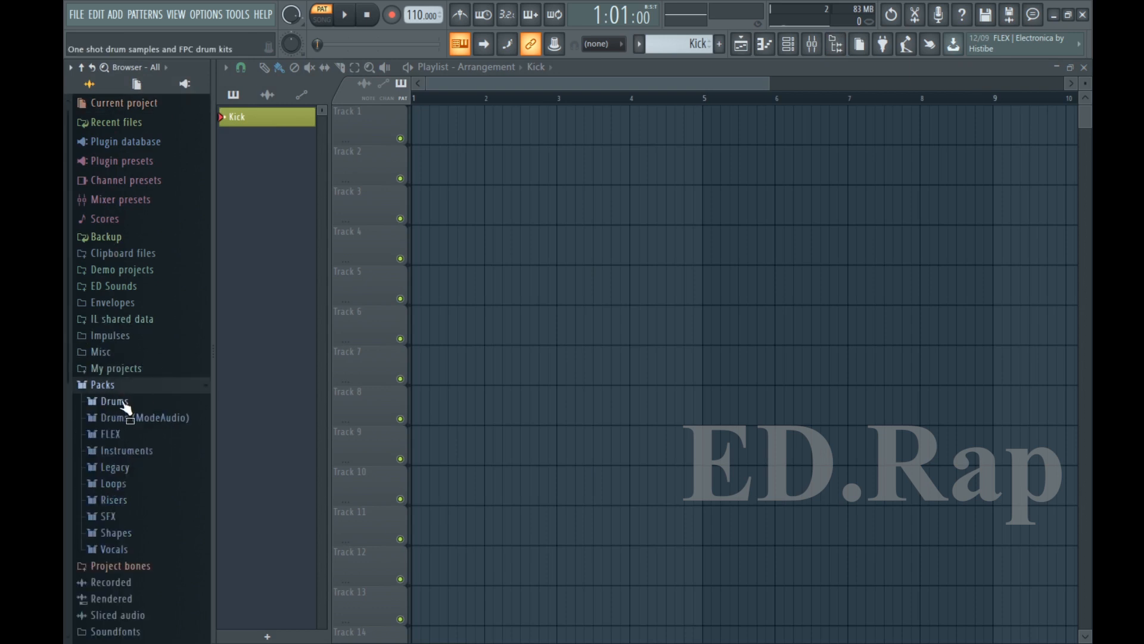
{"action": "left_click", "coordinate": [114, 401]}
{"action": "left_click", "coordinate": [132, 419]}
{"action": "left_click", "coordinate": [131, 423]}
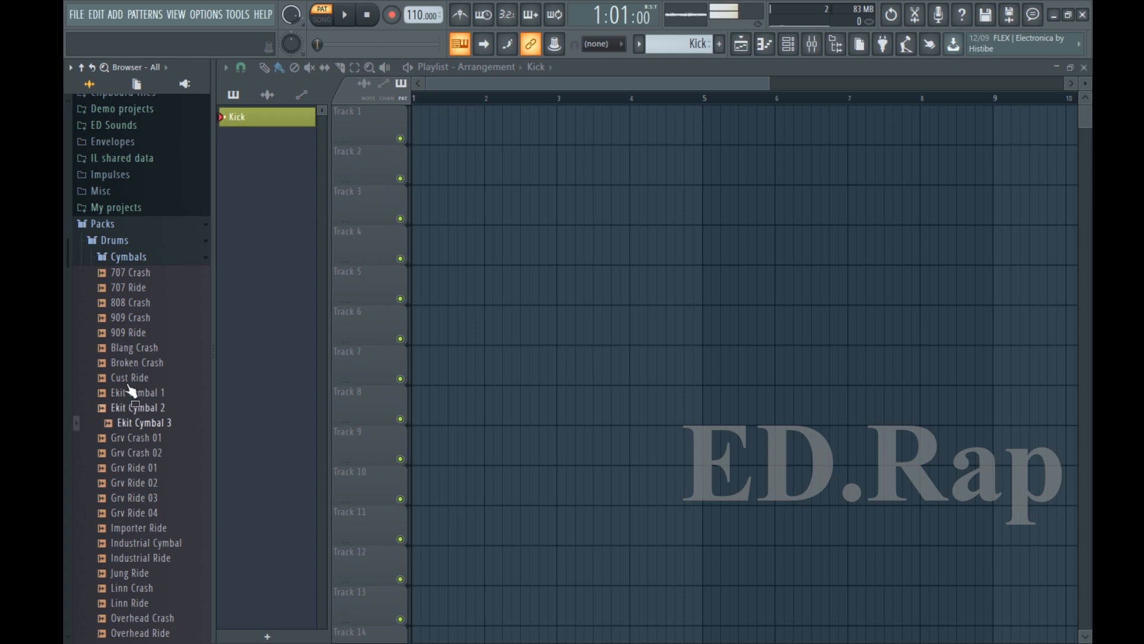
{"action": "left_click", "coordinate": [122, 334]}
{"action": "left_click", "coordinate": [118, 259]}
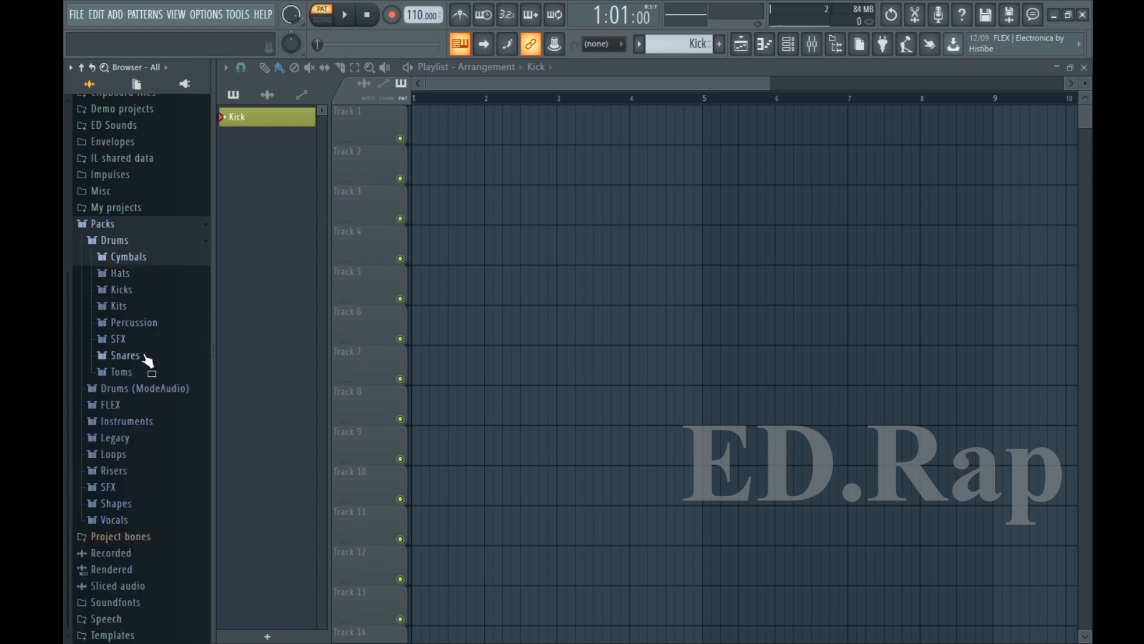
{"action": "left_click", "coordinate": [135, 425]}
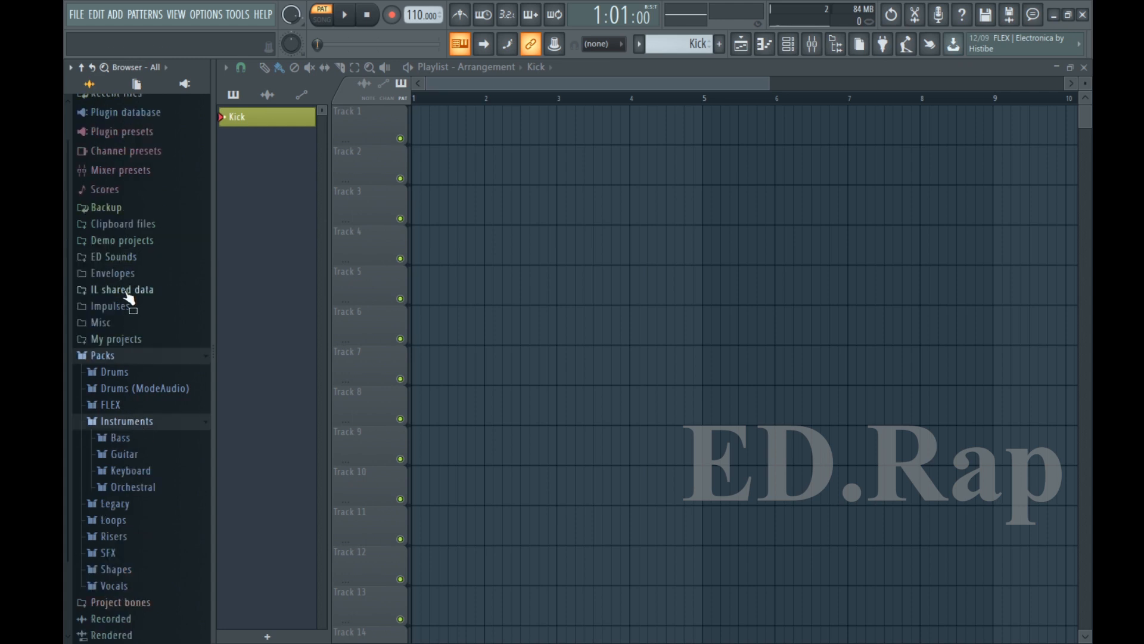
- Load the 808 Kick sample from the Drums Kicks pack into the channel rack's Kick channel
{"action": "left_click", "coordinate": [122, 373]}
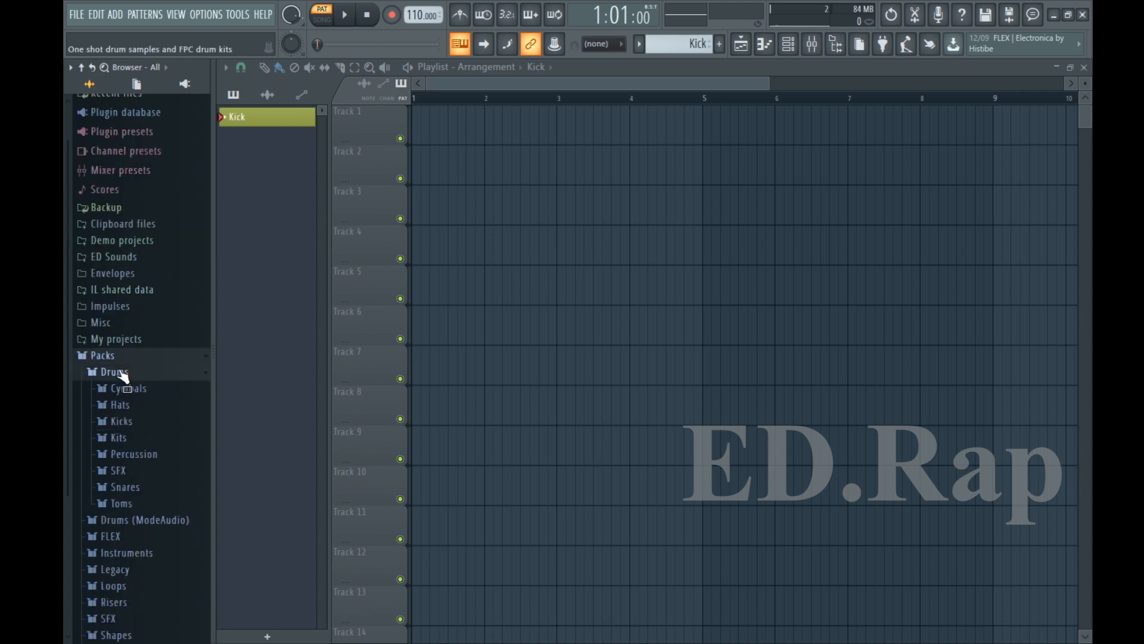
{"action": "left_click", "coordinate": [143, 421]}
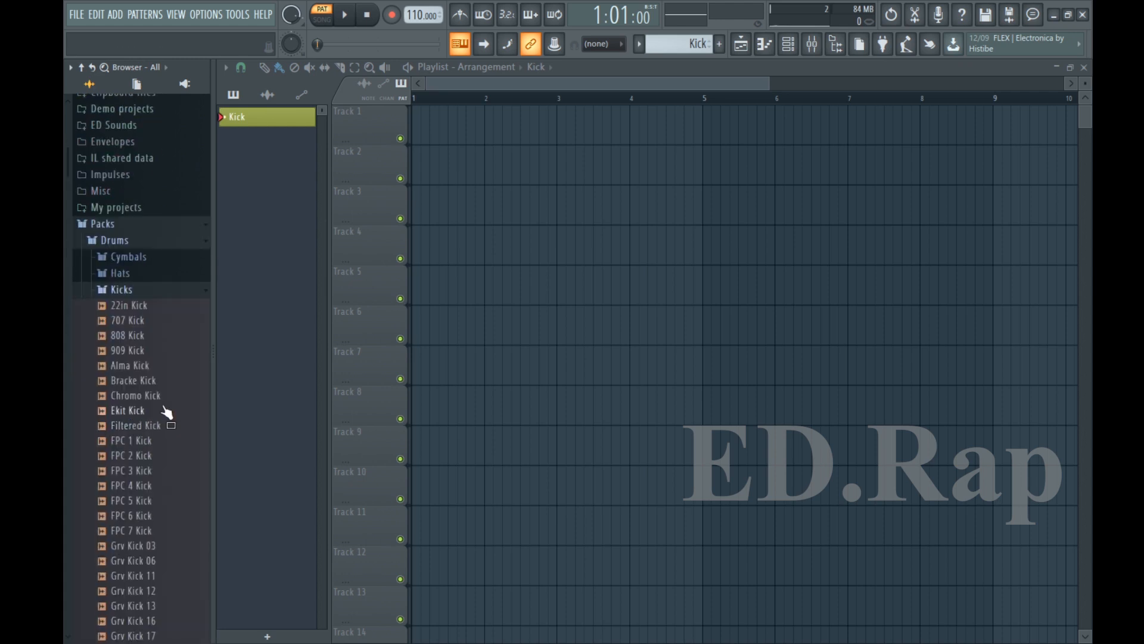
{"action": "left_click", "coordinate": [788, 43]}
{"action": "left_click", "coordinate": [125, 335]}
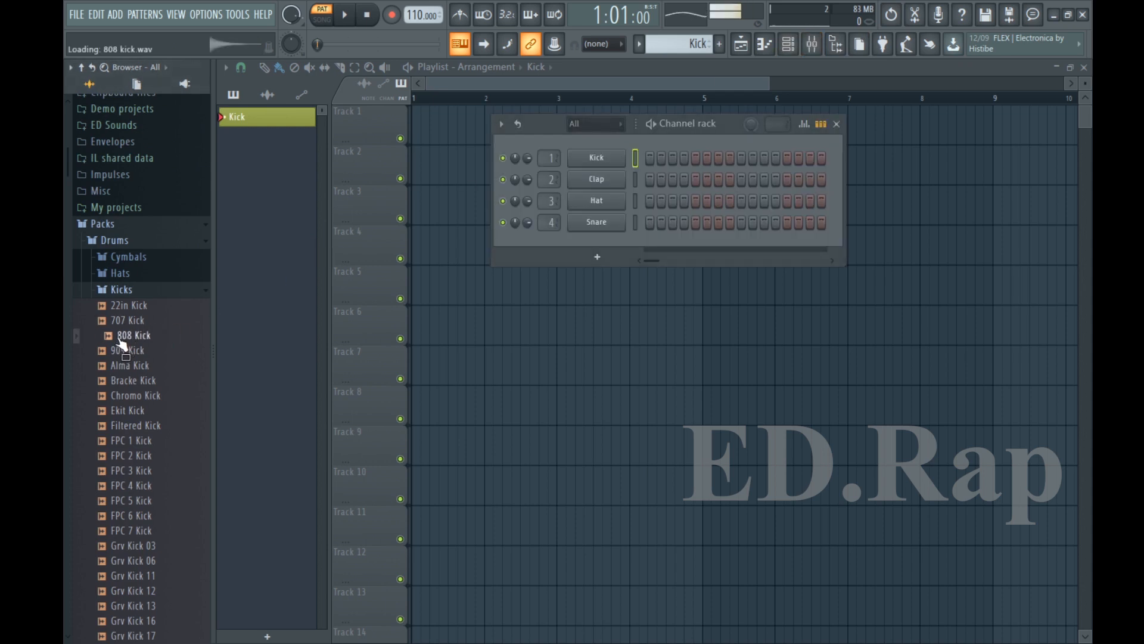
{"action": "left_click_drag", "start_coordinate": [125, 335], "coordinate": [596, 157]}
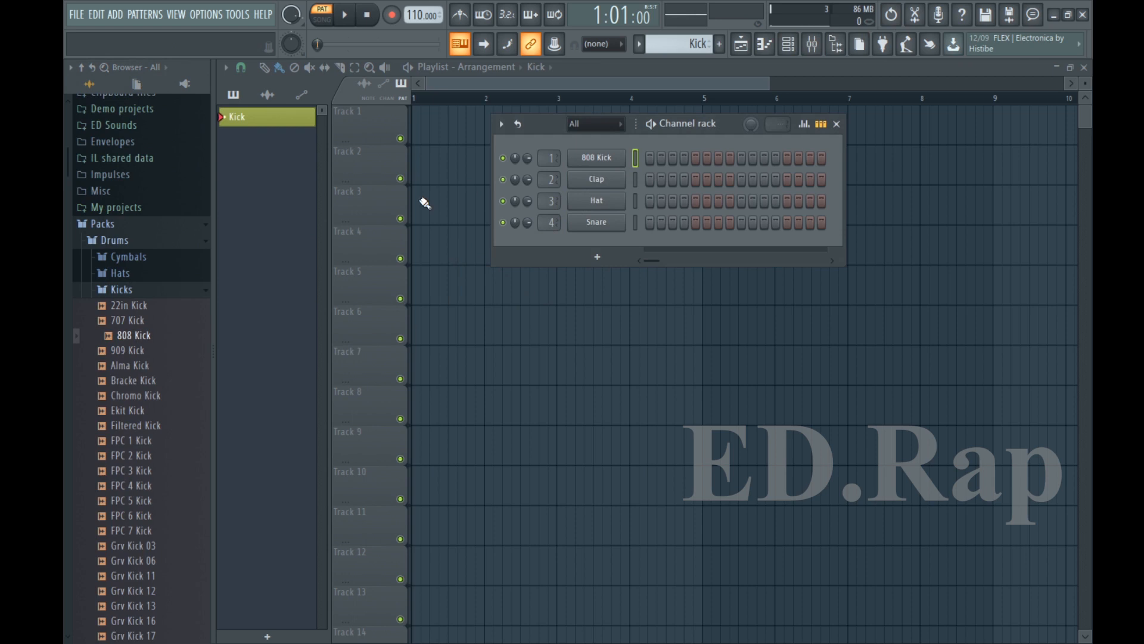
- Add Grand Piano from the Instruments Keyboard pack as a new channel below Snare, and close its plugin window
{"action": "left_click", "coordinate": [153, 290]}
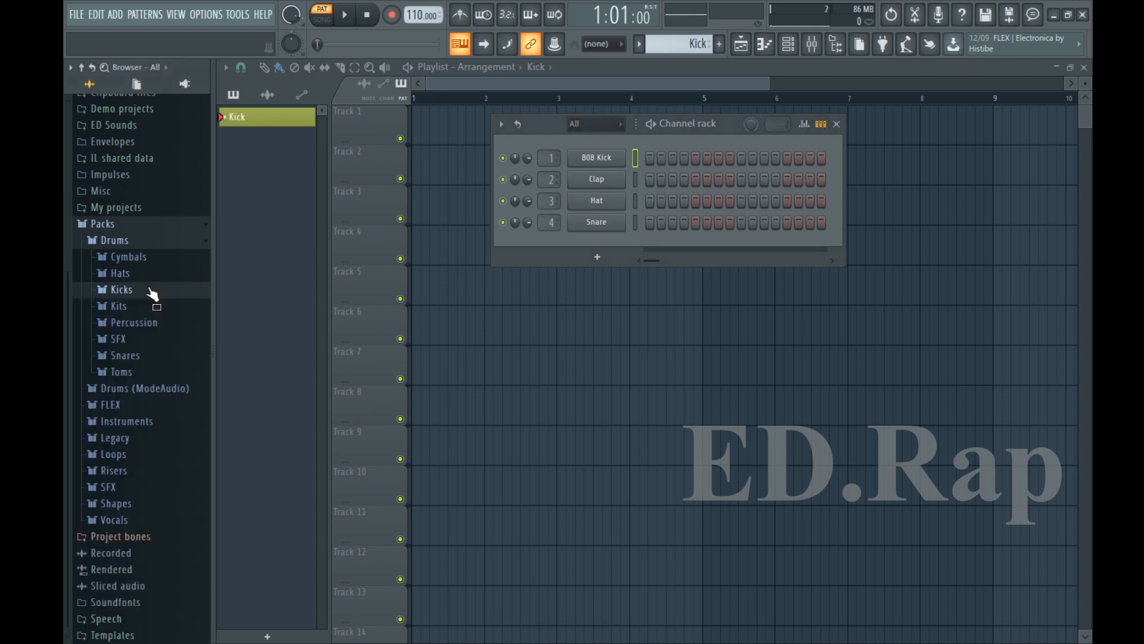
{"action": "left_click", "coordinate": [129, 423]}
{"action": "left_click", "coordinate": [153, 475]}
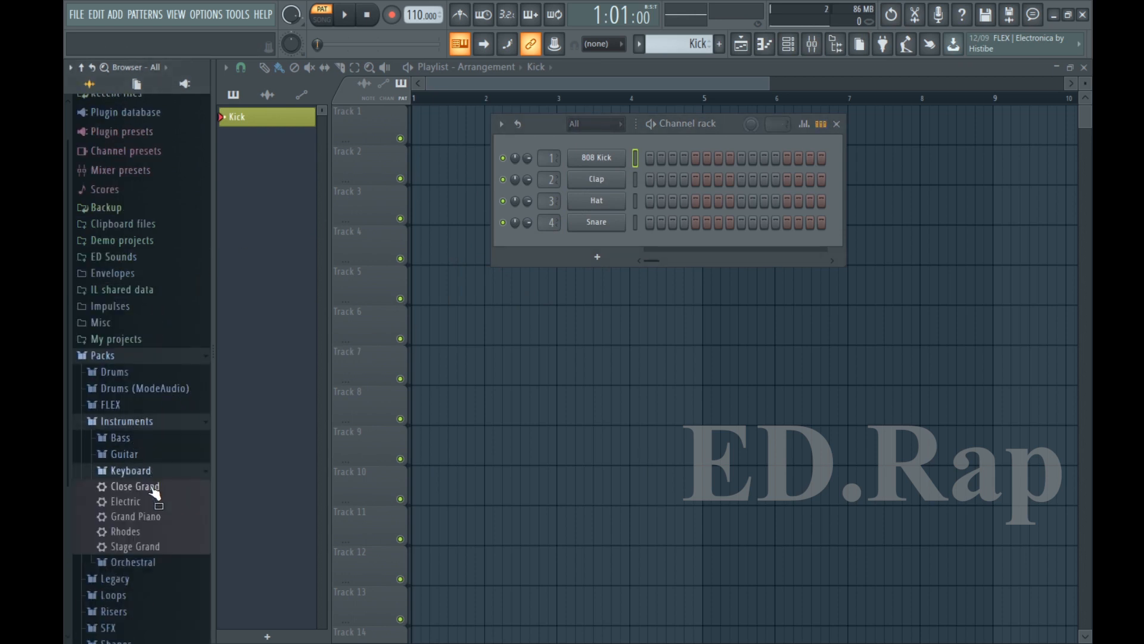
{"action": "left_click_drag", "start_coordinate": [158, 518], "coordinate": [602, 241]}
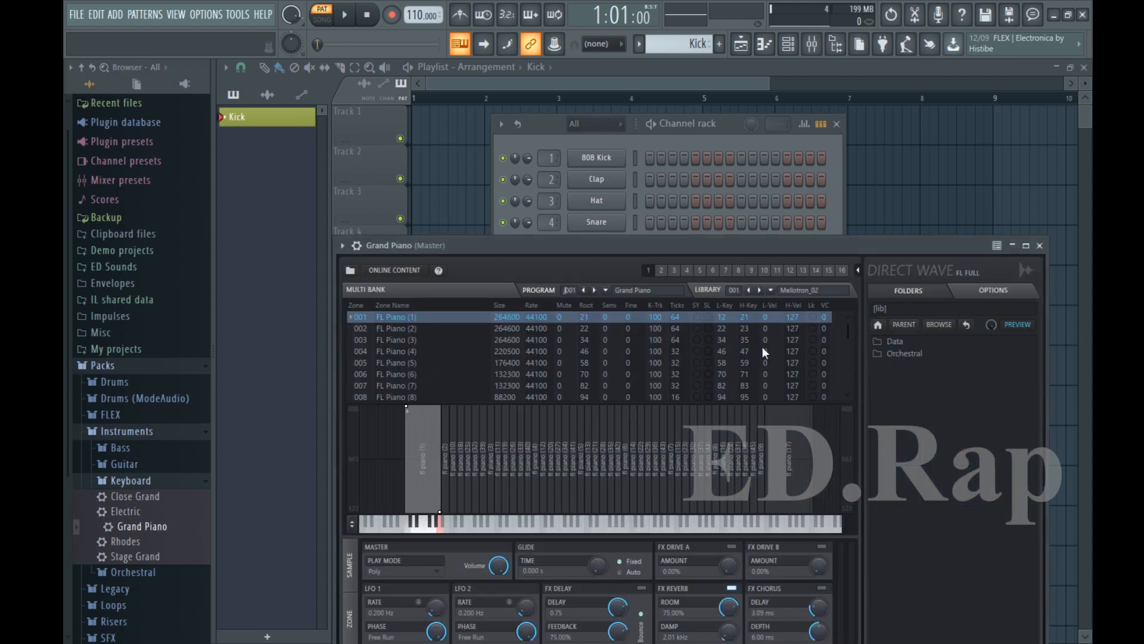
{"action": "left_click", "coordinate": [1039, 245]}
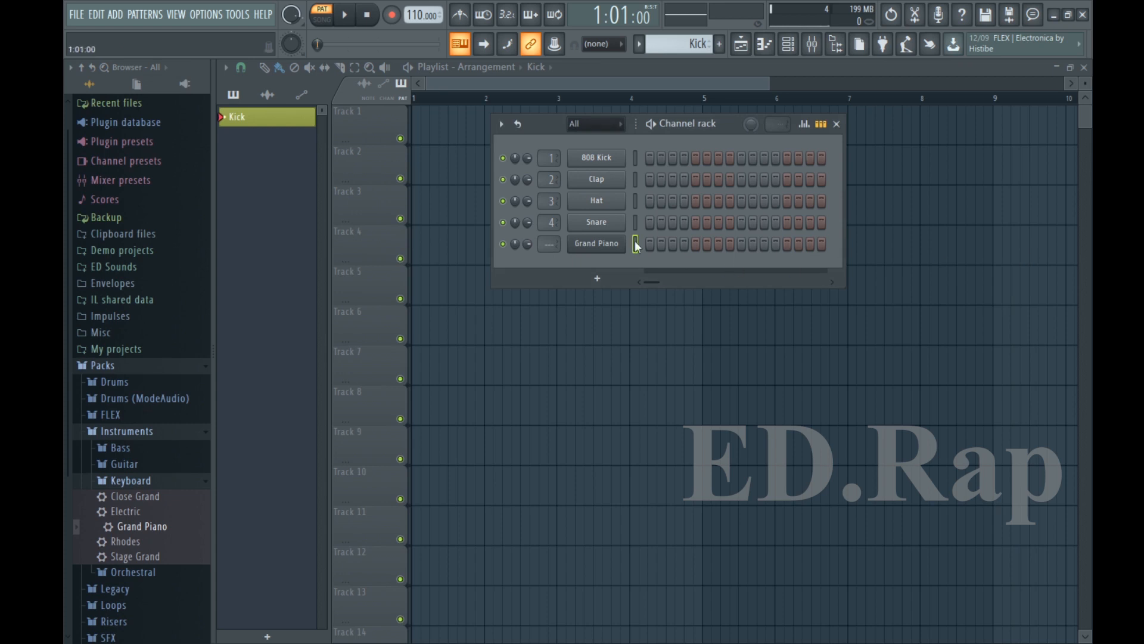
- View the plugins available for a new channel, and zoom the playlist out to about 12 bars
{"action": "left_click", "coordinate": [599, 277]}
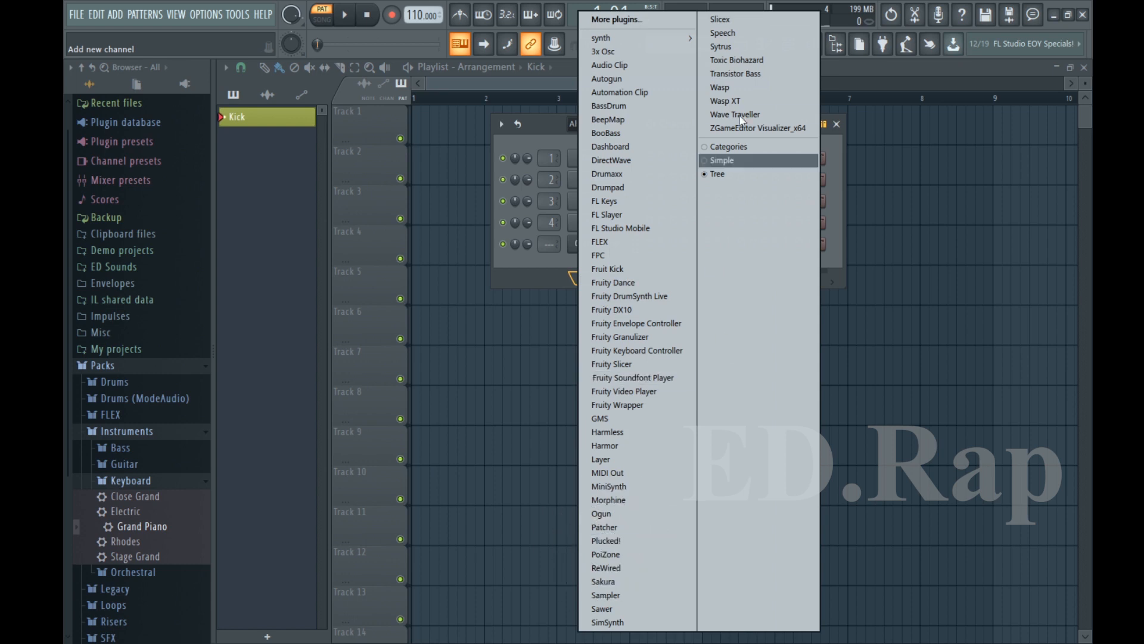
{"action": "left_click", "coordinate": [548, 124]}
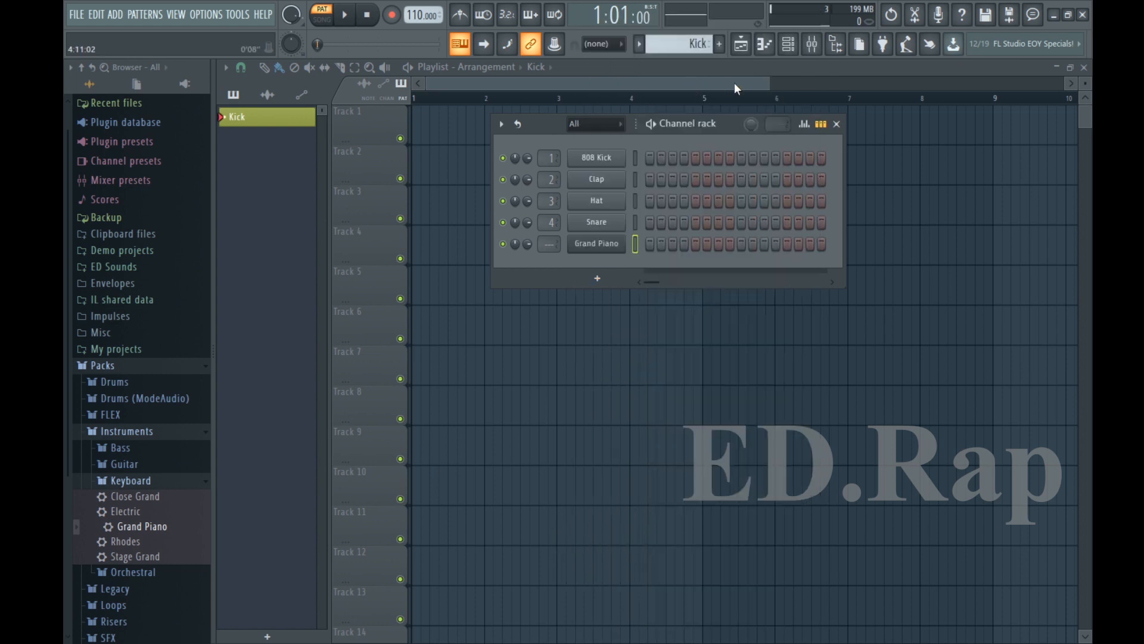
{"action": "left_click_drag", "start_coordinate": [767, 84], "coordinate": [874, 85]}
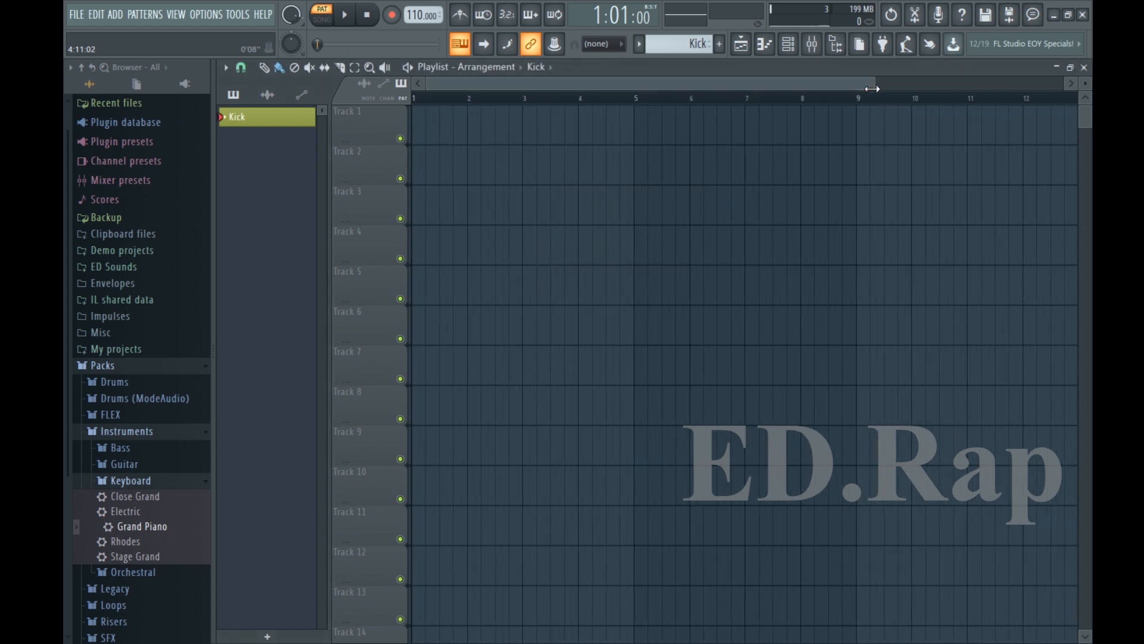
- Show the channel rack and create a new pattern named Snare with a green color
{"action": "left_click", "coordinate": [786, 48]}
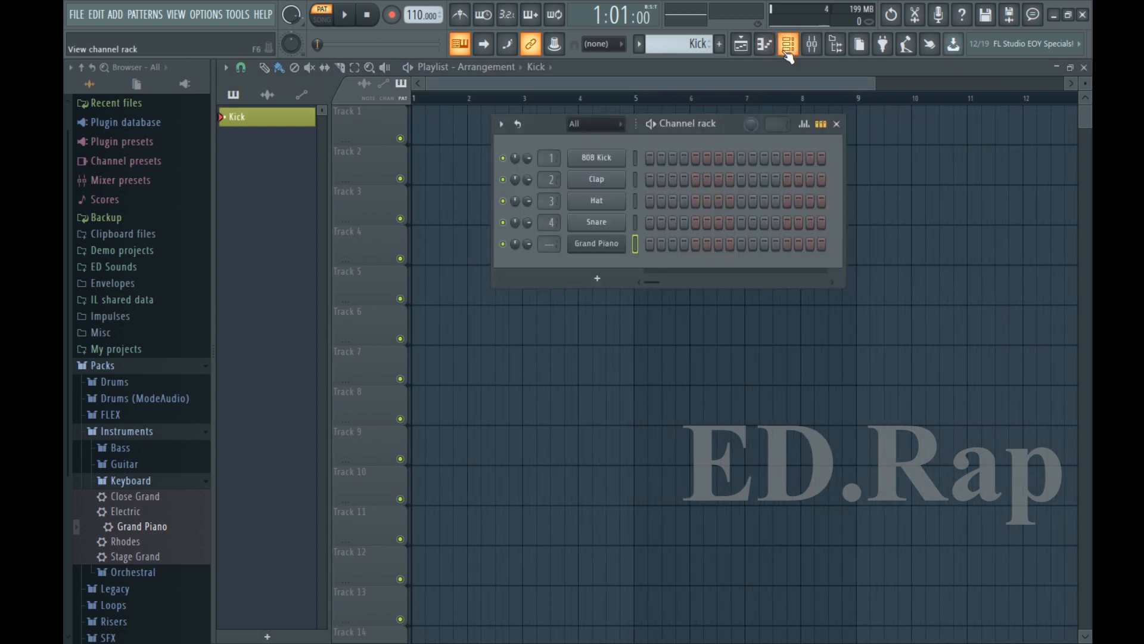
{"action": "left_click", "coordinate": [719, 43]}
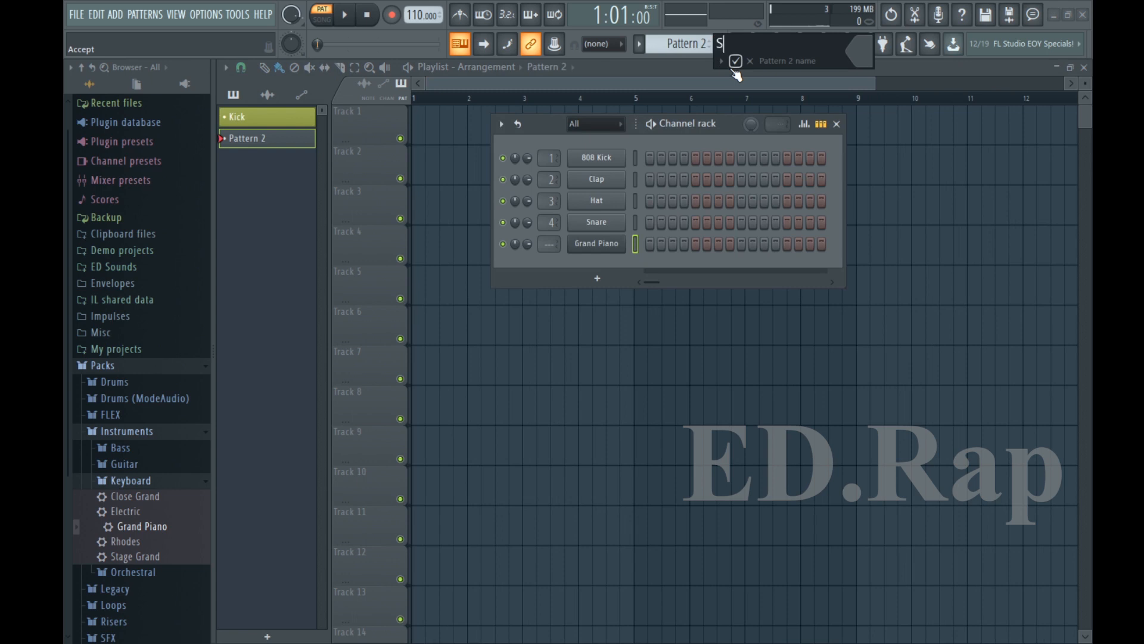
{"action": "type", "text": "Snare"}
{"action": "left_click", "coordinate": [858, 55]}
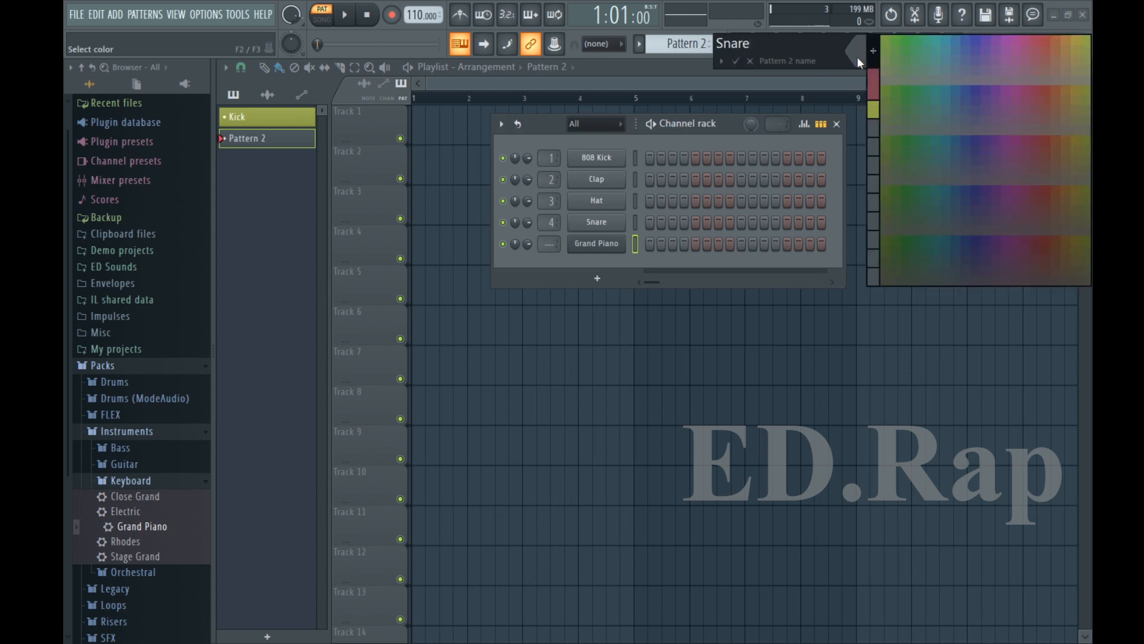
{"action": "left_click", "coordinate": [890, 36]}
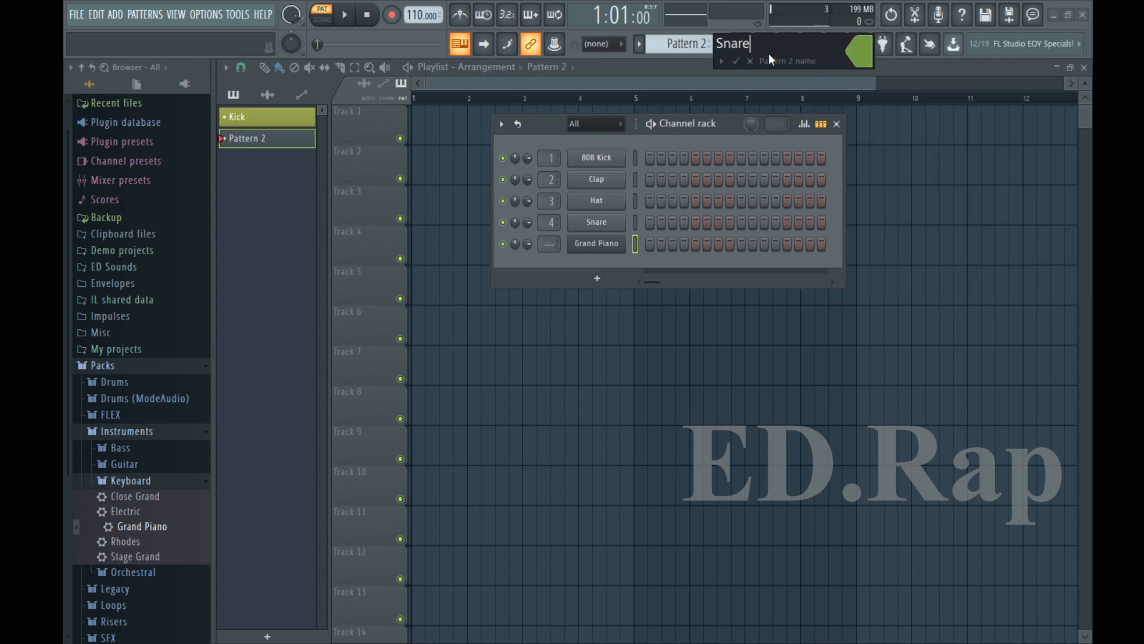
{"action": "left_click", "coordinate": [736, 60]}
- Create another pattern named Hats with a teal color
{"action": "left_click", "coordinate": [719, 43]}
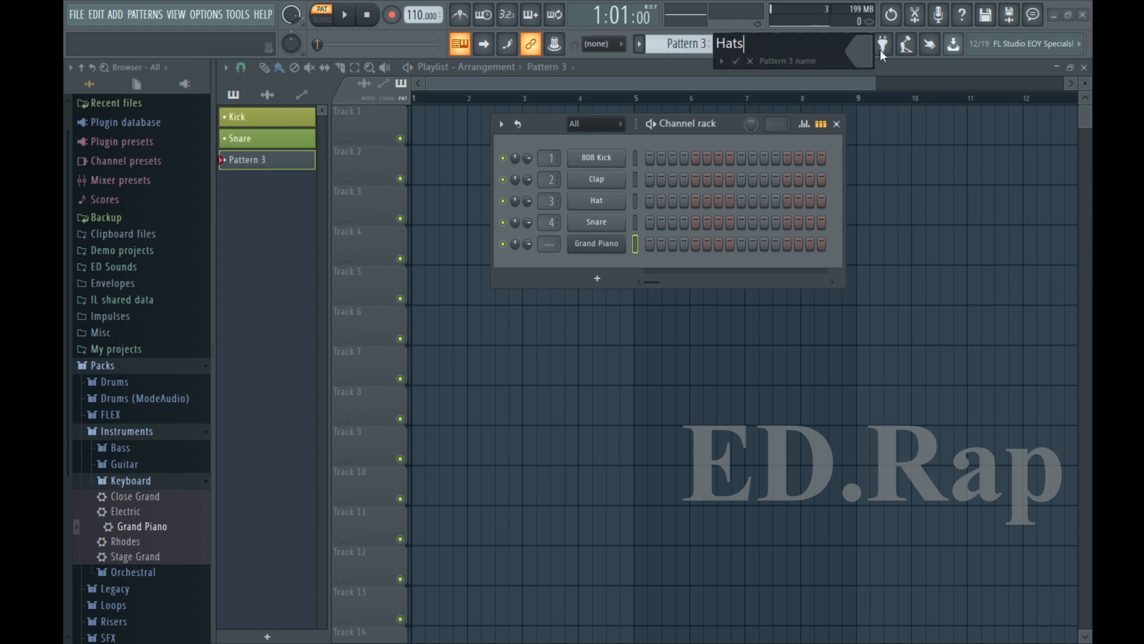
{"action": "left_click", "coordinate": [864, 52]}
{"action": "left_click", "coordinate": [938, 48]}
{"action": "key", "text": "Return"}
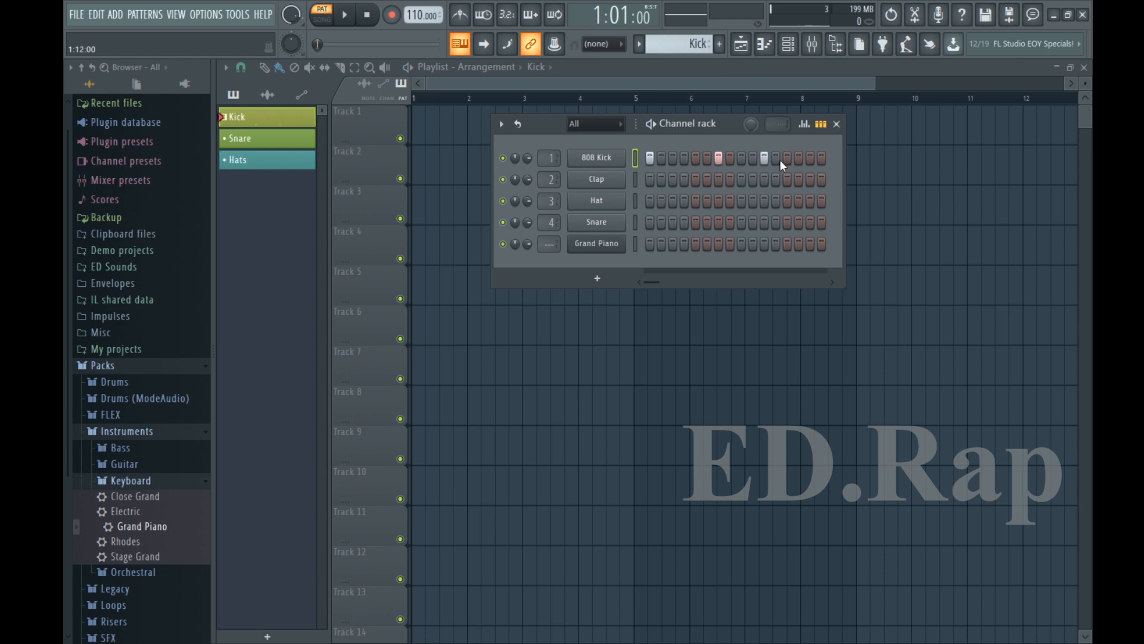
- Switch to the Snare pattern and turn on step 9 of the Snare channel
{"action": "scroll", "coordinate": [686, 43], "scroll_direction": "up", "scroll_amount": 1}
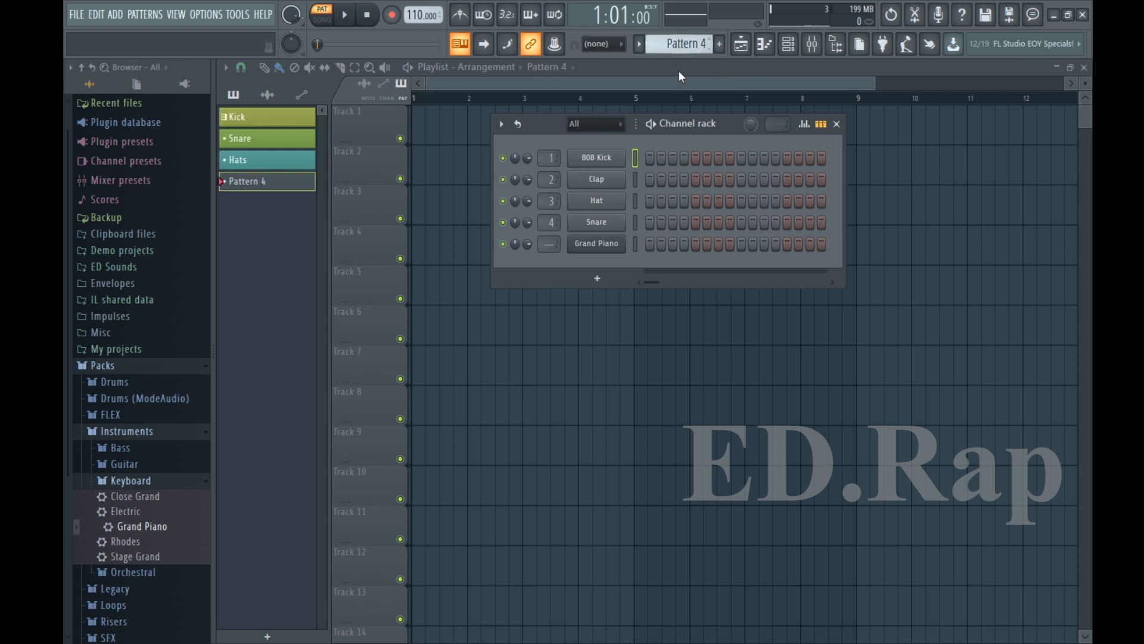
{"action": "scroll", "coordinate": [685, 44], "scroll_direction": "down", "scroll_amount": 2}
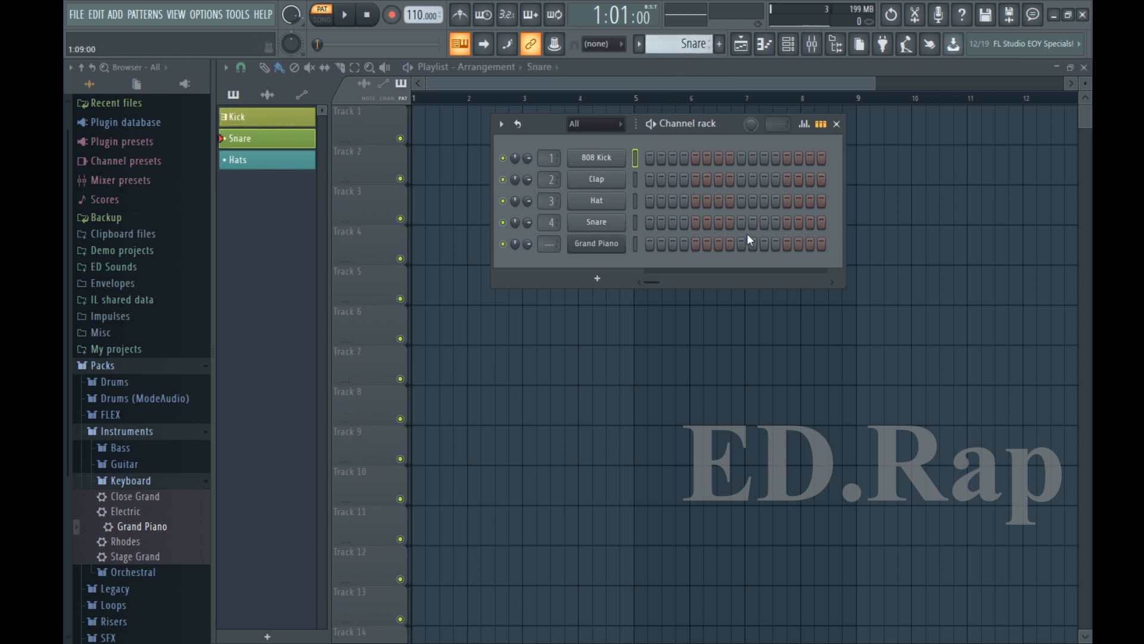
{"action": "scroll", "coordinate": [685, 41], "scroll_direction": "up", "scroll_amount": 2}
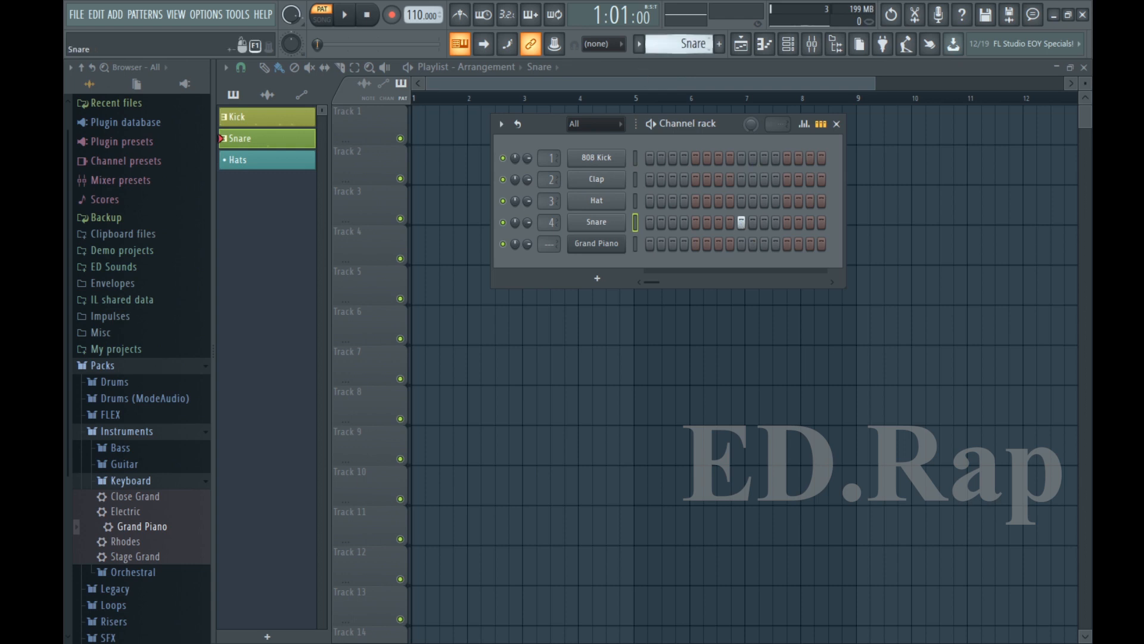
- Select the Hats pattern and turn on steps 1, 3, 5, 7, 8, 9, 11 and 14 of the Hat channel
{"action": "left_click", "coordinate": [266, 166]}
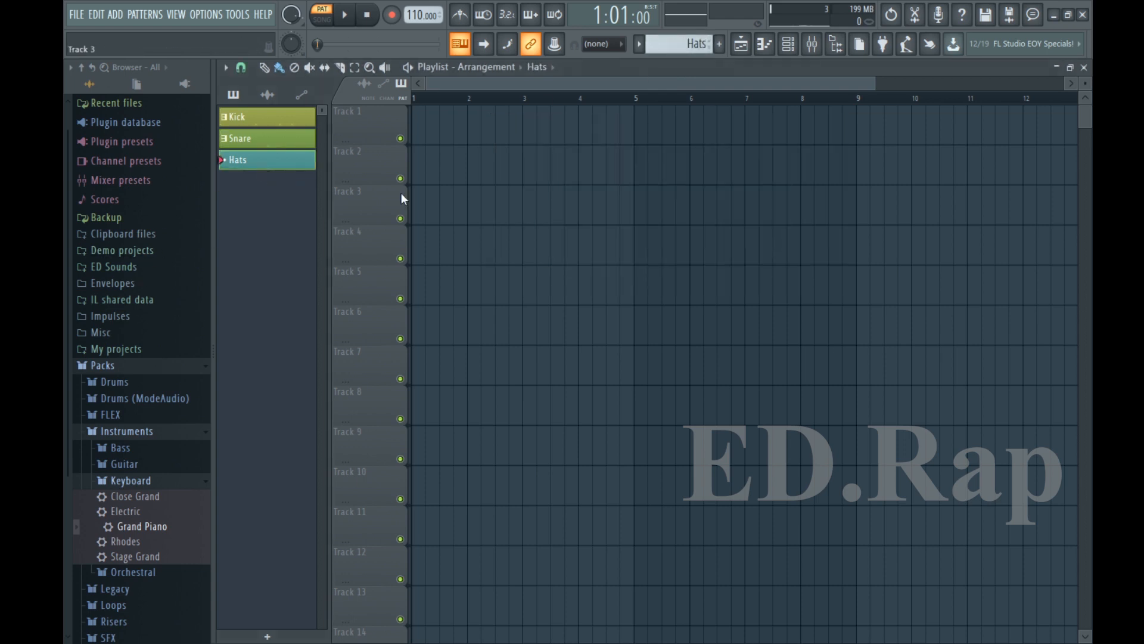
{"action": "left_click", "coordinate": [792, 48]}
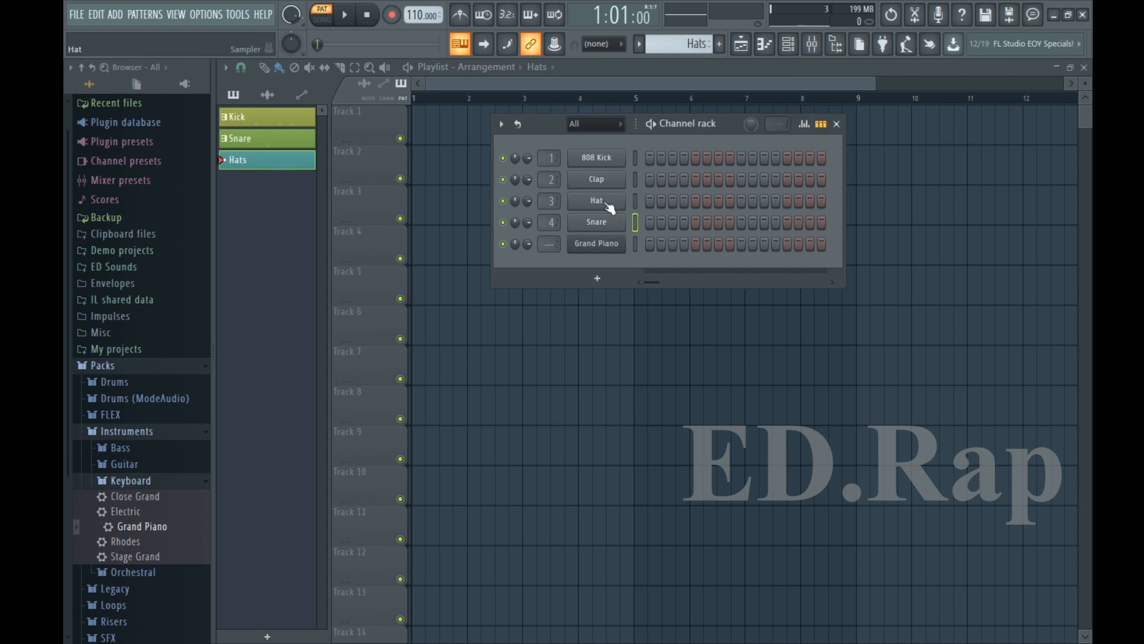
{"action": "right_click", "coordinate": [621, 200]}
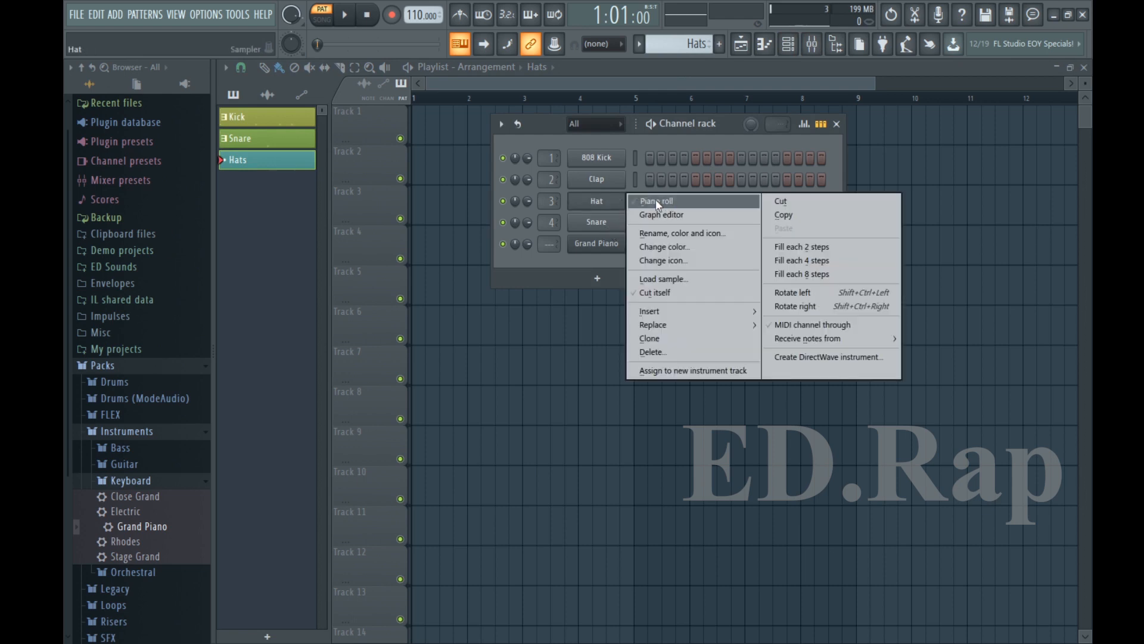
{"action": "left_click", "coordinate": [582, 206]}
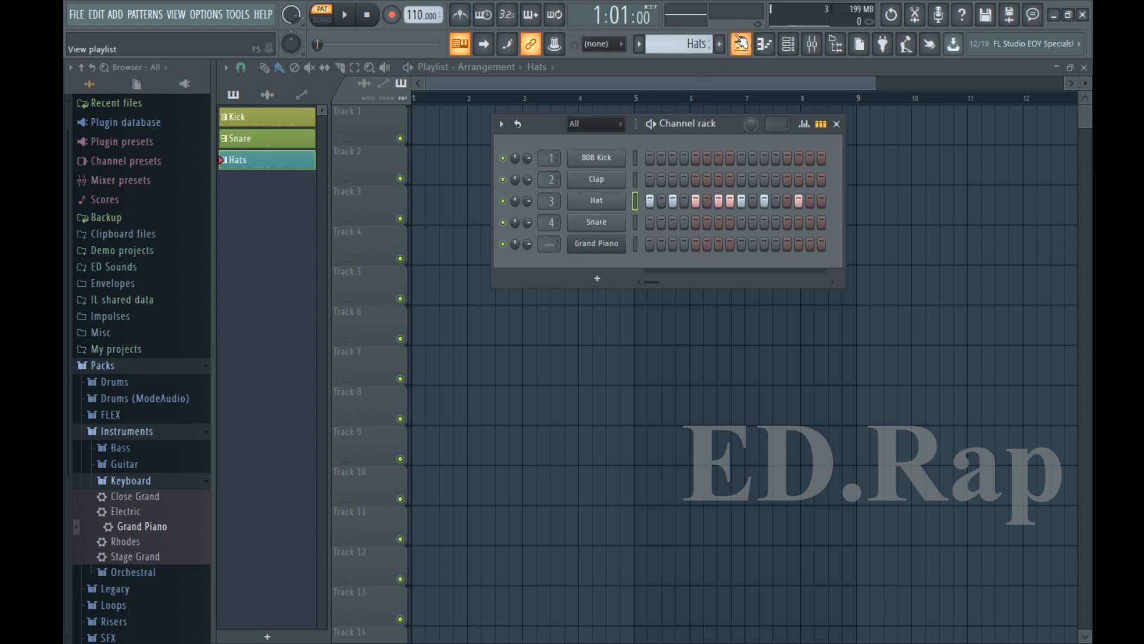
- Open the Hat channel's piano roll and view its notes on C5
{"action": "right_click", "coordinate": [602, 204]}
{"action": "left_click", "coordinate": [630, 202]}
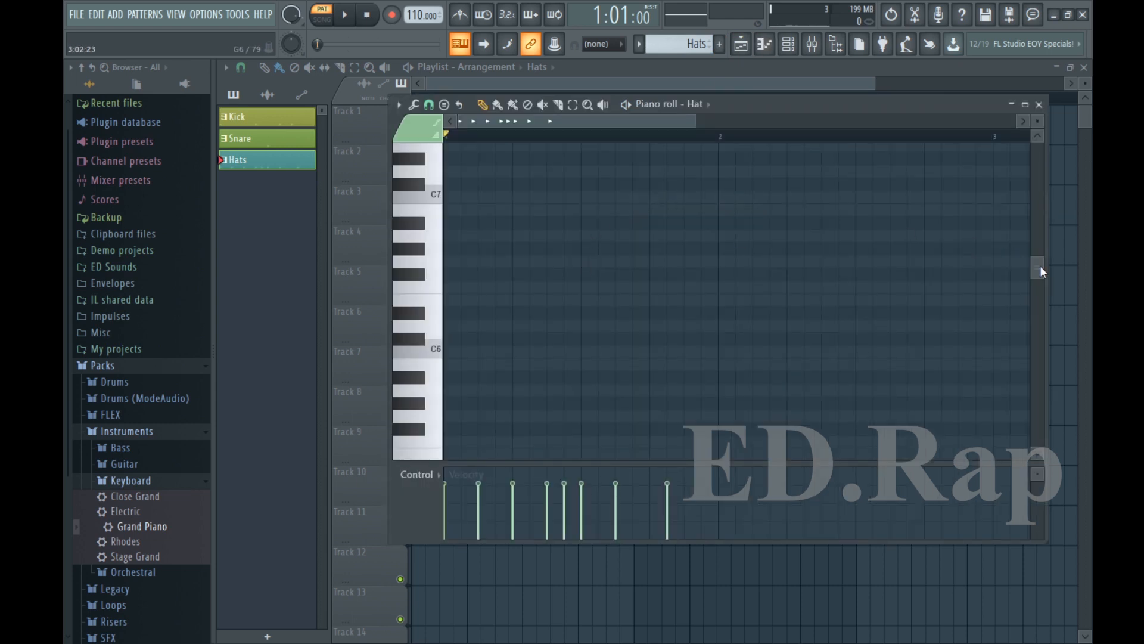
{"action": "left_click_drag", "start_coordinate": [1040, 271], "coordinate": [1039, 301]}
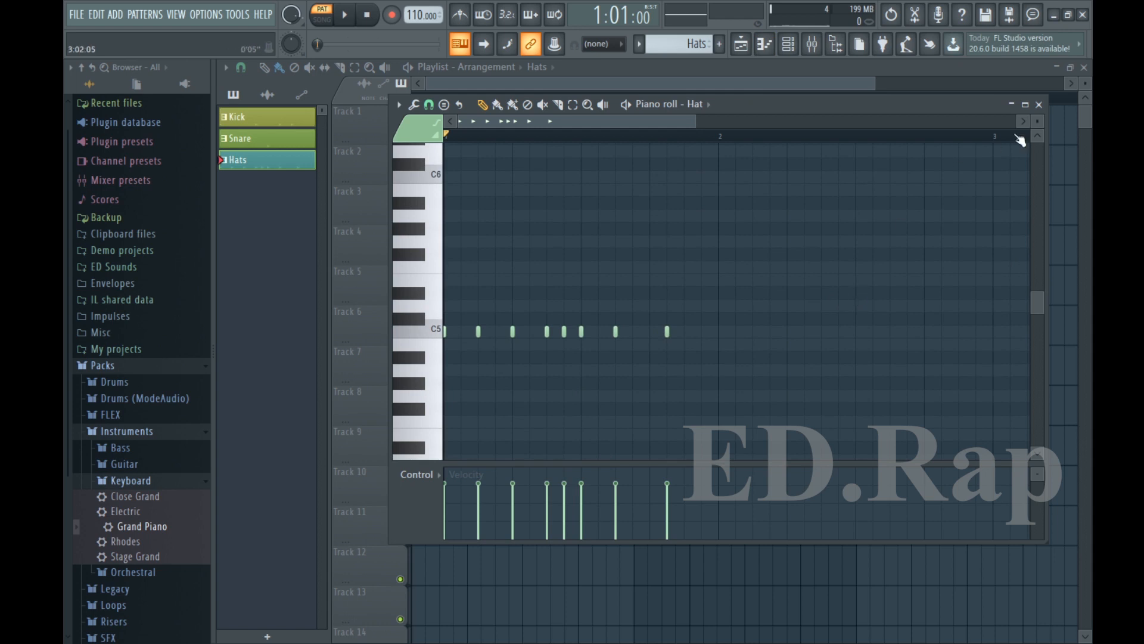
- Close the Hat piano roll and create a new pattern named Piano with a blue color
{"action": "left_click", "coordinate": [1039, 104]}
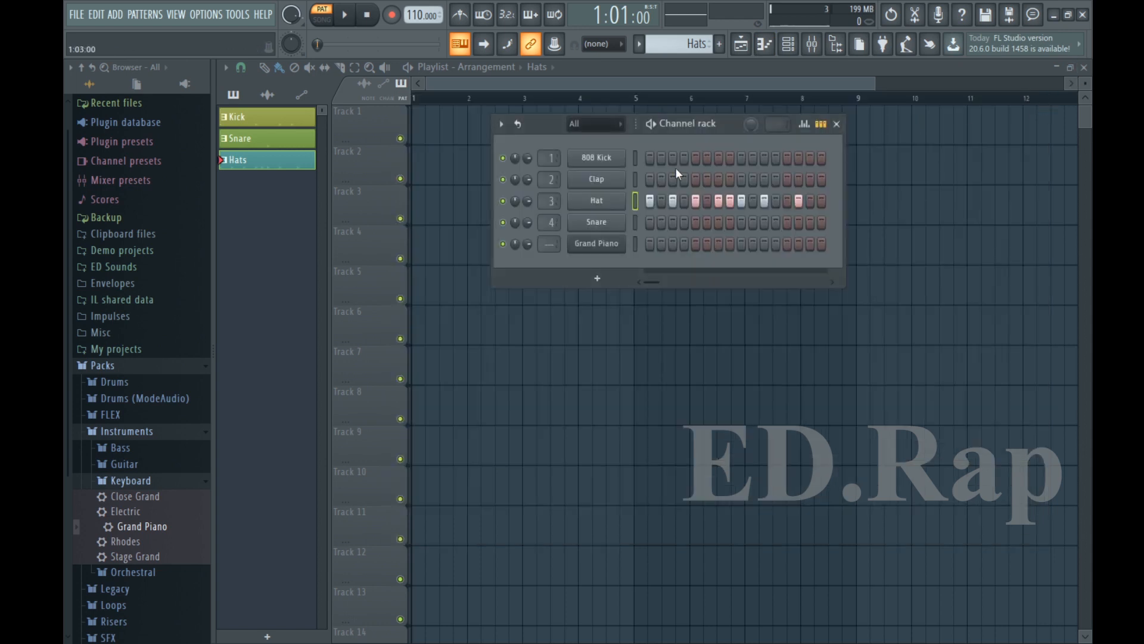
{"action": "left_click", "coordinate": [719, 43]}
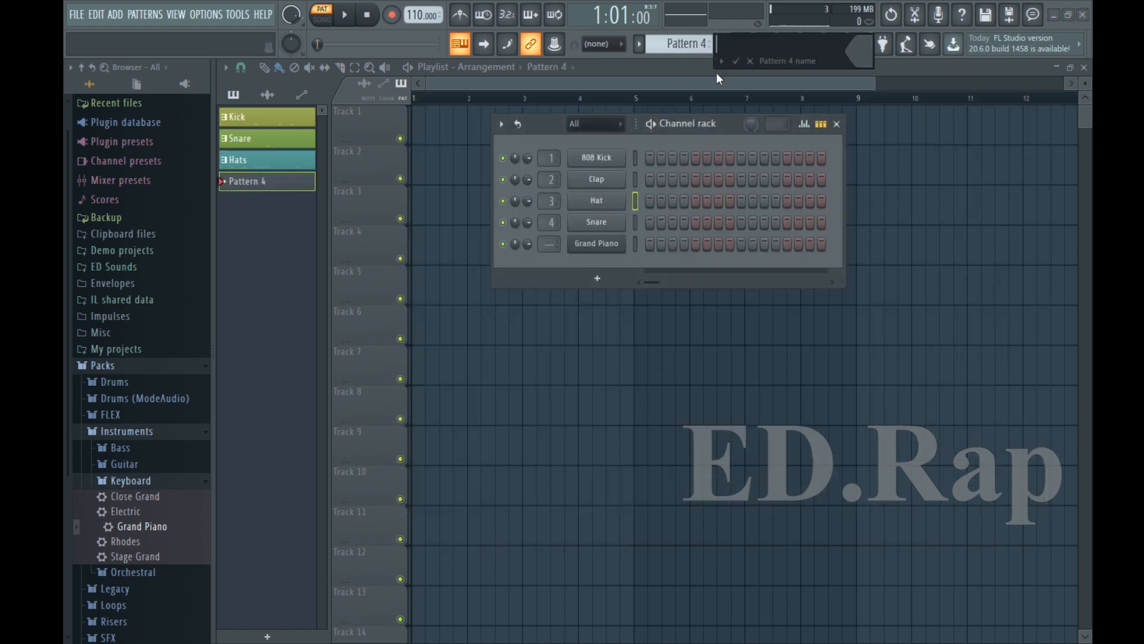
{"action": "left_click", "coordinate": [859, 52]}
{"action": "left_click", "coordinate": [956, 72]}
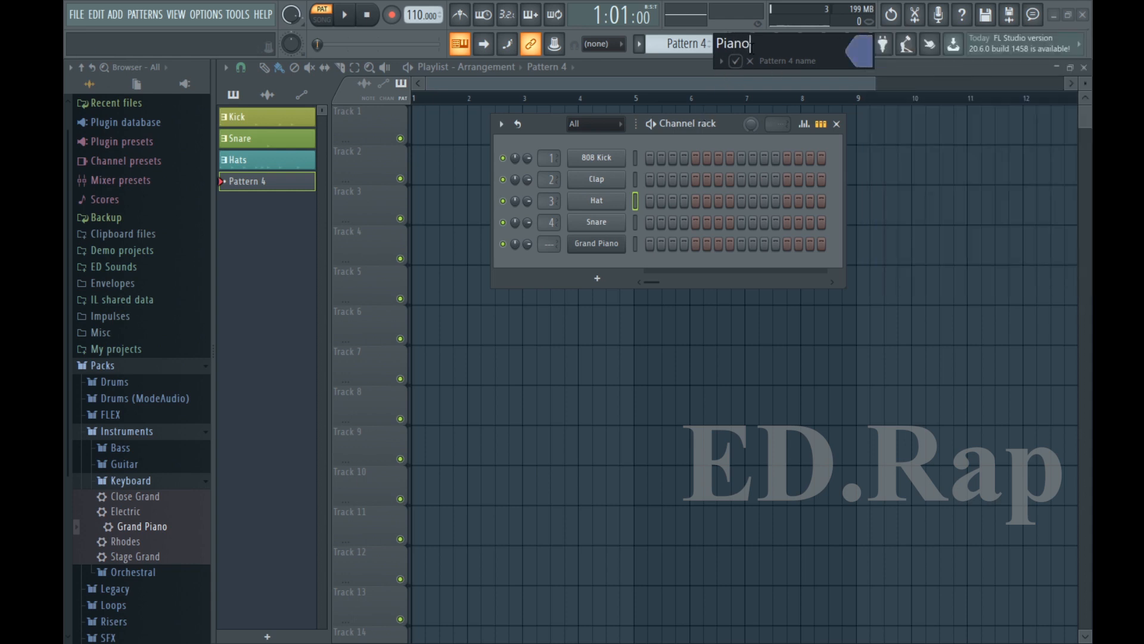
{"action": "type", "text": "Piano"}
{"action": "left_click", "coordinate": [736, 61]}
- Create another pattern named Arp and give it a custom white color
{"action": "key", "text": "F4"}
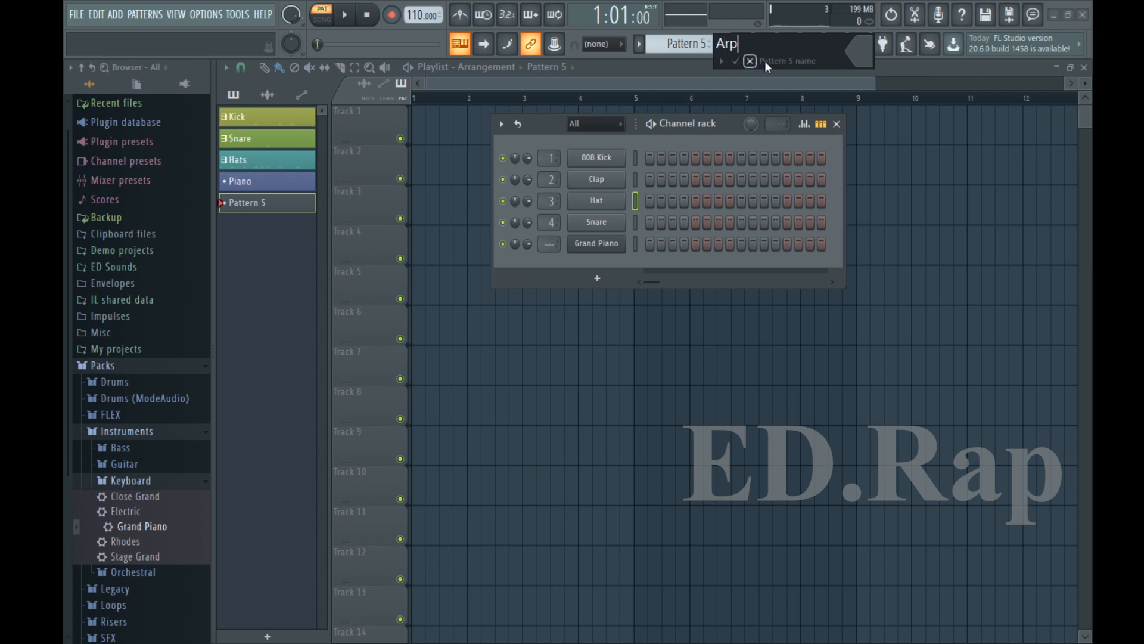
{"action": "left_click", "coordinate": [859, 52]}
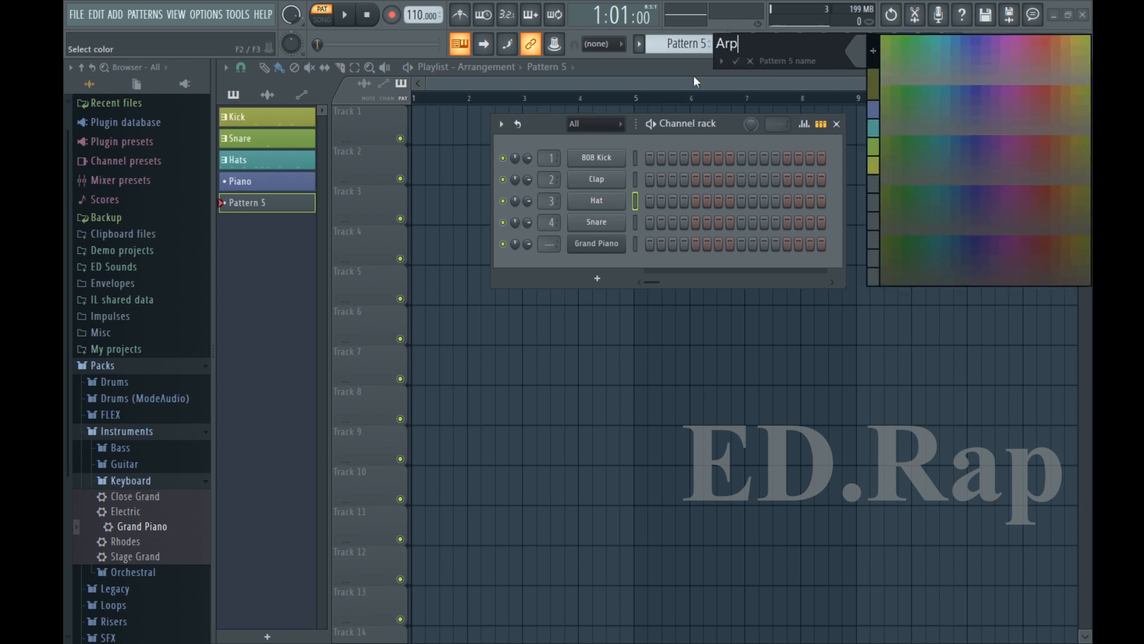
{"action": "left_click", "coordinate": [873, 51]}
{"action": "left_click", "coordinate": [731, 165]}
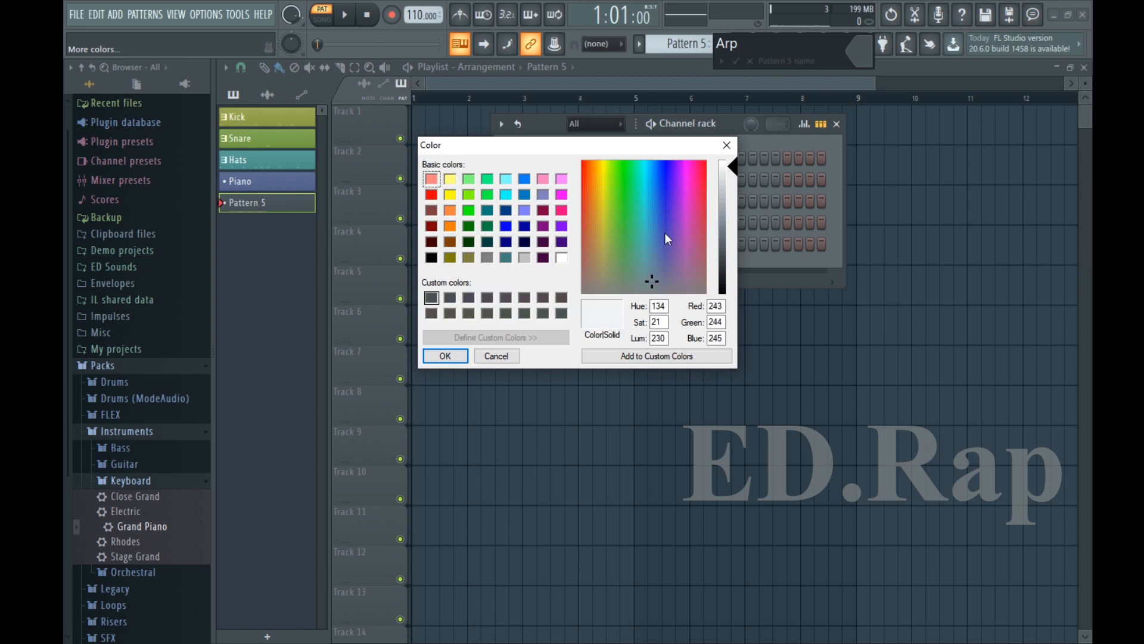
{"action": "left_click", "coordinate": [457, 358]}
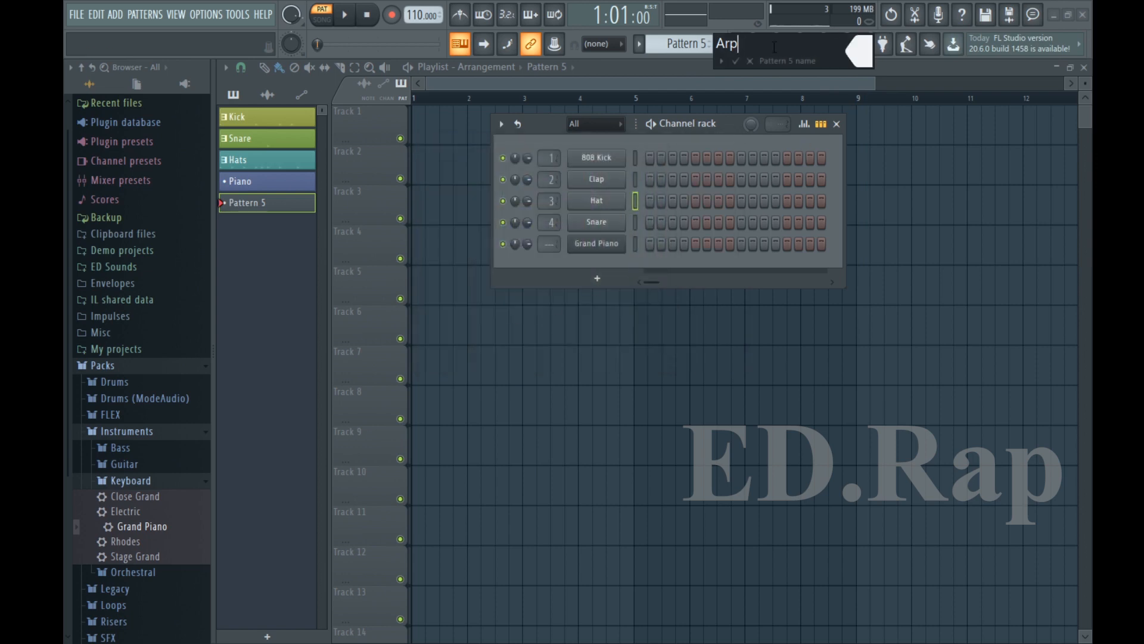
{"action": "left_click", "coordinate": [735, 60]}
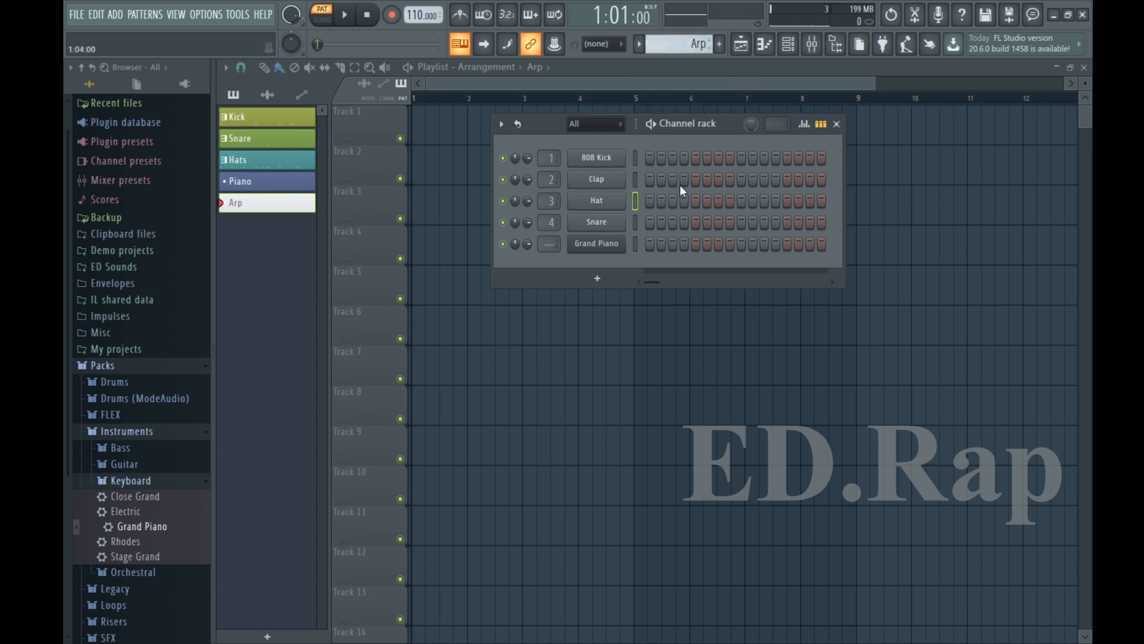
- Try step 3 of Hat, step 6 of Snare and step 7 of Grand Piano in the Arp pattern, and clear all three
{"action": "left_click", "coordinate": [673, 200]}
{"action": "left_click", "coordinate": [707, 223]}
{"action": "left_click", "coordinate": [719, 244]}
{"action": "right_click", "coordinate": [719, 244]}
{"action": "right_click", "coordinate": [706, 223]}
{"action": "right_click", "coordinate": [674, 201]}
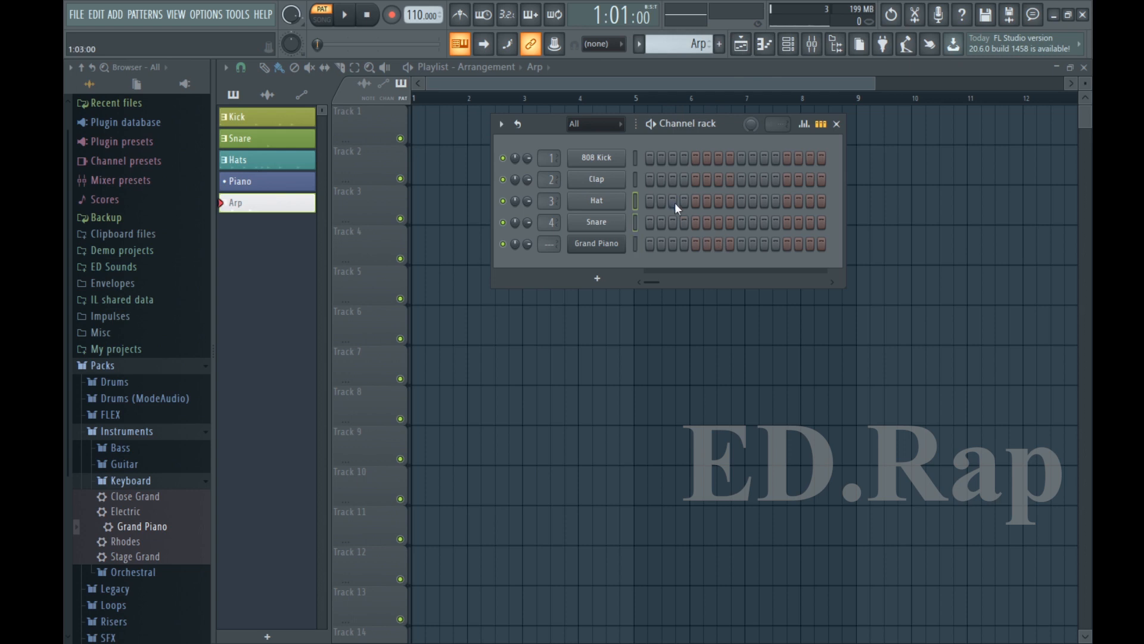
- Switch through the Snare pattern to the Piano pattern, keeping the channel rack open
{"action": "left_click", "coordinate": [276, 192]}
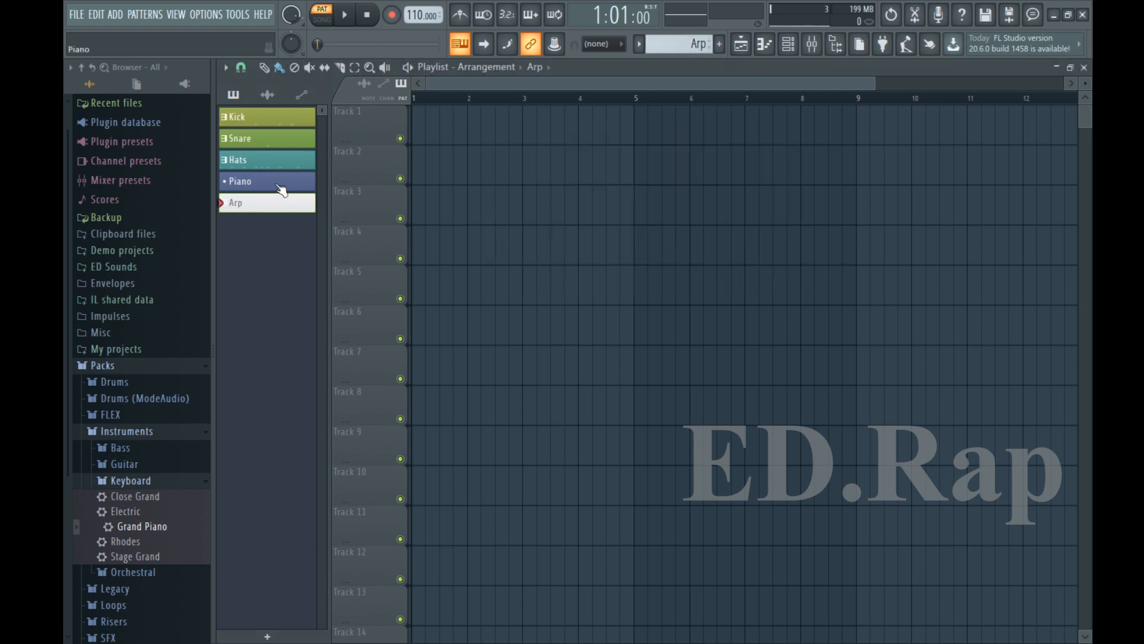
{"action": "left_click", "coordinate": [789, 45]}
{"action": "left_click", "coordinate": [250, 138]}
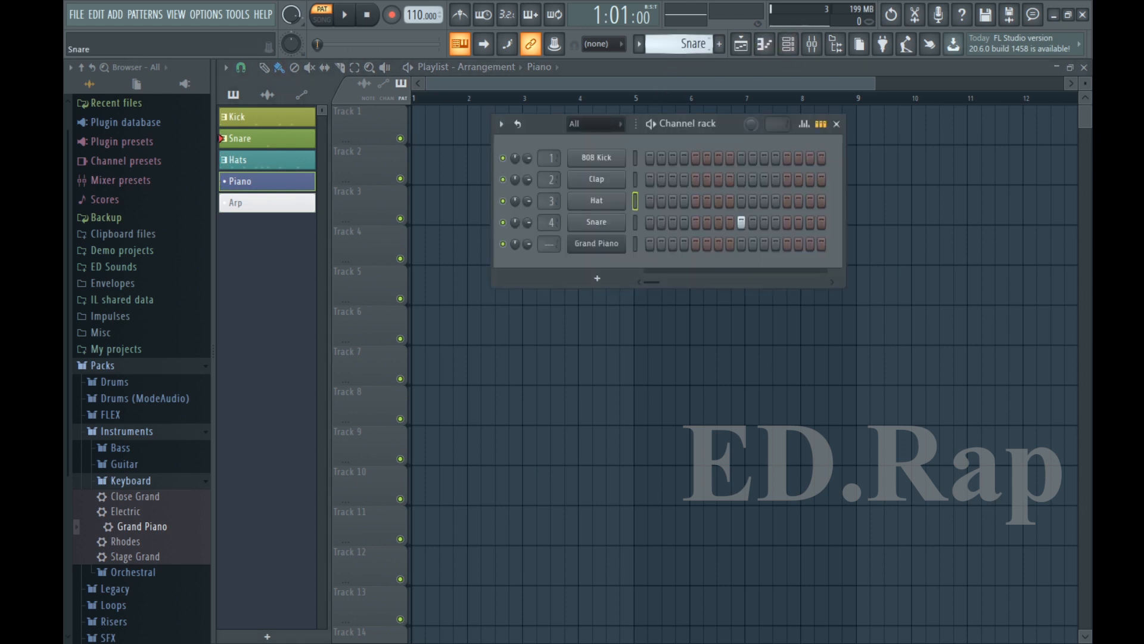
{"action": "left_click_drag", "start_coordinate": [680, 43], "coordinate": [679, 34]}
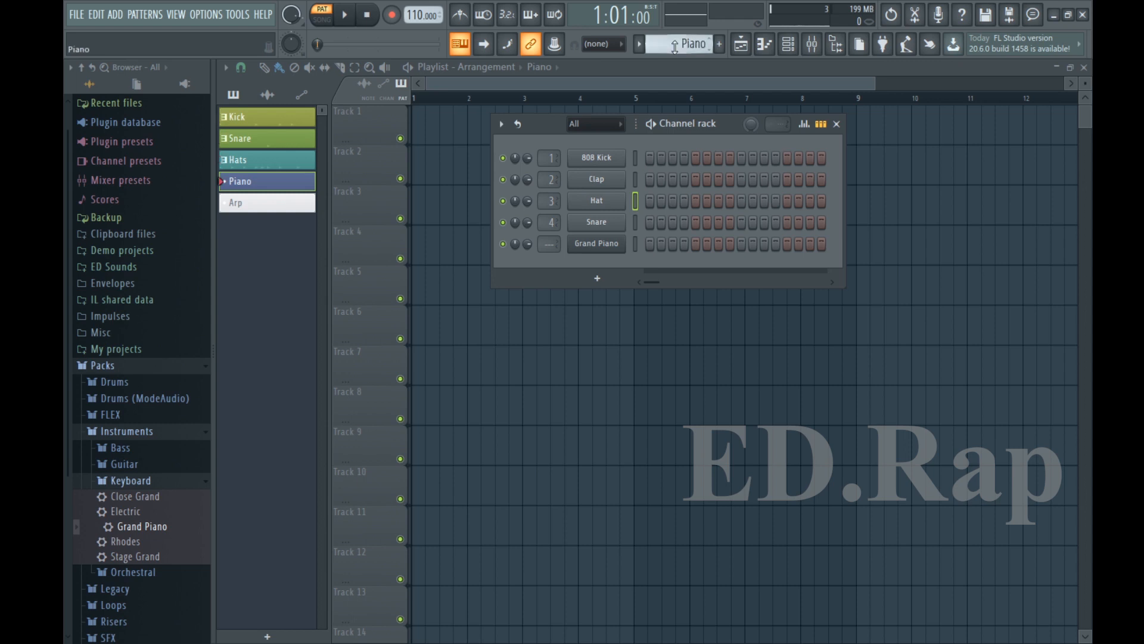
{"action": "left_click", "coordinate": [787, 44]}
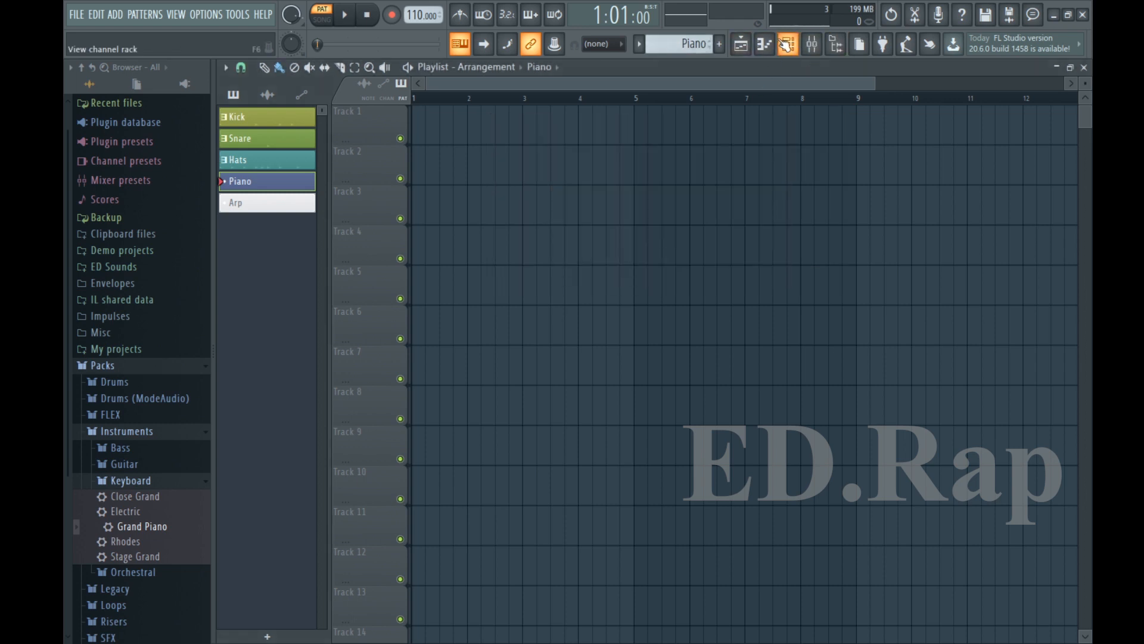
{"action": "left_click", "coordinate": [787, 45]}
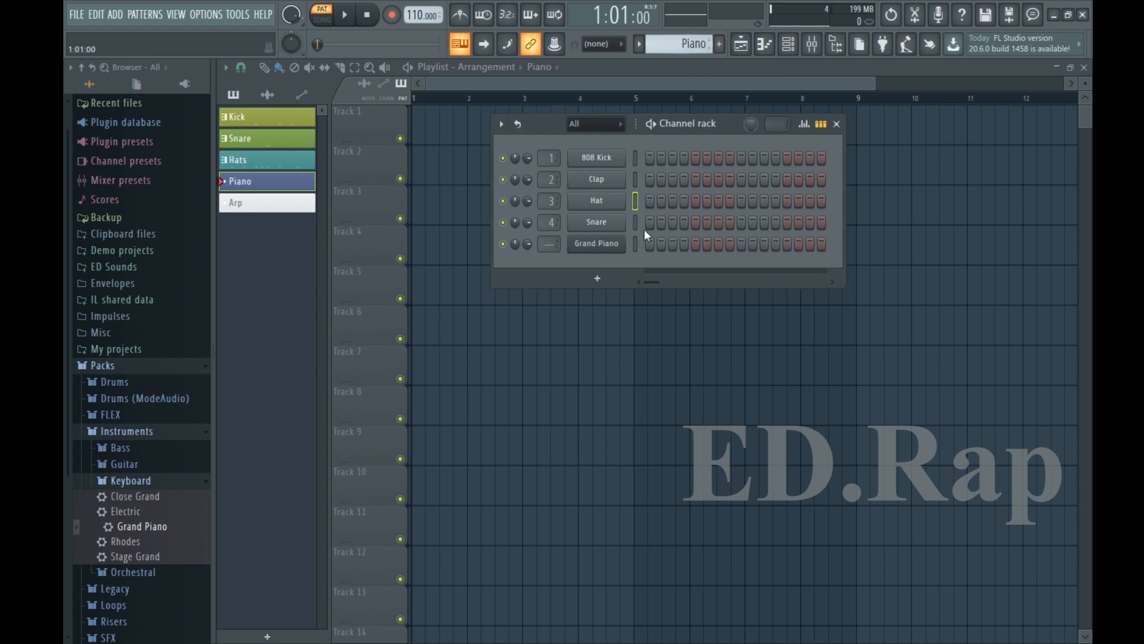
- Open the Grand Piano channel's piano roll and arrange it below the channel rack so both windows are accessible
{"action": "right_click", "coordinate": [605, 242]}
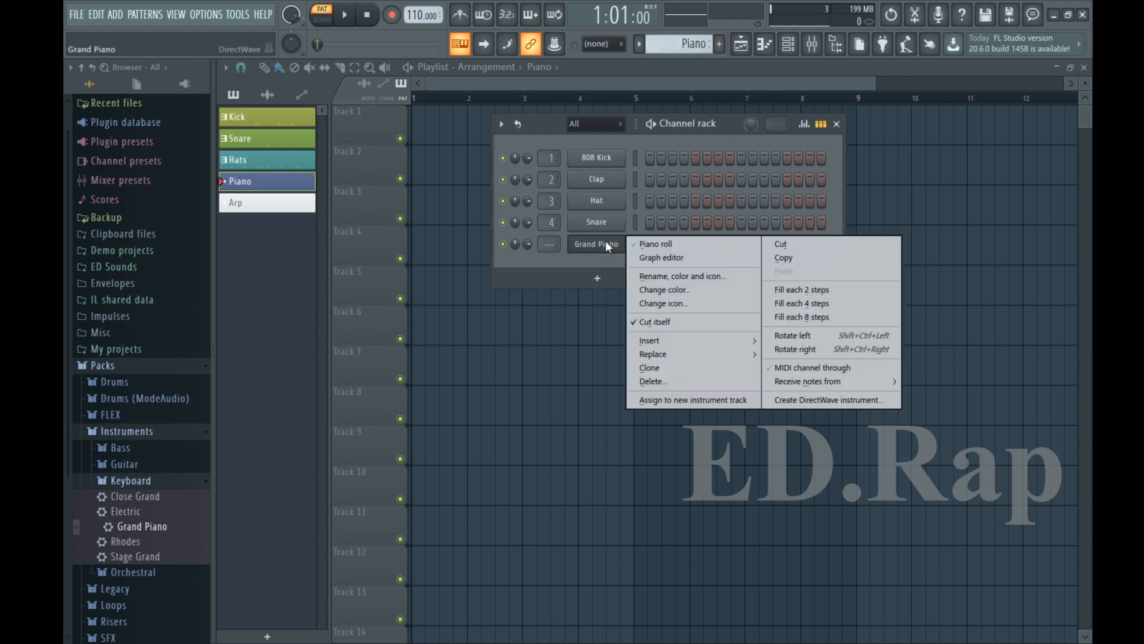
{"action": "left_click", "coordinate": [671, 242]}
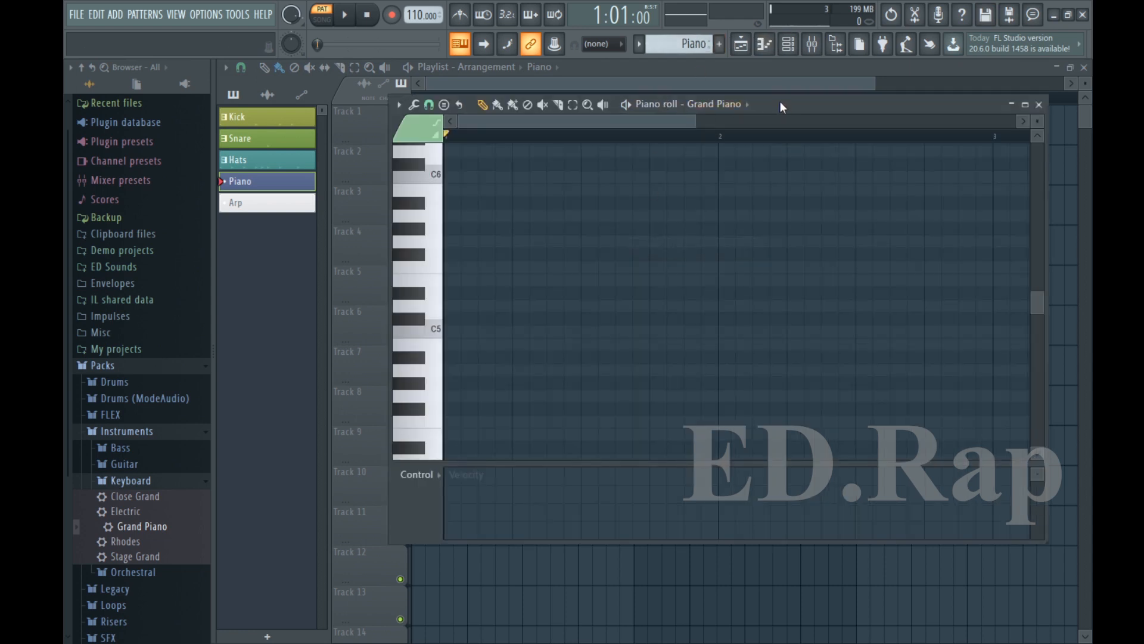
{"action": "left_click_drag", "start_coordinate": [781, 106], "coordinate": [766, 178]}
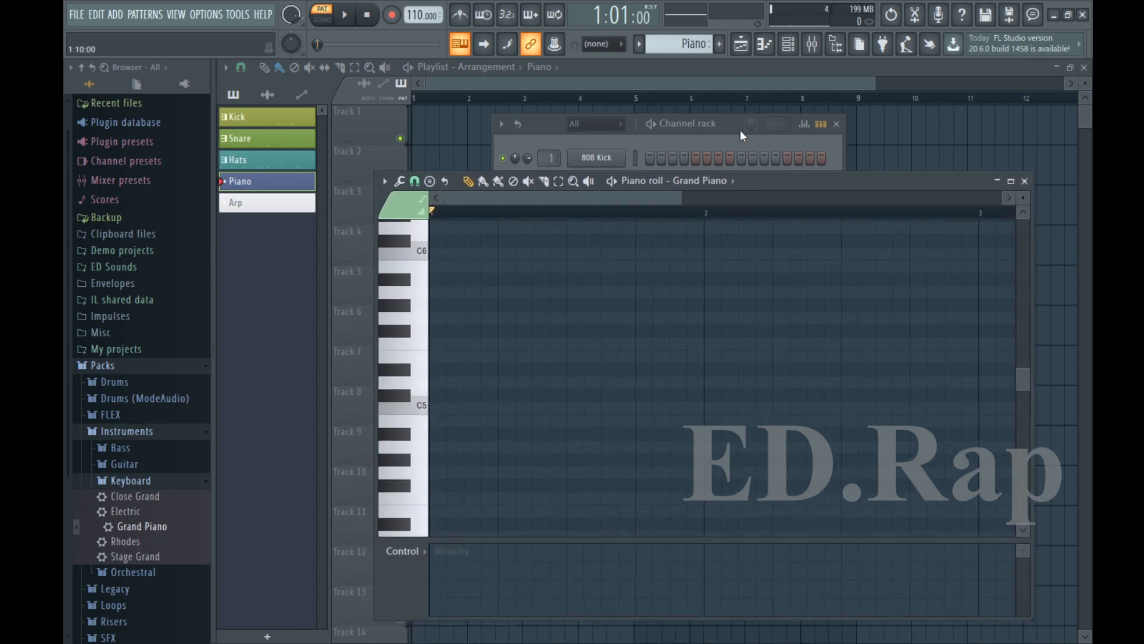
{"action": "left_click_drag", "start_coordinate": [739, 136], "coordinate": [859, 64]}
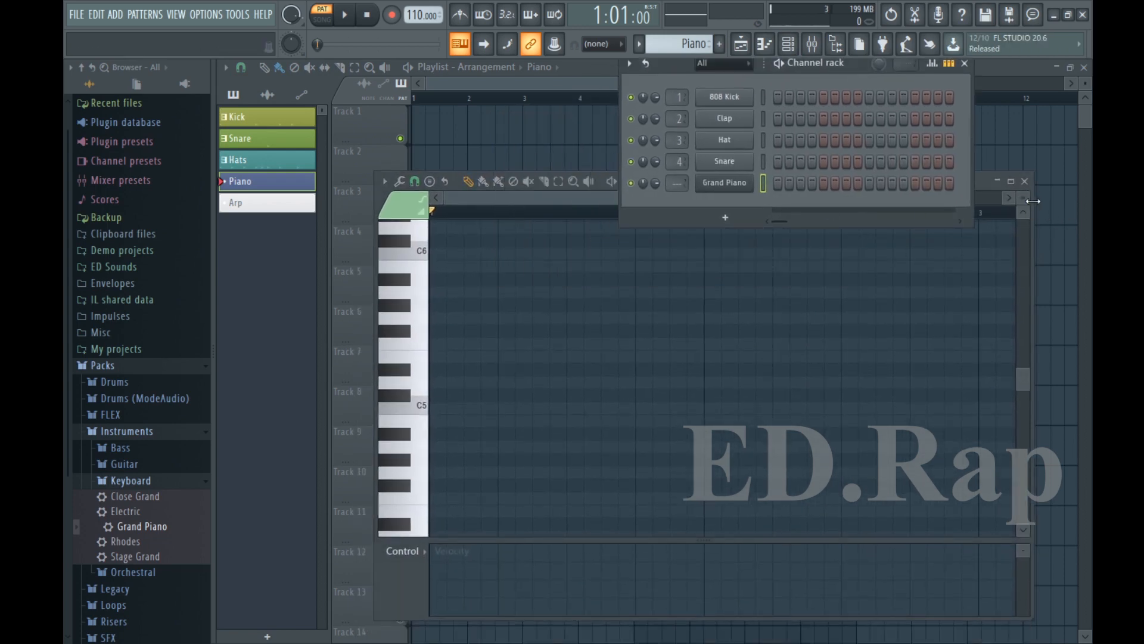
{"action": "left_click", "coordinate": [993, 206]}
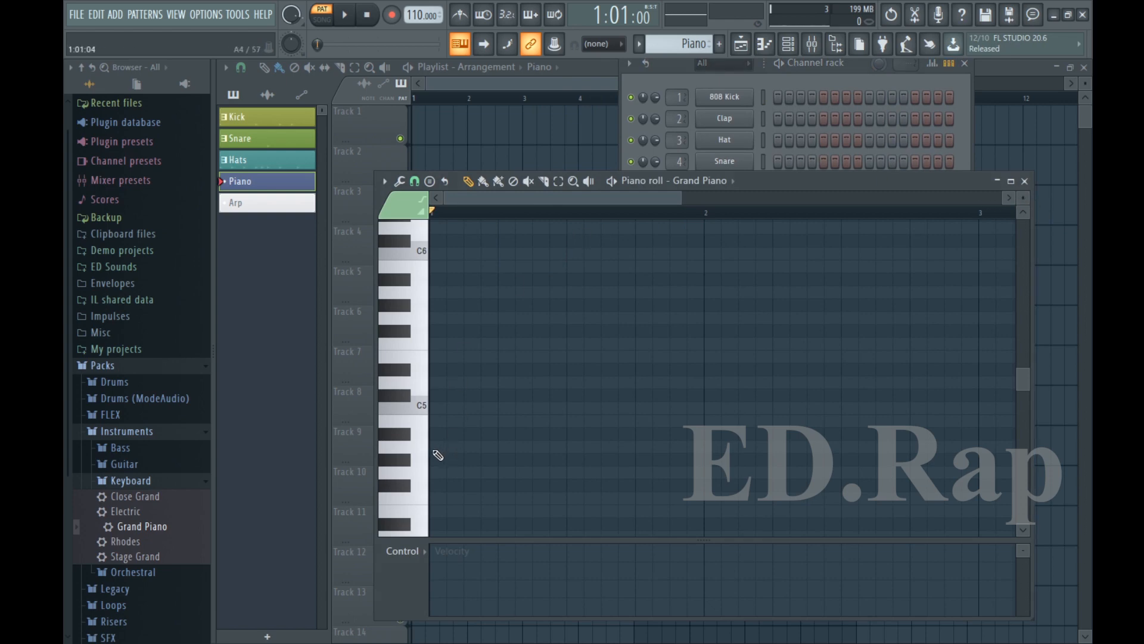
- Hide the Grand Piano channel's piano roll from the channel rack and reopen it
{"action": "left_click", "coordinate": [802, 87]}
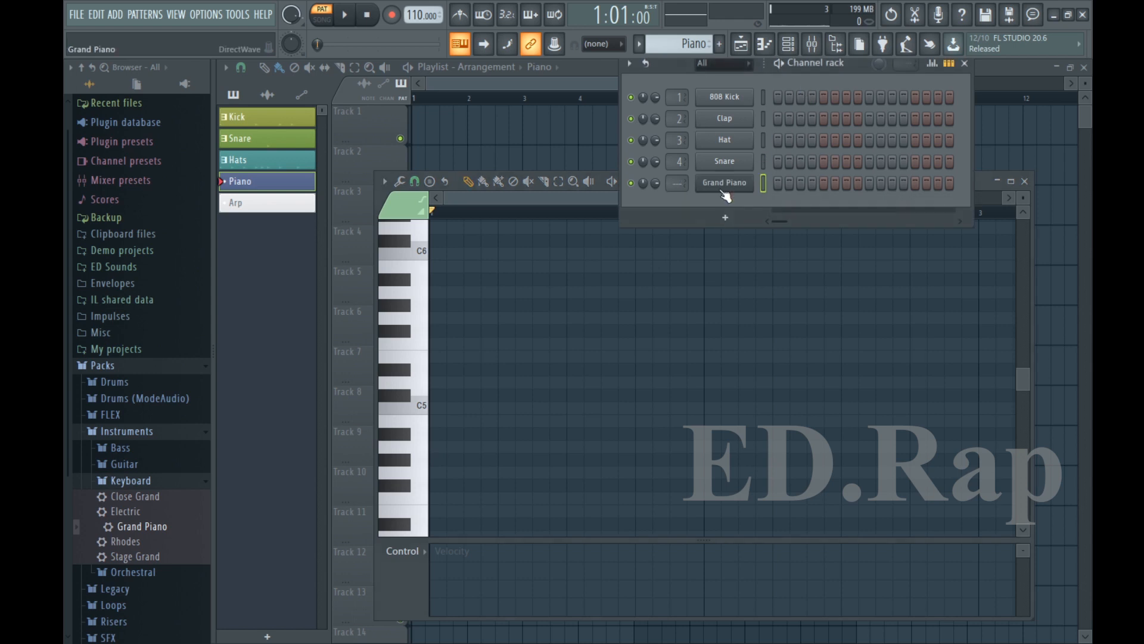
{"action": "right_click", "coordinate": [724, 190]}
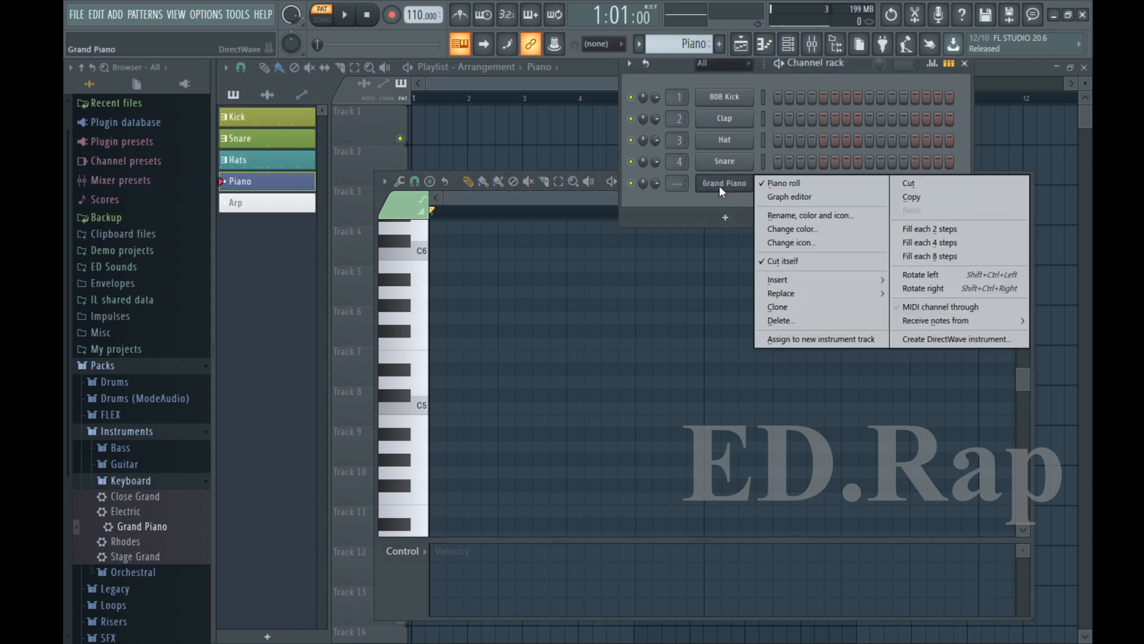
{"action": "left_click", "coordinate": [807, 180]}
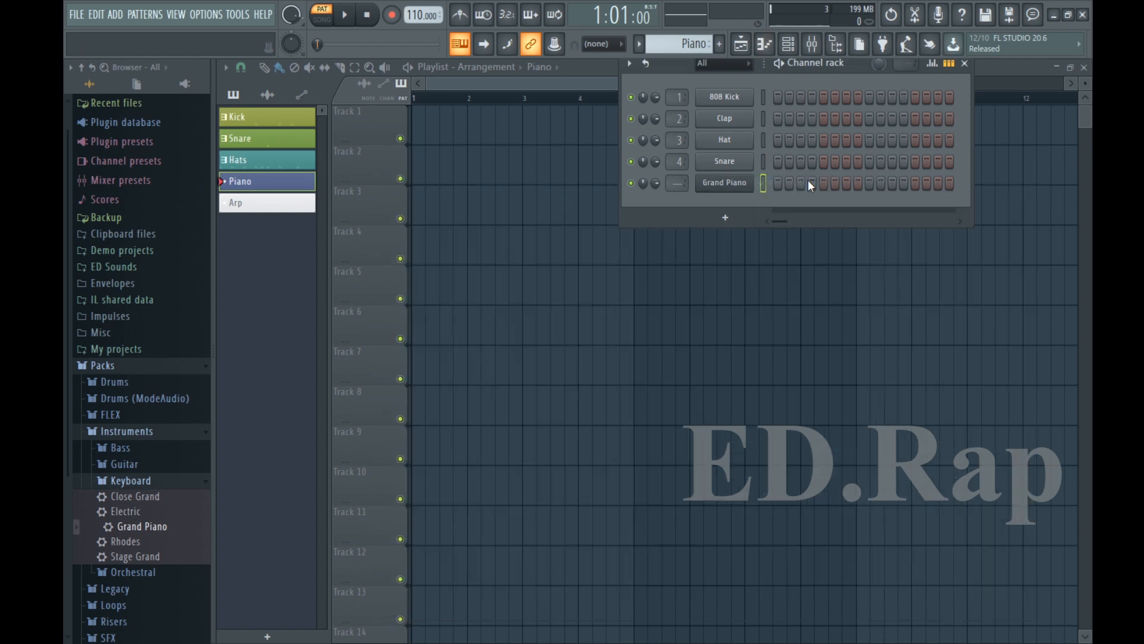
{"action": "right_click", "coordinate": [725, 187]}
{"action": "left_click", "coordinate": [781, 185]}
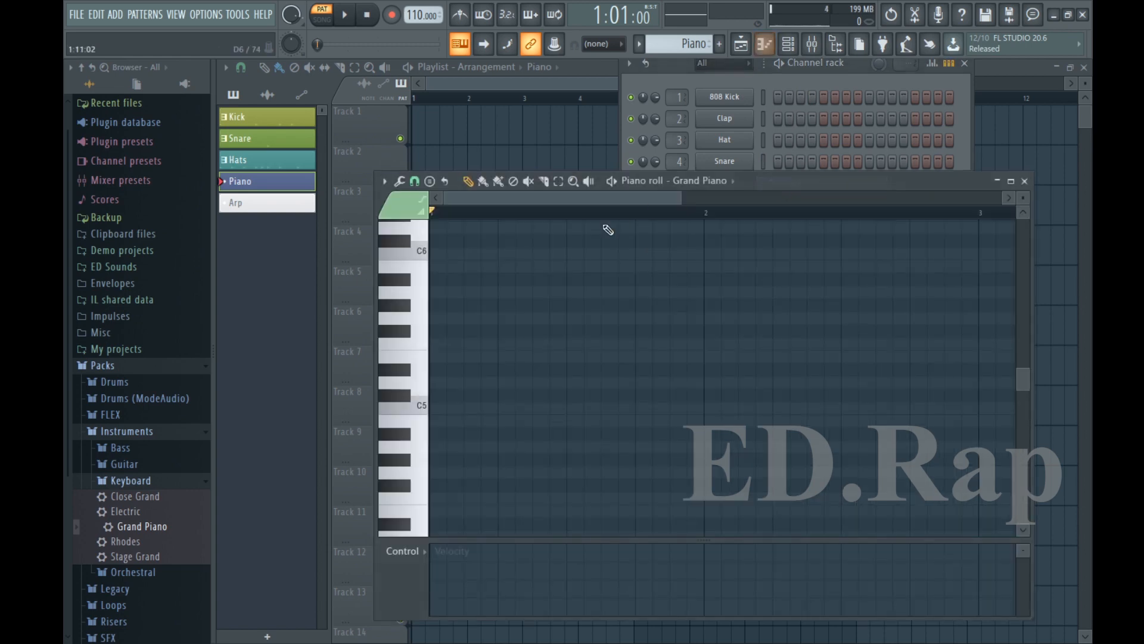
- Draw an A4, C5 and E5 chord half a bar long in bar 1 and repeat it in the bar's second half
{"action": "left_click", "coordinate": [440, 450]}
{"action": "left_click_drag", "start_coordinate": [463, 450], "coordinate": [567, 451]}
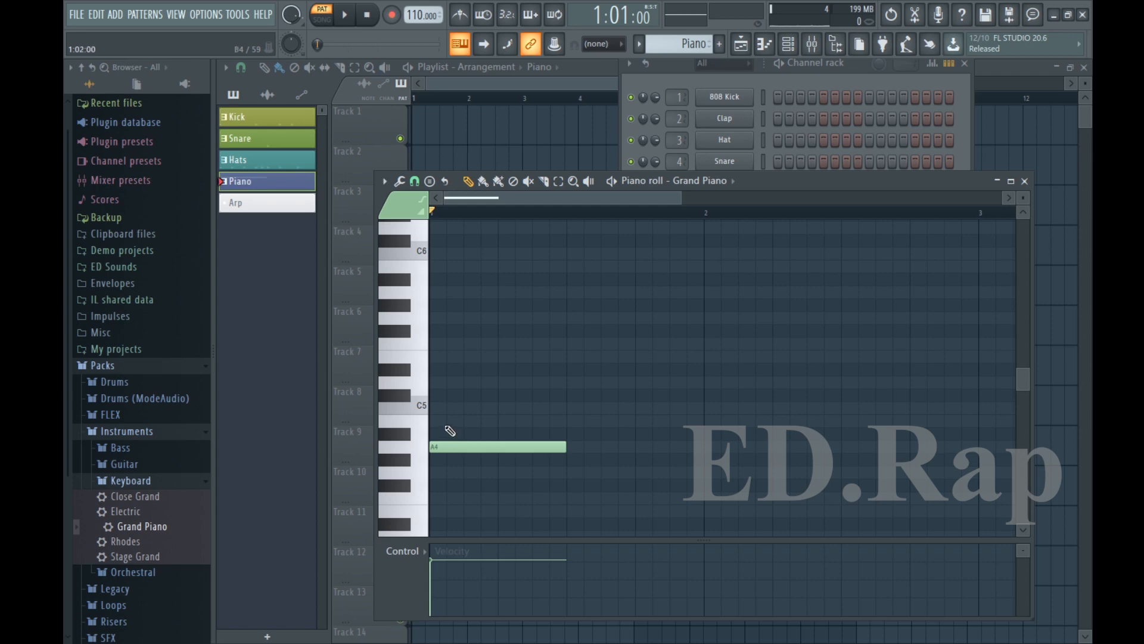
{"action": "left_click", "coordinate": [435, 411]}
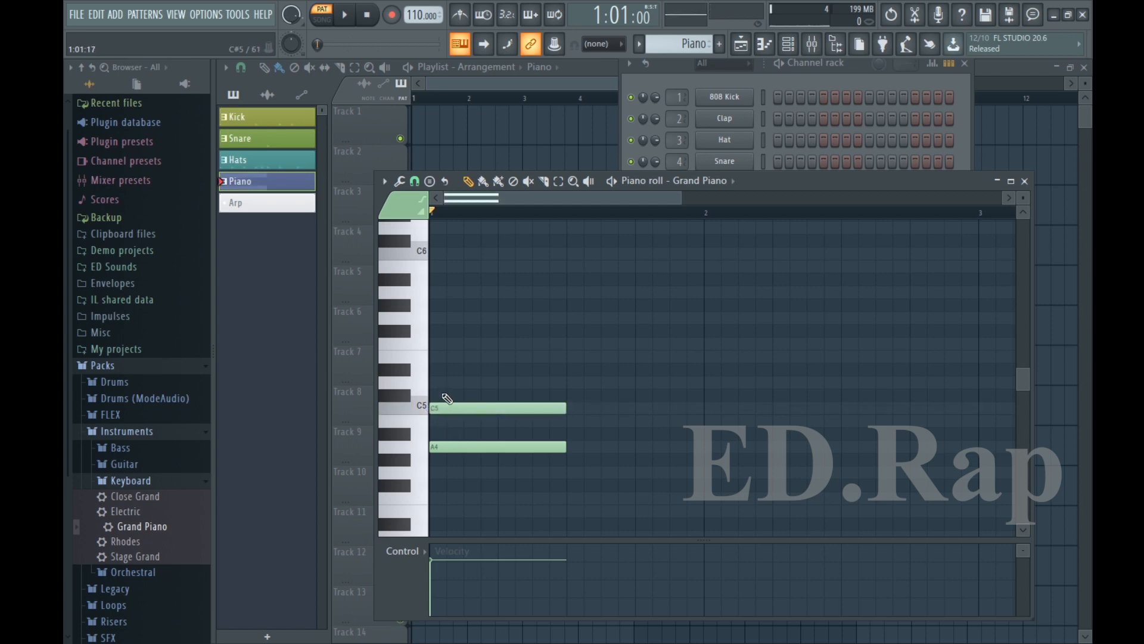
{"action": "left_click", "coordinate": [437, 357]}
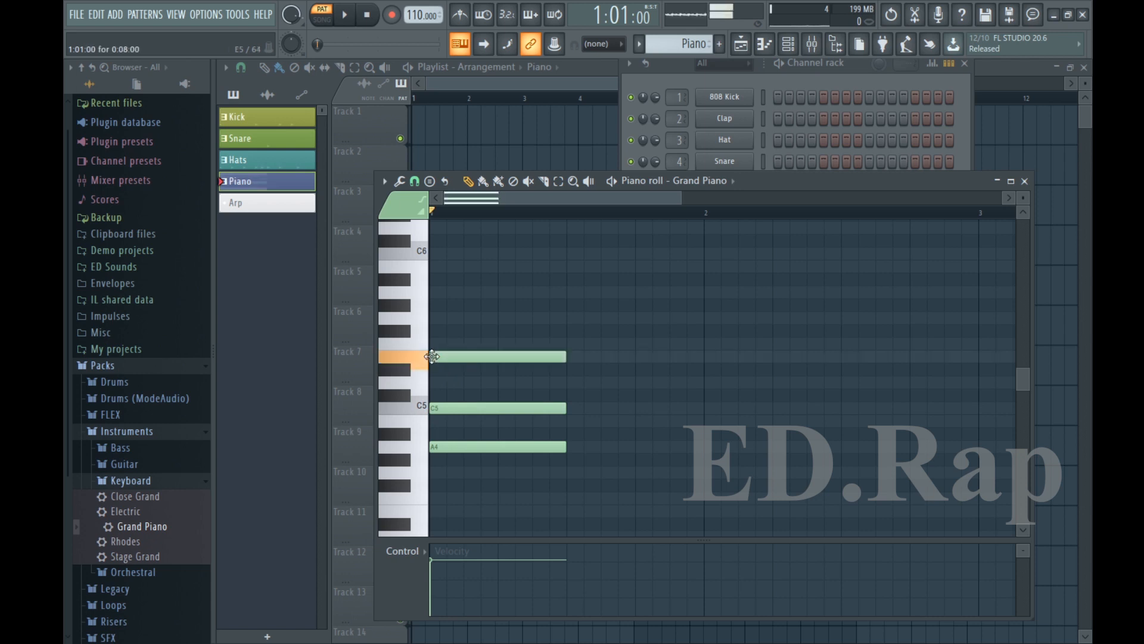
{"action": "left_click", "coordinate": [575, 448]}
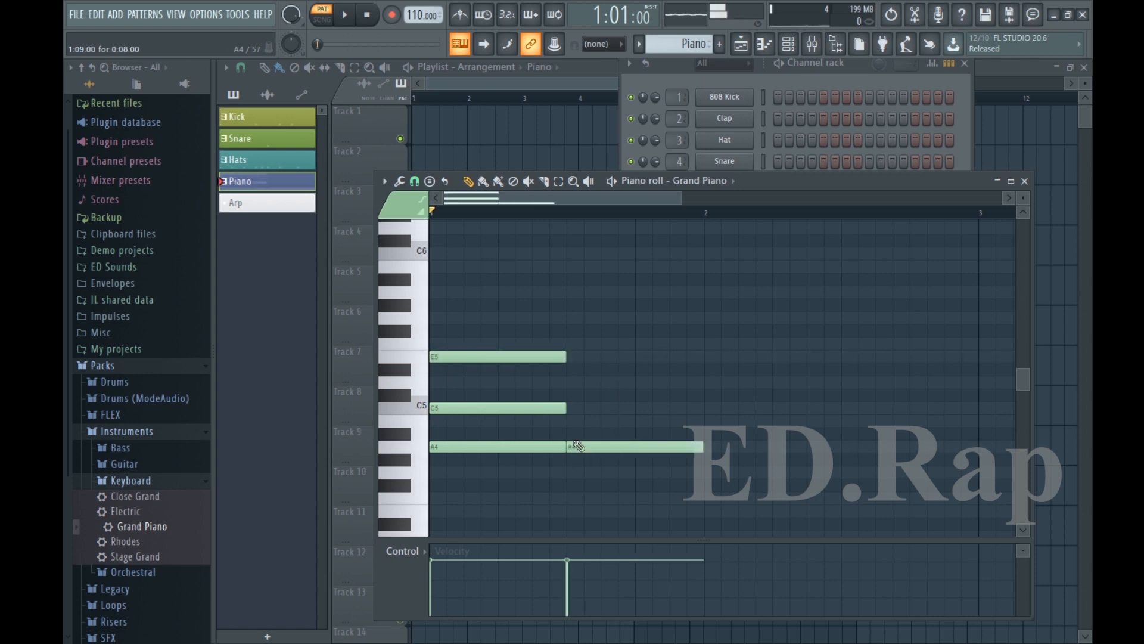
{"action": "left_click", "coordinate": [571, 409]}
{"action": "left_click", "coordinate": [569, 357]}
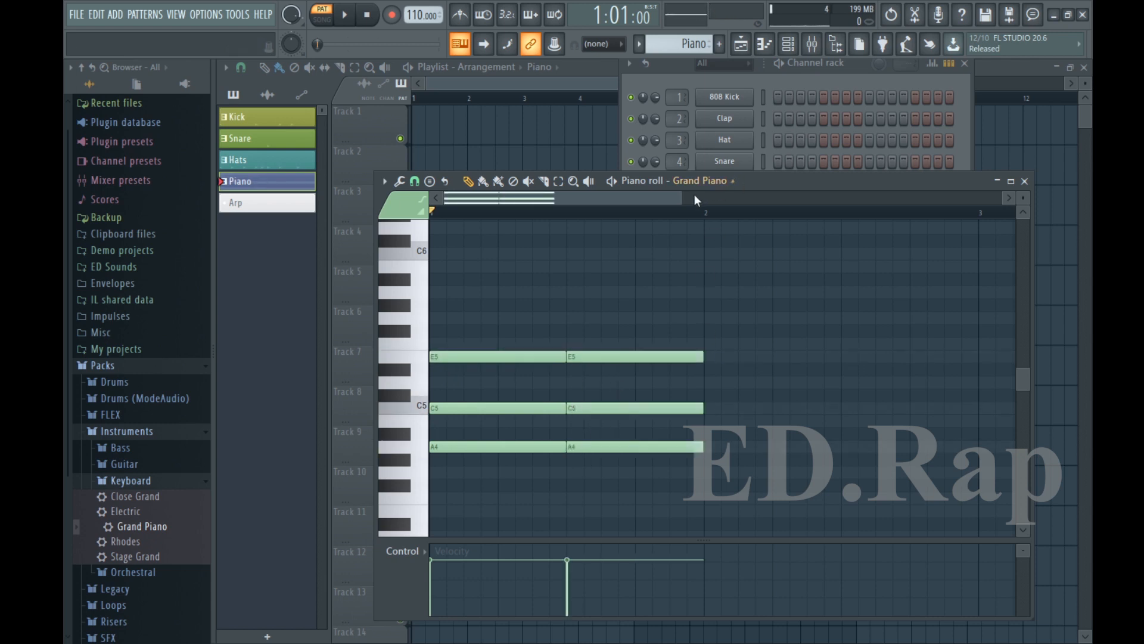
- Add a G4, B4 and D5 chord half a bar long in bar 2 and repeat it in the bar's second half
{"action": "left_click_drag", "start_coordinate": [681, 197], "coordinate": [872, 214]}
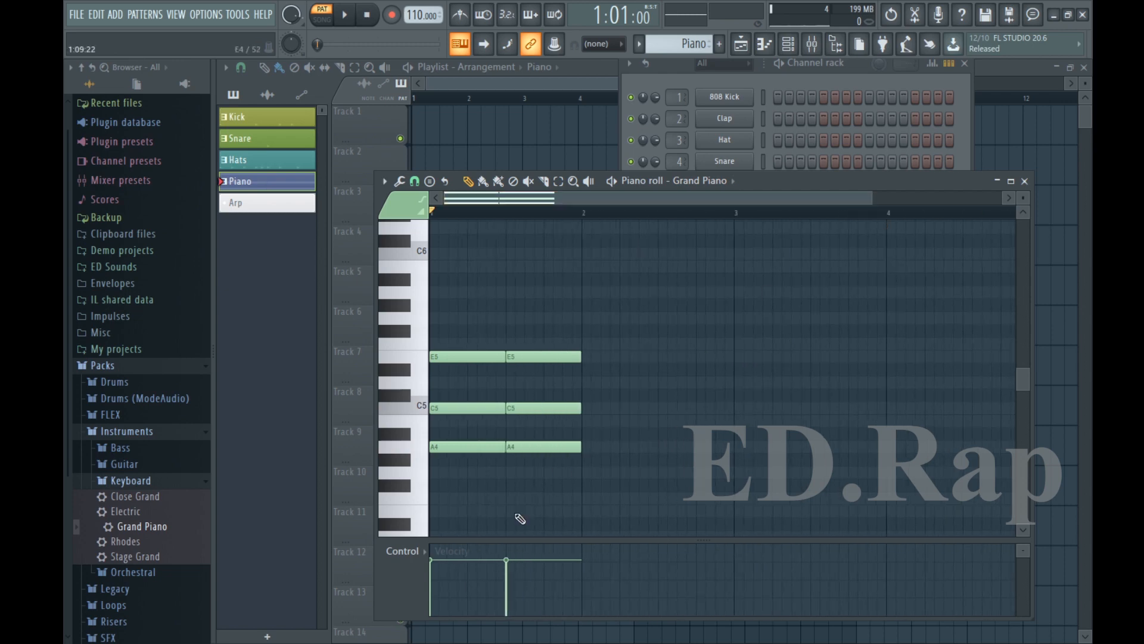
{"action": "left_click", "coordinate": [585, 473]}
{"action": "left_click", "coordinate": [585, 421]}
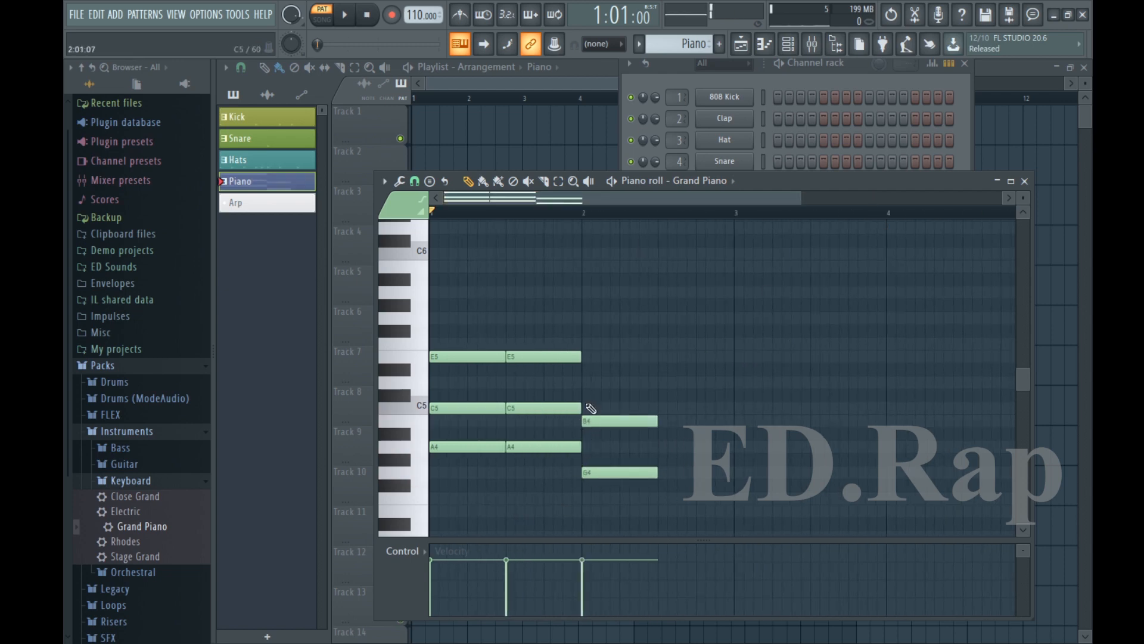
{"action": "left_click", "coordinate": [584, 383]}
{"action": "left_click", "coordinate": [662, 473]}
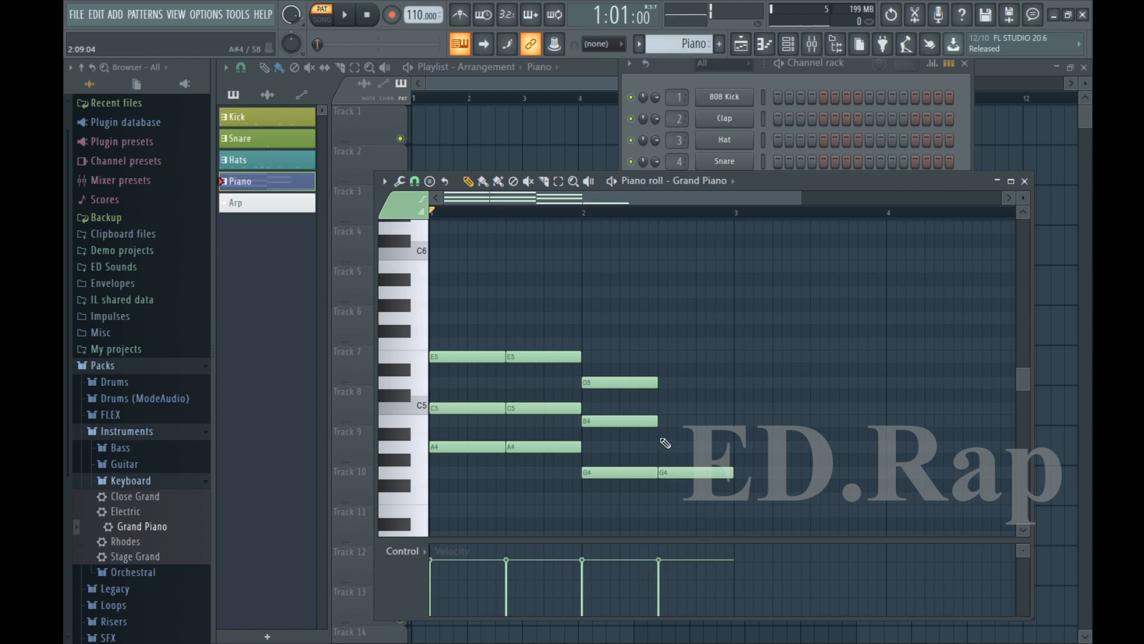
{"action": "left_click", "coordinate": [661, 422]}
{"action": "left_click", "coordinate": [666, 385]}
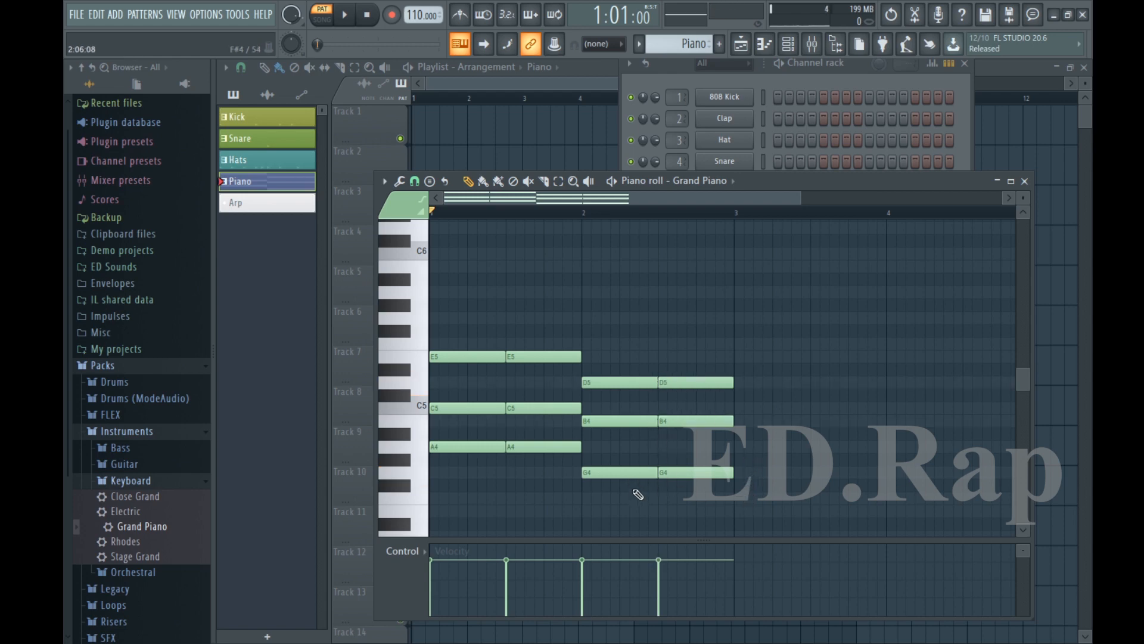
- Add an F4, A4 and C5 chord half a bar long at the start of bar 3
{"action": "scroll", "coordinate": [776, 475], "scroll_direction": "down", "scroll_amount": 3}
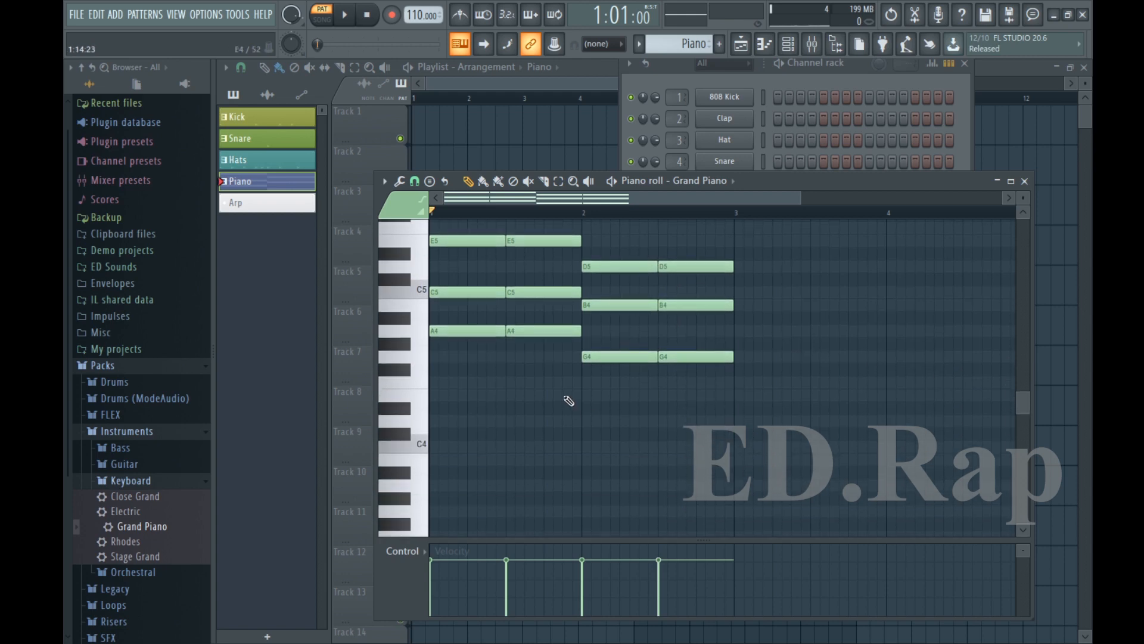
{"action": "left_click", "coordinate": [621, 363]}
{"action": "key", "text": "ctrl"}
{"action": "key", "text": "ctrl"}
{"action": "key", "text": "ctrl"}
{"action": "key", "text": "ctrl"}
{"action": "left_click", "coordinate": [739, 384]}
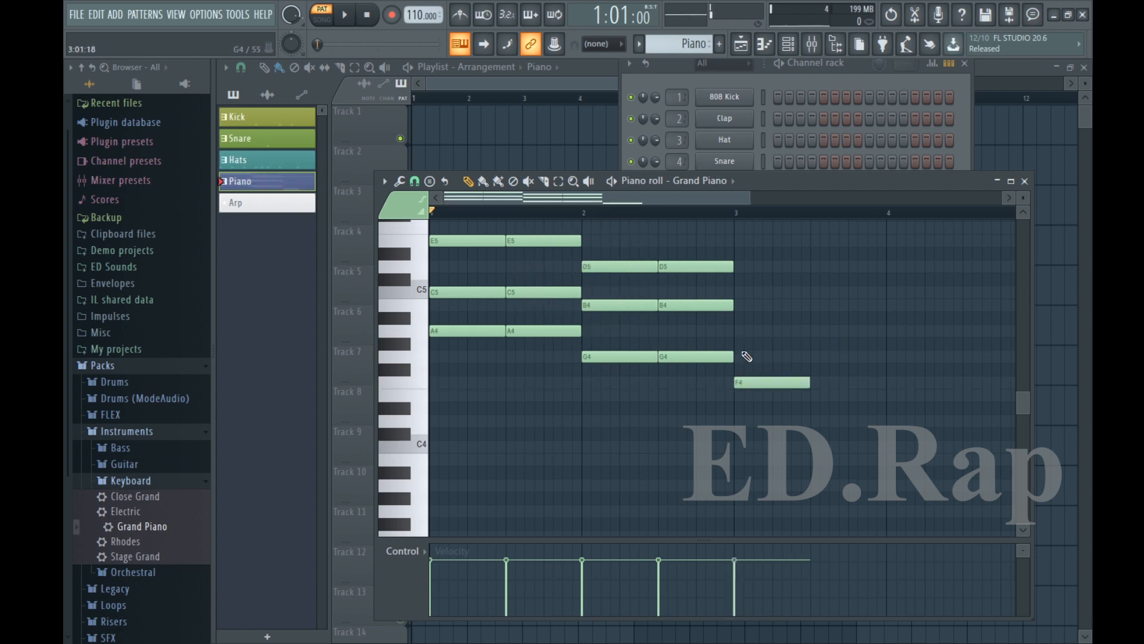
{"action": "left_click", "coordinate": [739, 332]}
{"action": "left_click", "coordinate": [739, 292]}
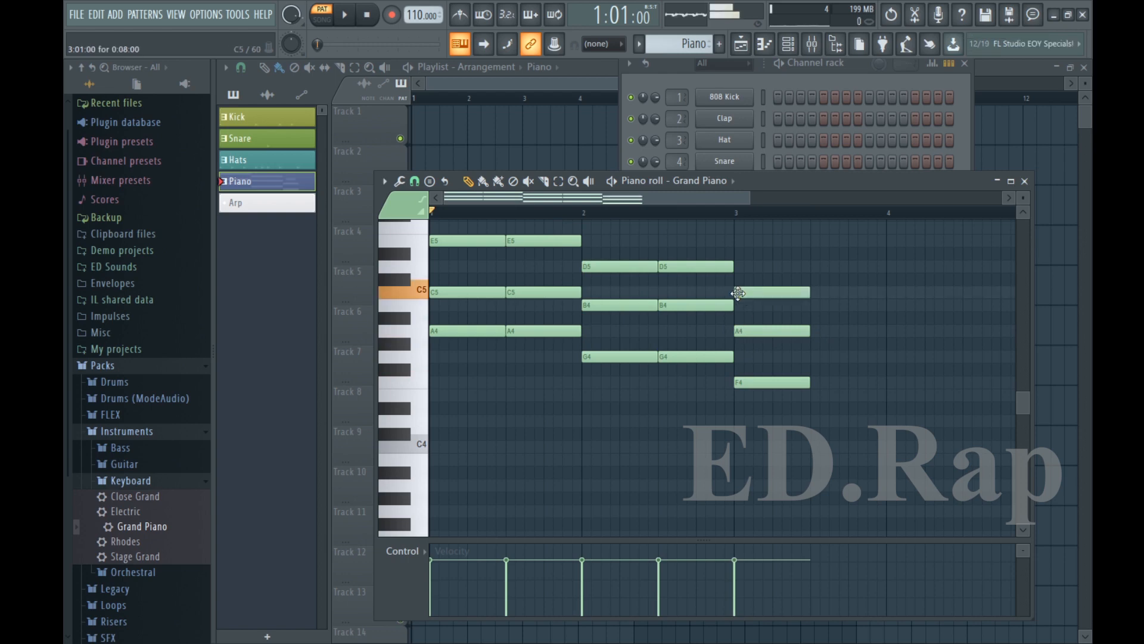
- Repeat the F4, A4 and C5 chord in the second half of bar 3
{"action": "left_click", "coordinate": [819, 384]}
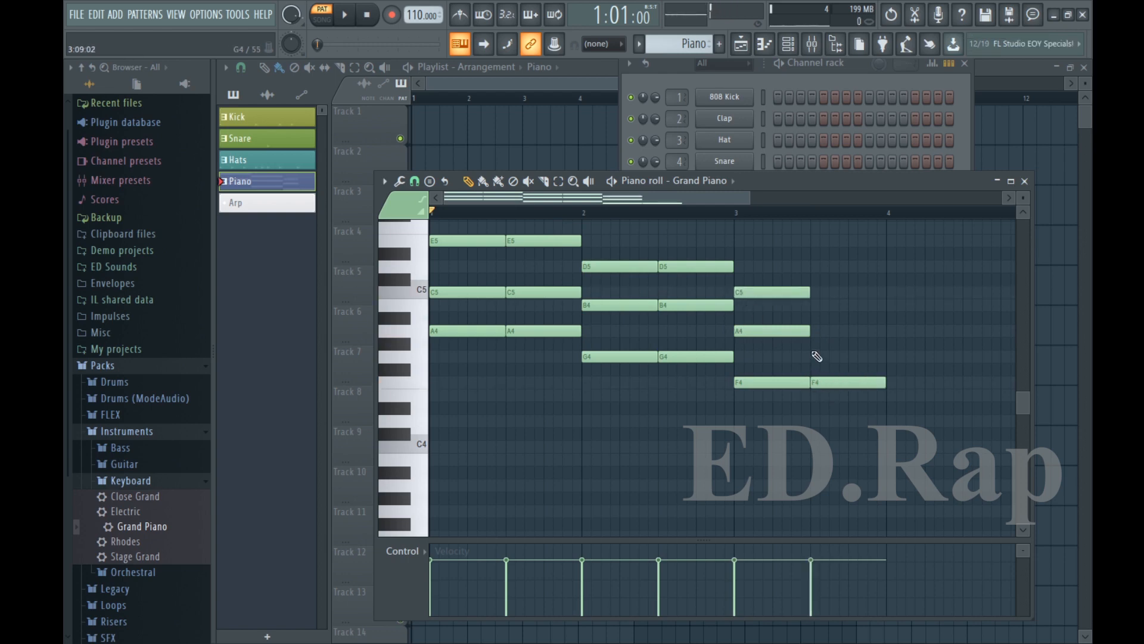
{"action": "left_click", "coordinate": [814, 331]}
{"action": "left_click", "coordinate": [814, 292]}
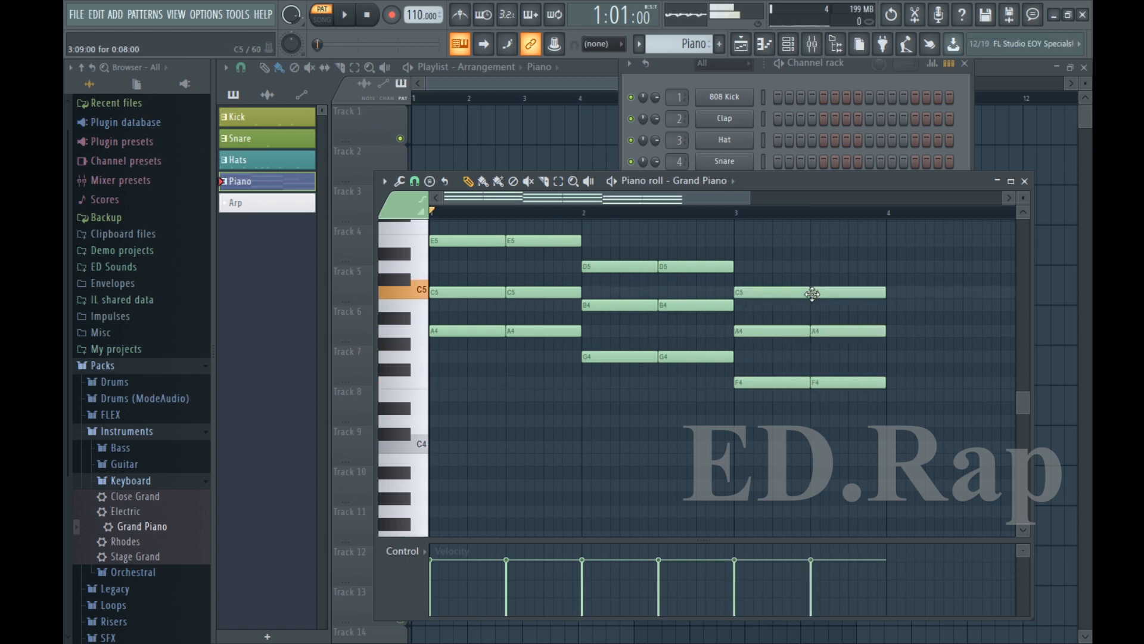
- Add a G4, B4 and D5 chord half a bar long in bar 4 and repeat it in the bar's second half
{"action": "left_click", "coordinate": [891, 357]}
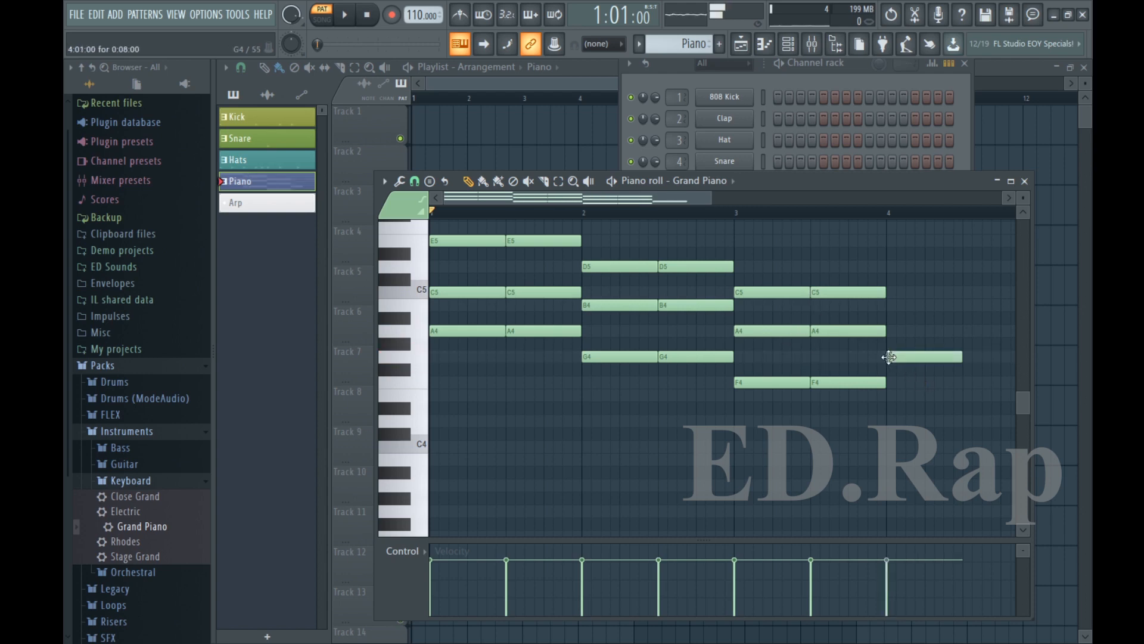
{"action": "left_click", "coordinate": [891, 306]}
{"action": "left_click", "coordinate": [892, 266]}
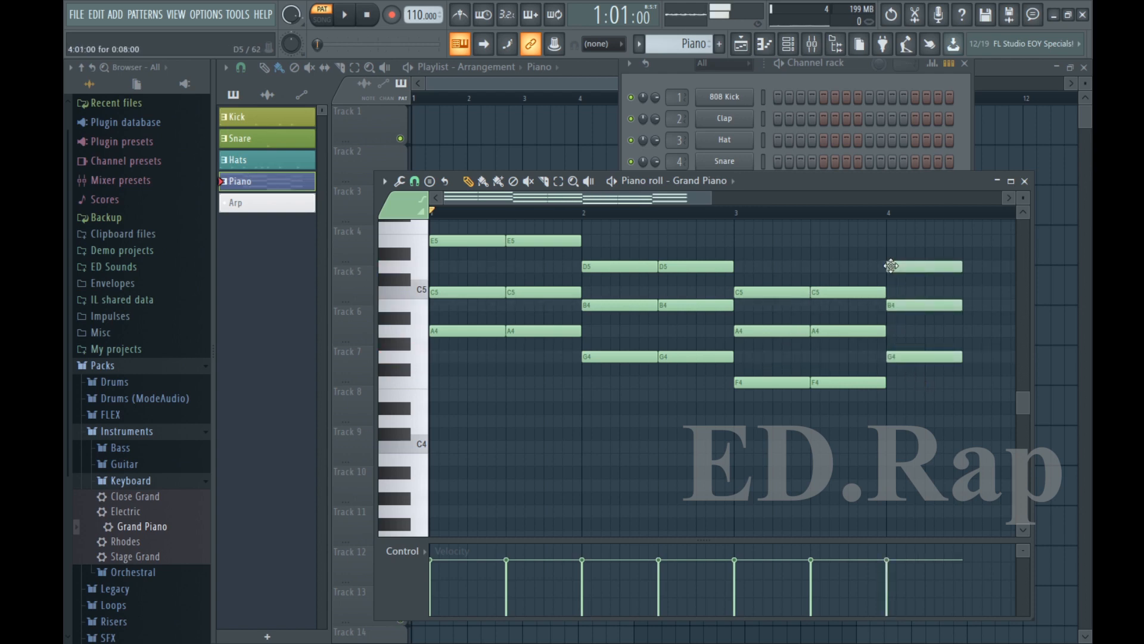
{"action": "left_click", "coordinate": [966, 357]}
{"action": "left_click", "coordinate": [967, 305]}
{"action": "left_click", "coordinate": [966, 266]}
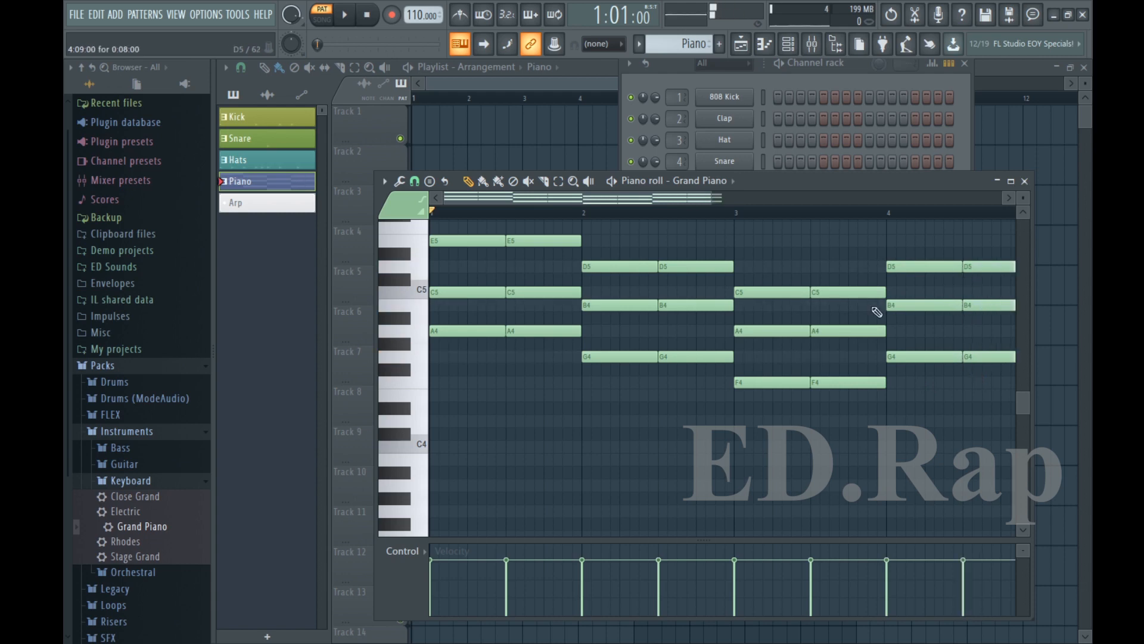
- Add two half-bar bass notes under each chord bar: A3 in bar 1, G3 in bar 2, F3 in bar 3 and G3 in bar 4
{"action": "left_click", "coordinate": [436, 486]}
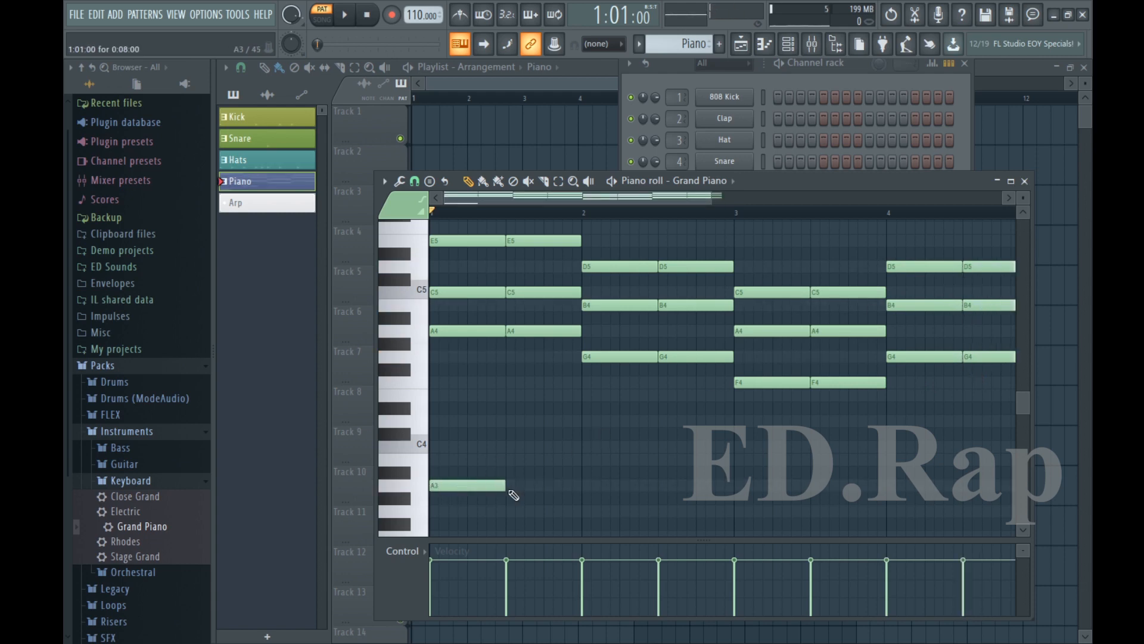
{"action": "left_click", "coordinate": [510, 485]}
{"action": "left_click", "coordinate": [591, 514]}
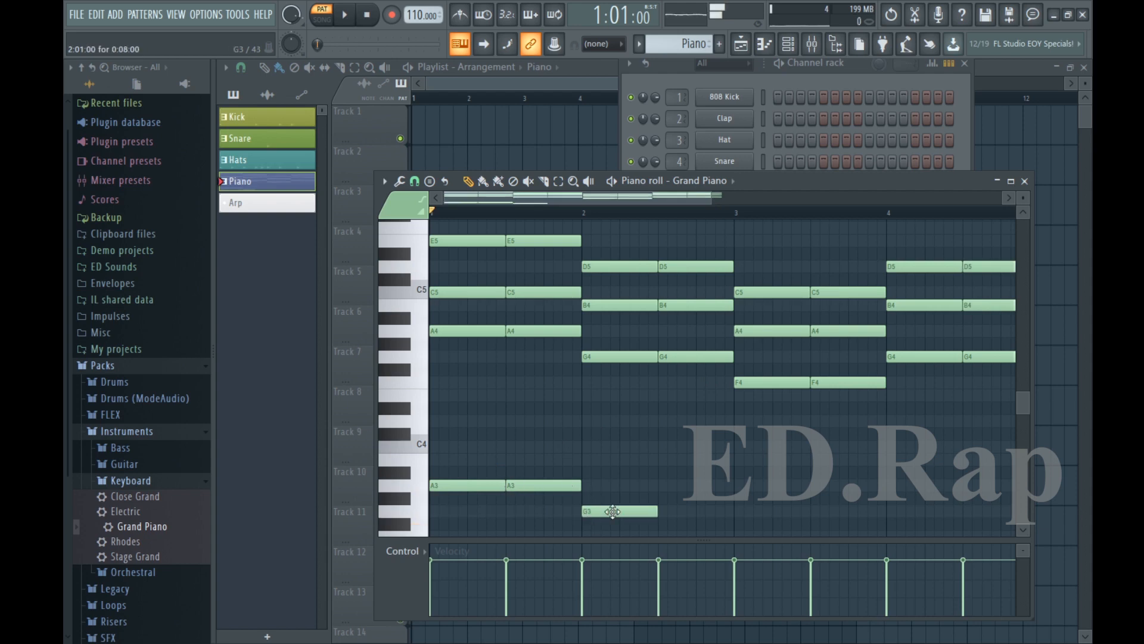
{"action": "left_click", "coordinate": [663, 513]}
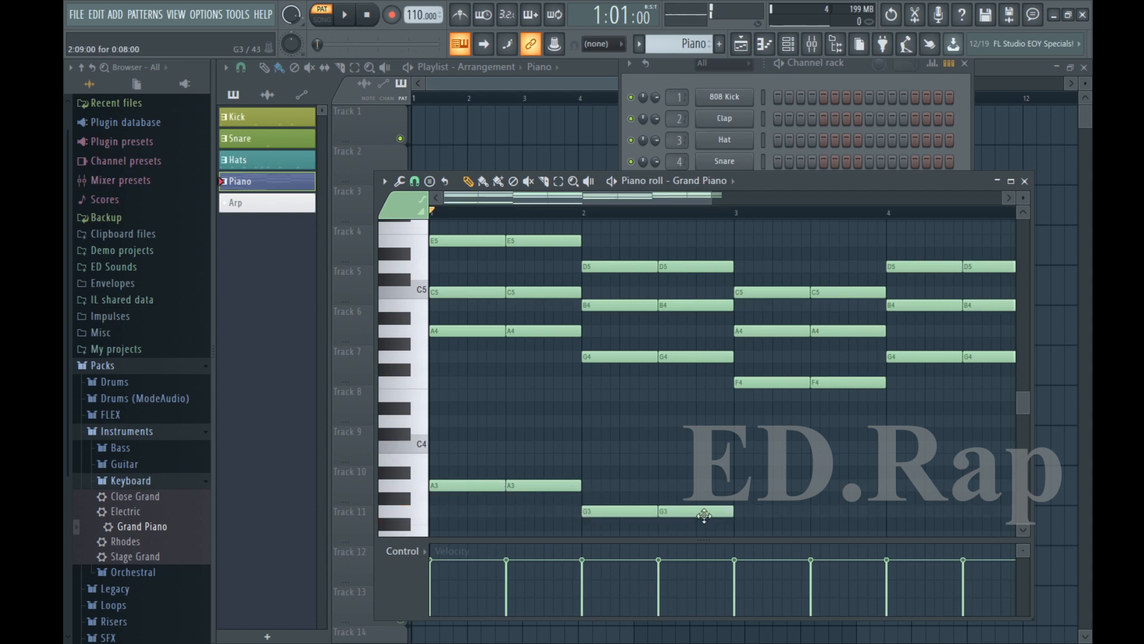
{"action": "left_click", "coordinate": [739, 533]}
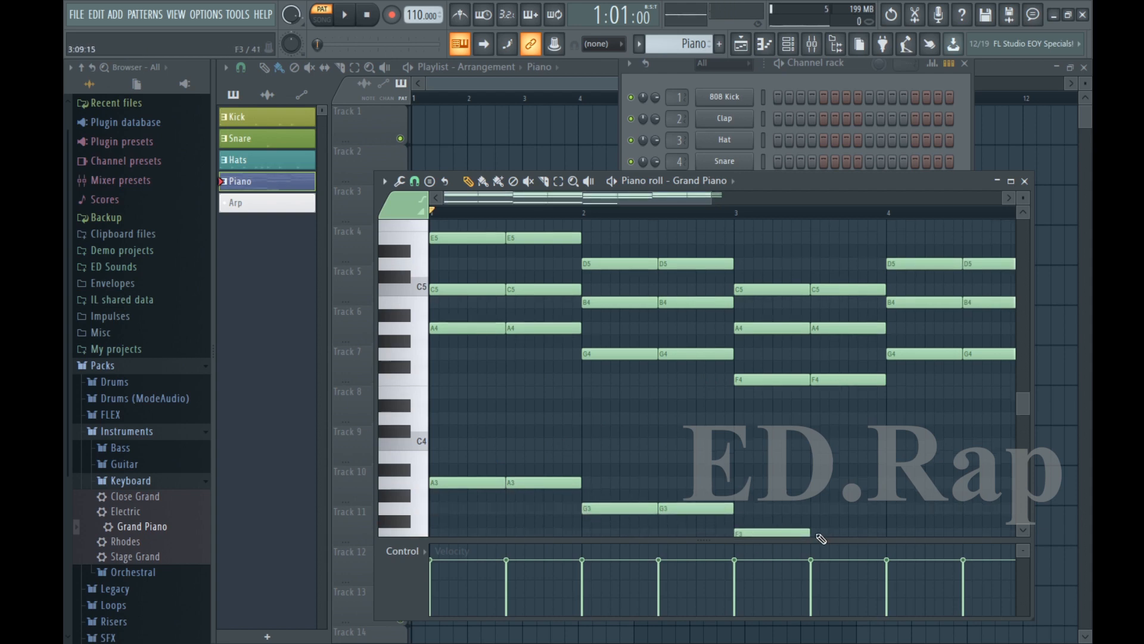
{"action": "left_click", "coordinate": [815, 532]}
{"action": "left_click", "coordinate": [888, 508]}
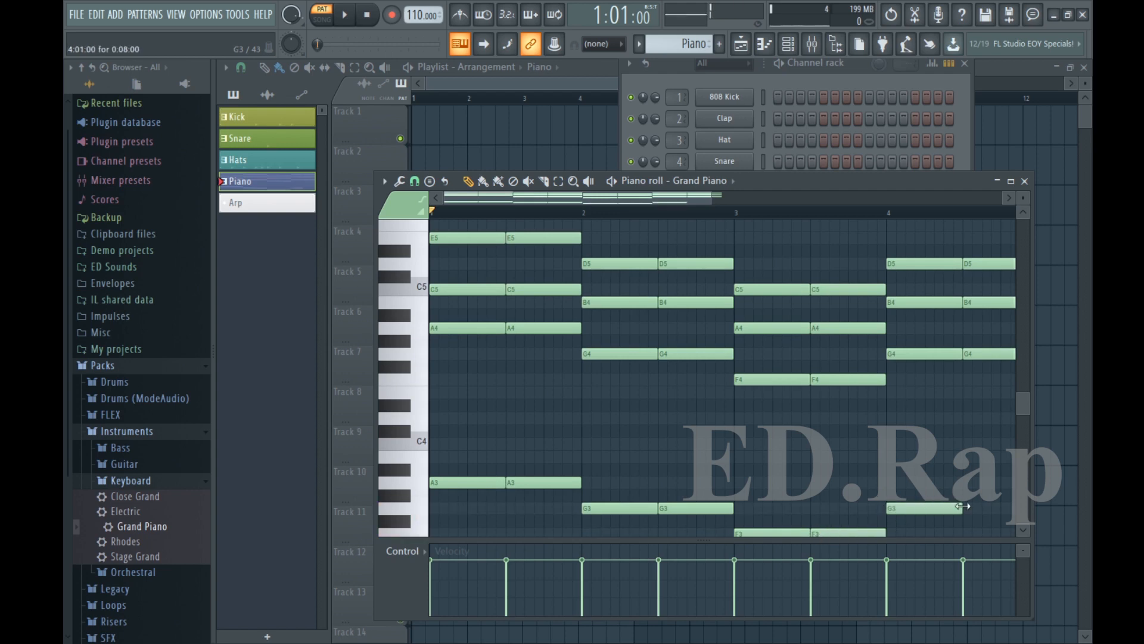
{"action": "left_click", "coordinate": [967, 508]}
- Try transposing the piano notes up and down by octaves, then clear the selection
{"action": "scroll", "coordinate": [1020, 410], "scroll_direction": "down", "scroll_amount": 3}
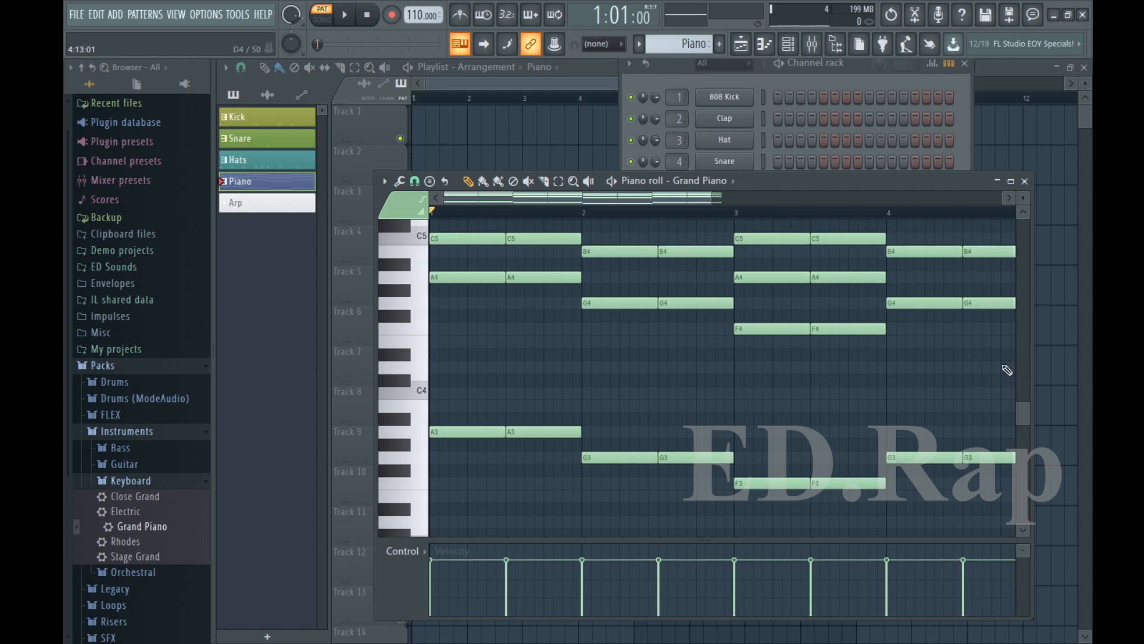
{"action": "key", "text": "ctrl+a"}
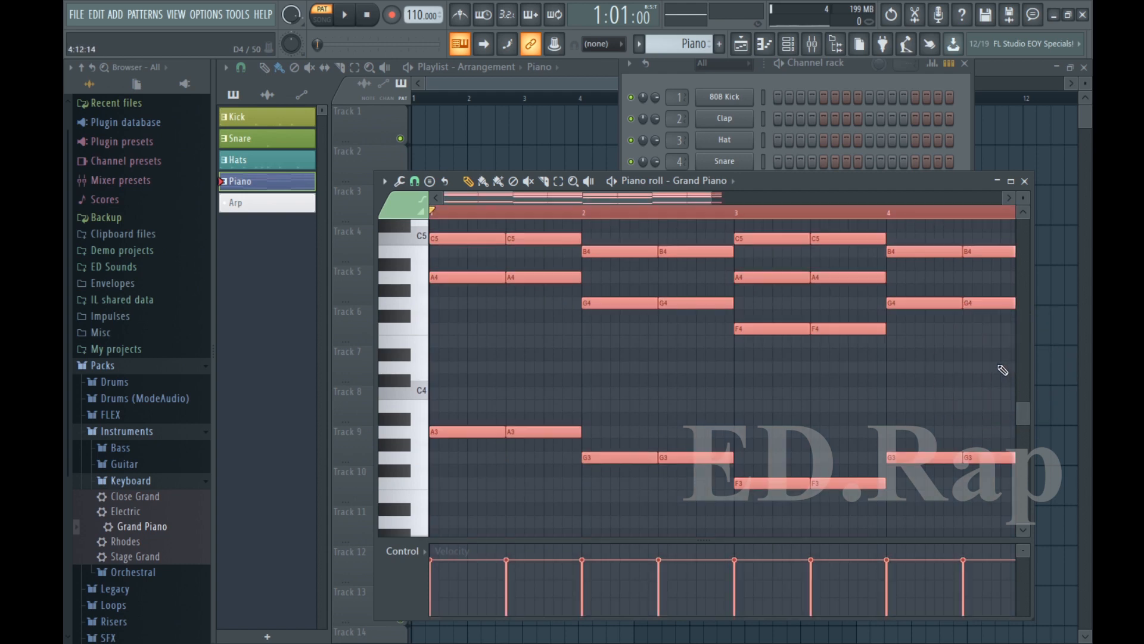
{"action": "left_click_drag", "start_coordinate": [999, 372], "coordinate": [438, 313]}
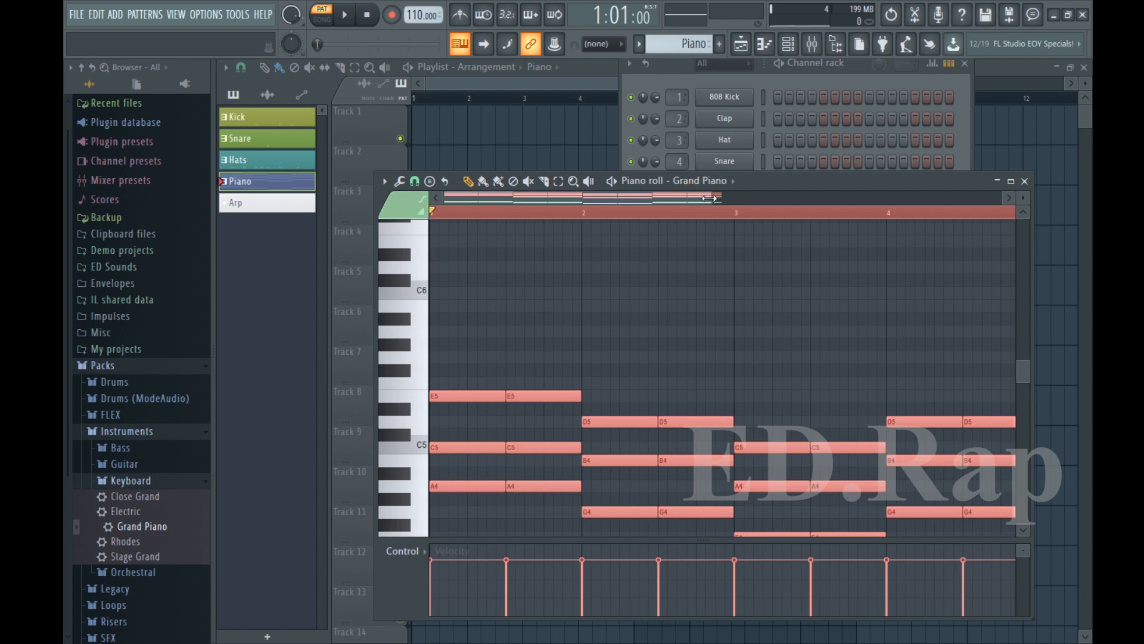
{"action": "left_click_drag", "start_coordinate": [709, 198], "coordinate": [820, 198]}
{"action": "left_click_drag", "start_coordinate": [1025, 371], "coordinate": [1026, 411]}
{"action": "key", "text": "ctrl+Up"}
{"action": "key", "text": "ctrl+Down"}
{"action": "key", "text": "ctrl+Down"}
{"action": "key", "text": "ctrl+Down"}
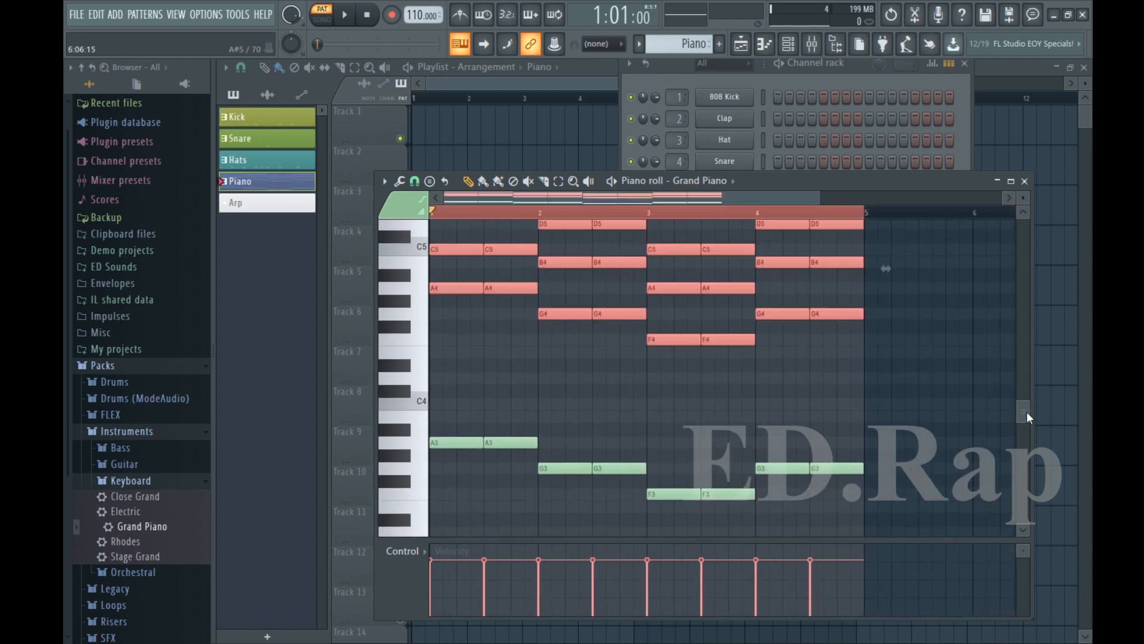
{"action": "key", "text": "ctrl+Up"}
{"action": "key", "text": "ctrl+Up"}
{"action": "key", "text": "ctrl+Down"}
{"action": "key", "text": "ctrl+Down"}
{"action": "key", "text": "ctrl+Up"}
{"action": "key", "text": "ctrl+Up"}
{"action": "left_click_drag", "start_coordinate": [544, 313], "coordinate": [492, 344]}
{"action": "key", "text": "ctrl+d"}
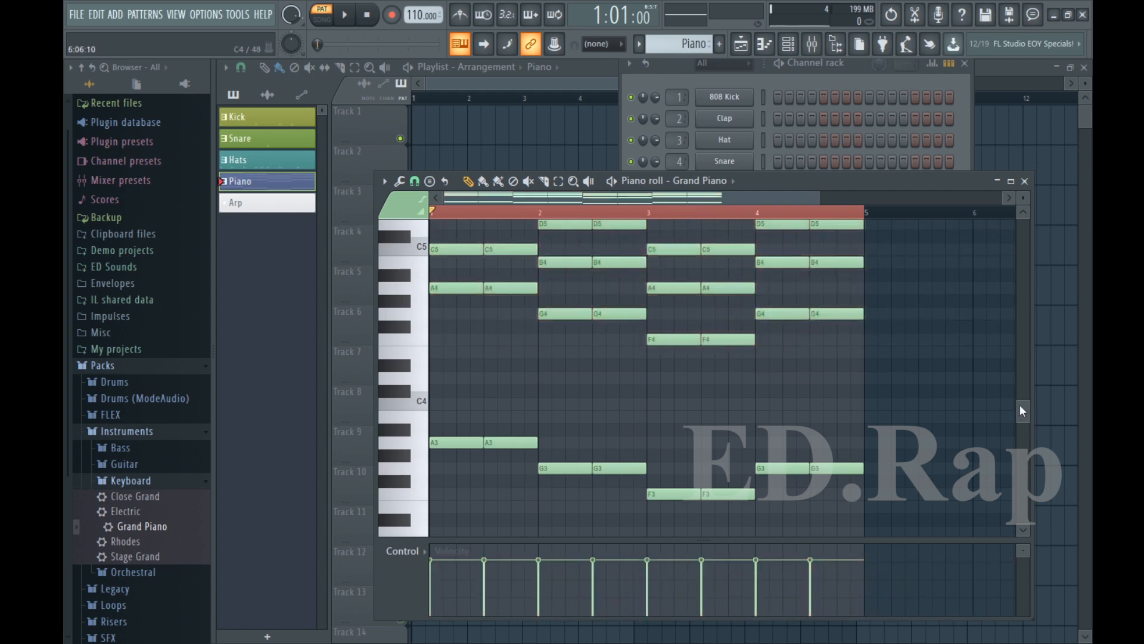
{"action": "mouse_move", "coordinate": [1028, 408]}
{"action": "left_mouse_down"}
{"action": "mouse_move", "coordinate": [1020, 394]}
{"action": "mouse_move", "coordinate": [1020, 410]}
{"action": "left_mouse_up"}
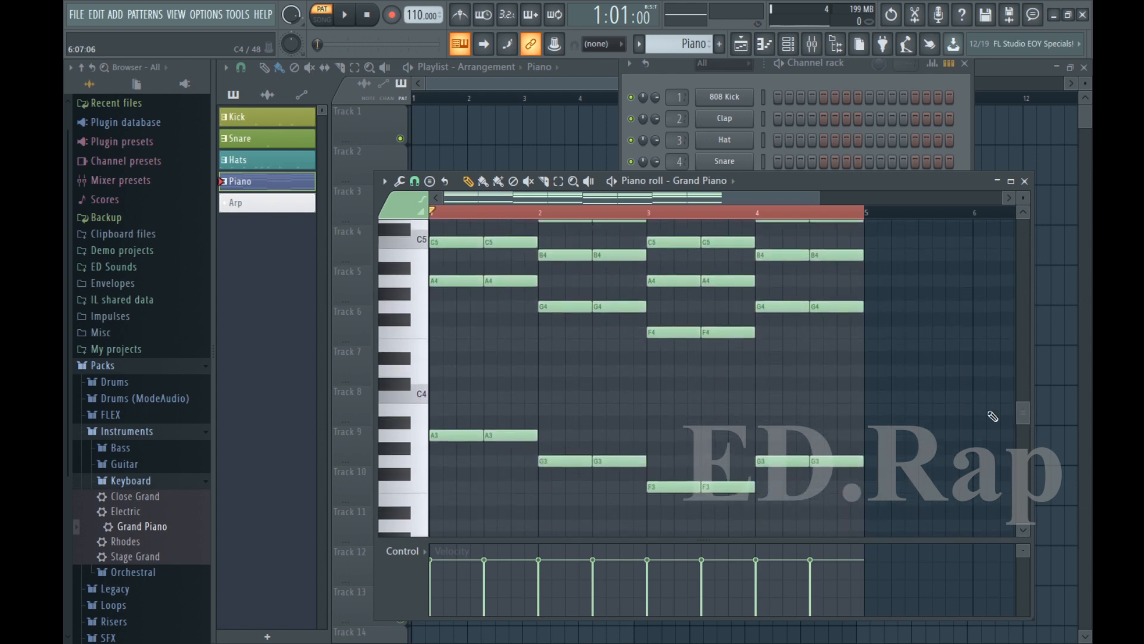
{"action": "double_click", "coordinate": [459, 437]}
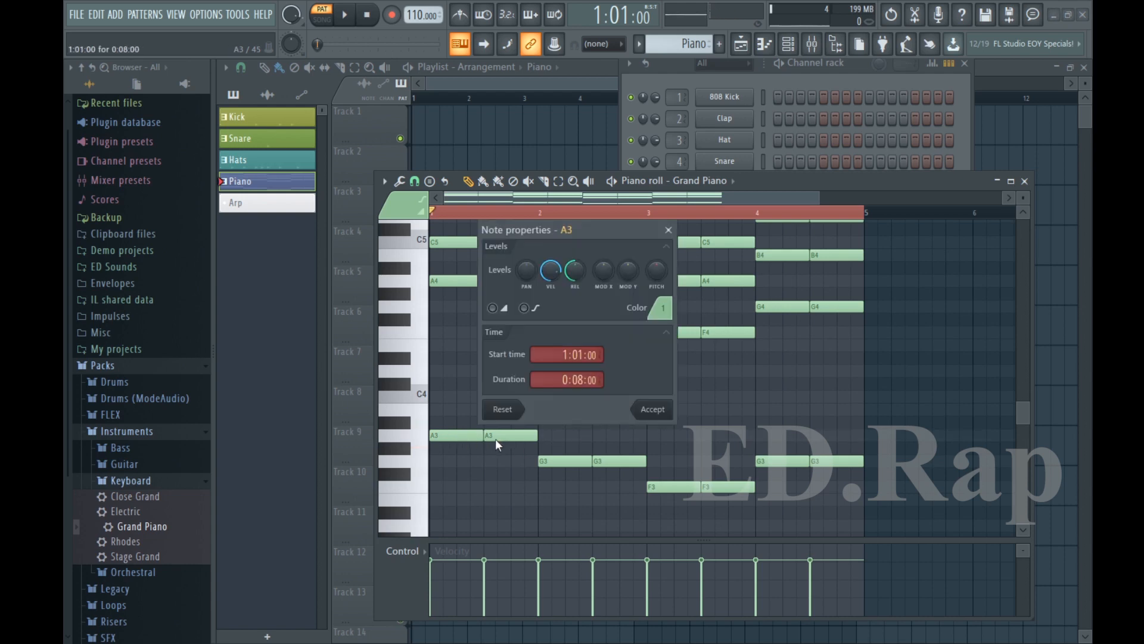
{"action": "key", "text": "Escape"}
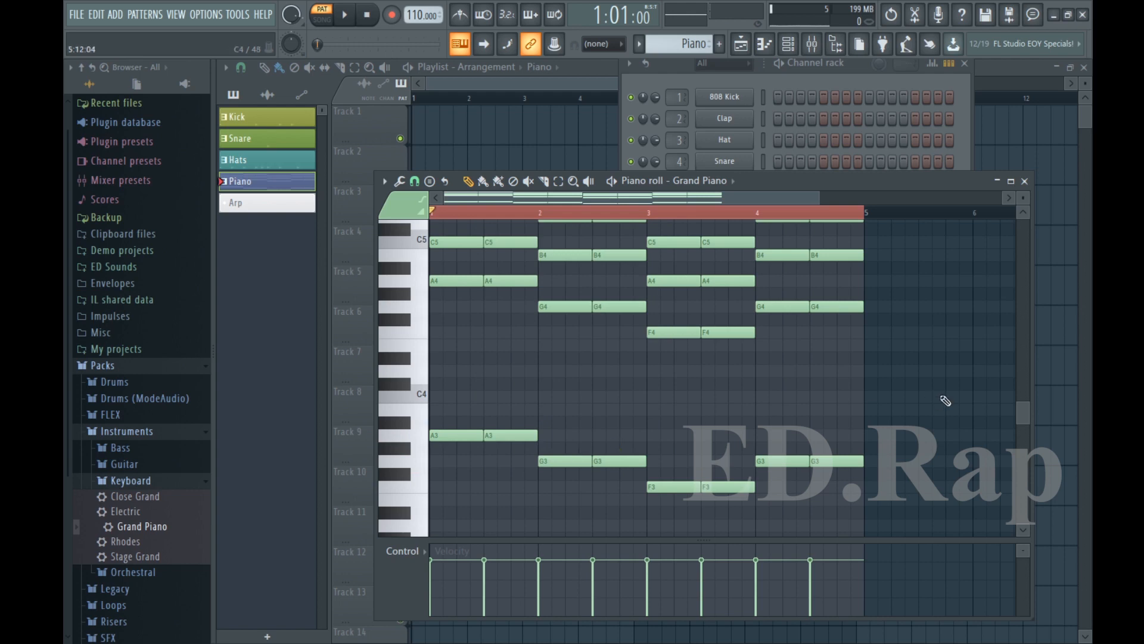
- Copy all the upper chord notes in bars 1 to 4 without the bass notes, and close the piano roll
{"action": "left_click_drag", "start_coordinate": [1022, 422], "coordinate": [1021, 403]}
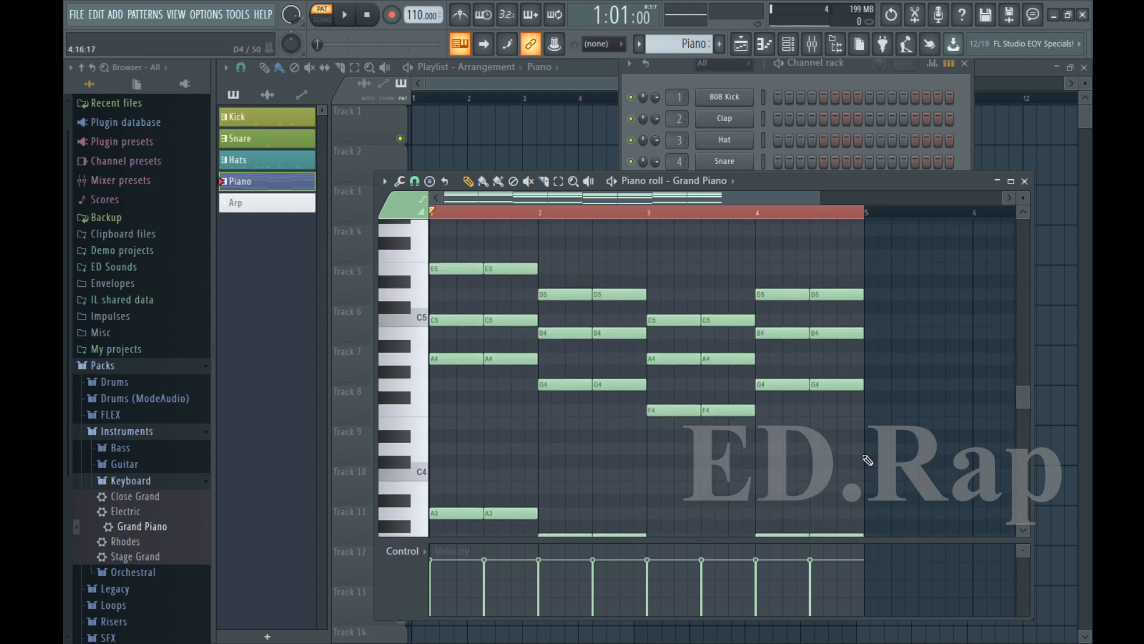
{"action": "left_click_drag", "start_coordinate": [767, 407], "coordinate": [407, 256]}
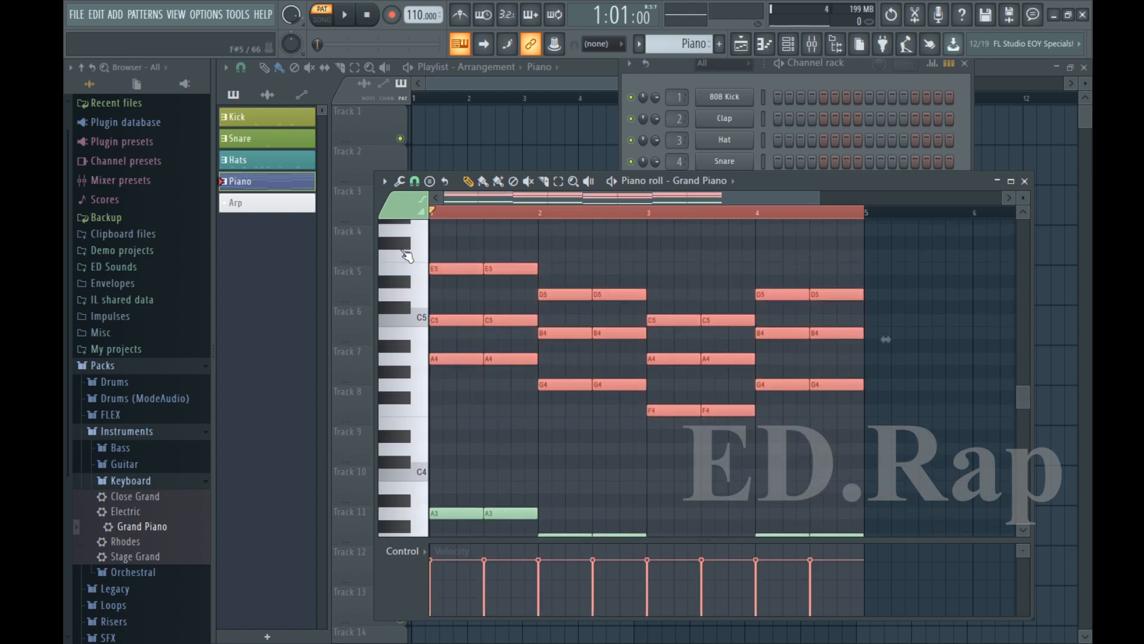
{"action": "left_click", "coordinate": [407, 256]}
{"action": "left_click", "coordinate": [1024, 181]}
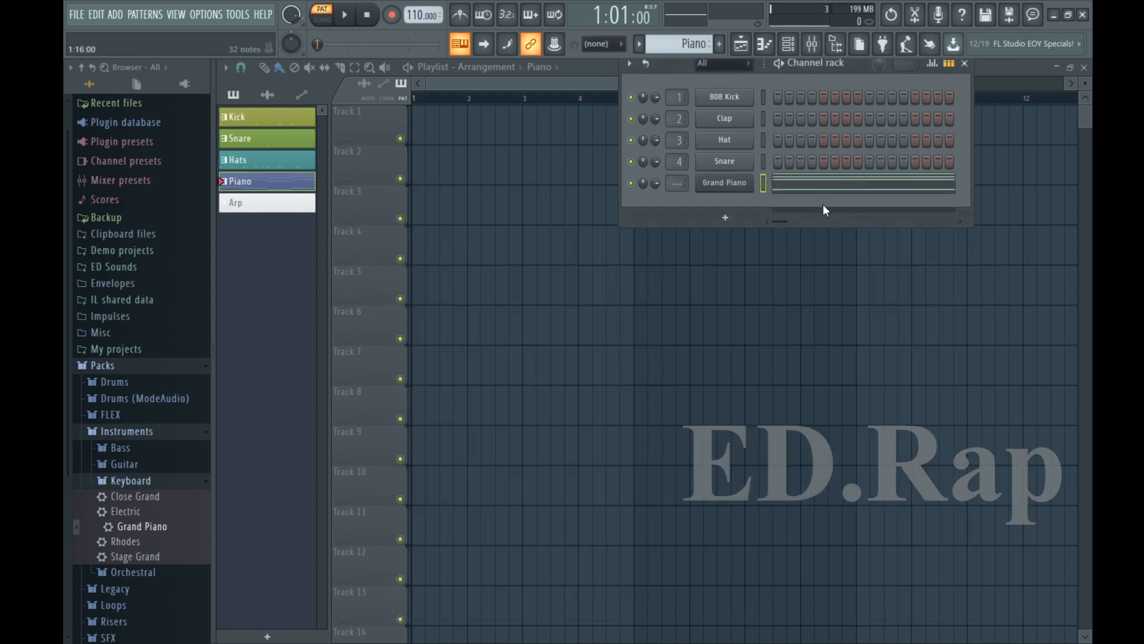
- Clone the Grand Piano channel and open the clone's piano roll
{"action": "right_click", "coordinate": [723, 184]}
{"action": "left_click", "coordinate": [793, 308]}
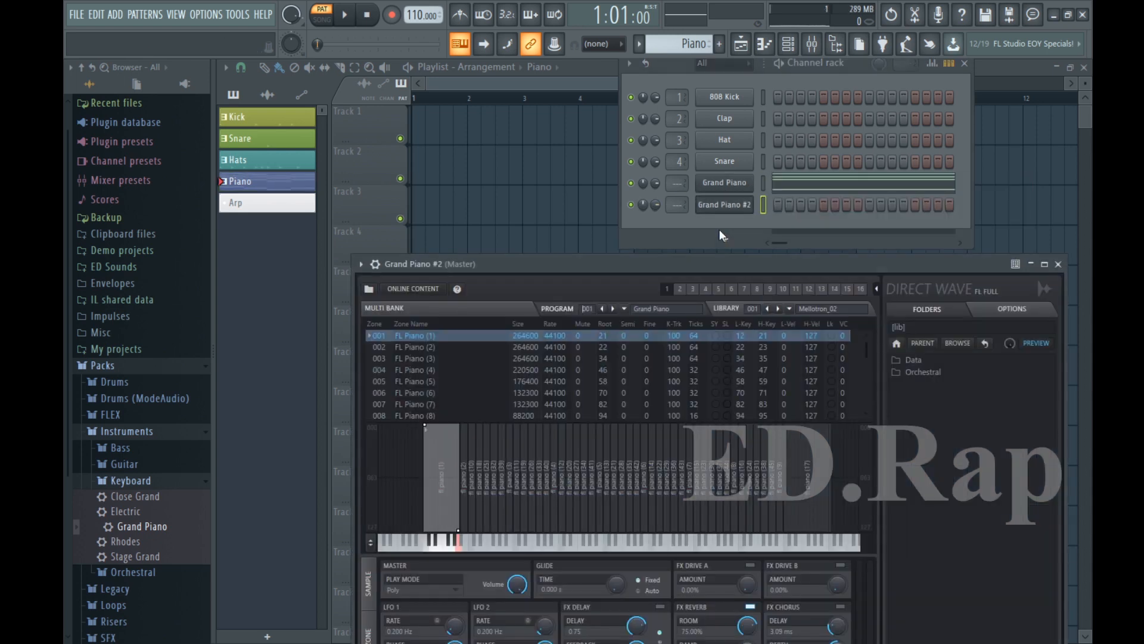
{"action": "right_click", "coordinate": [719, 206]}
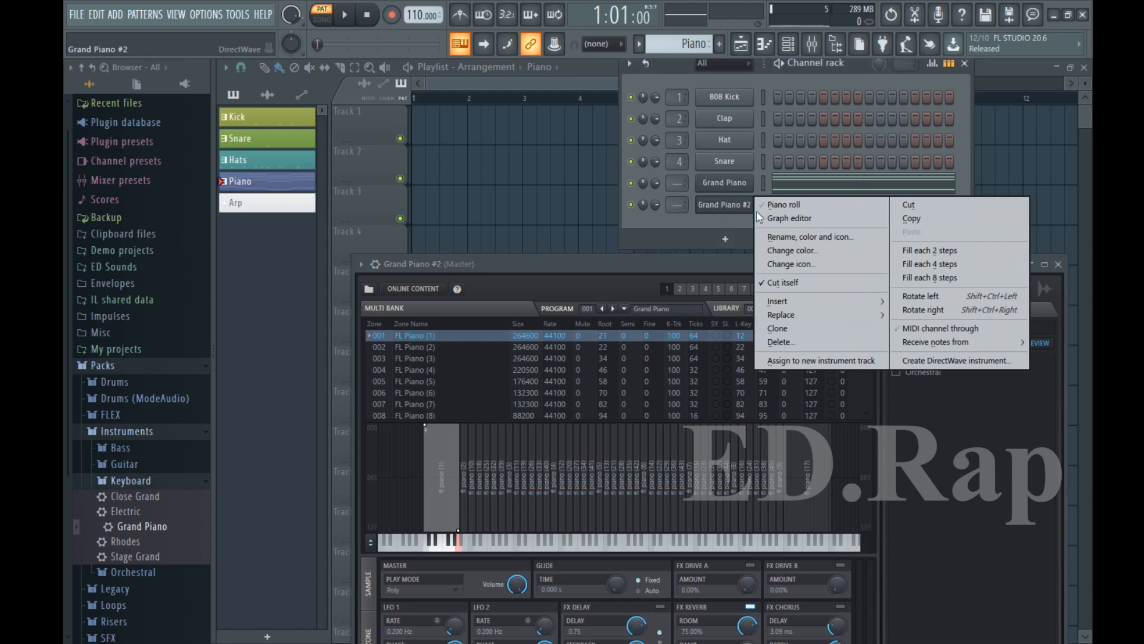
{"action": "left_click", "coordinate": [781, 204]}
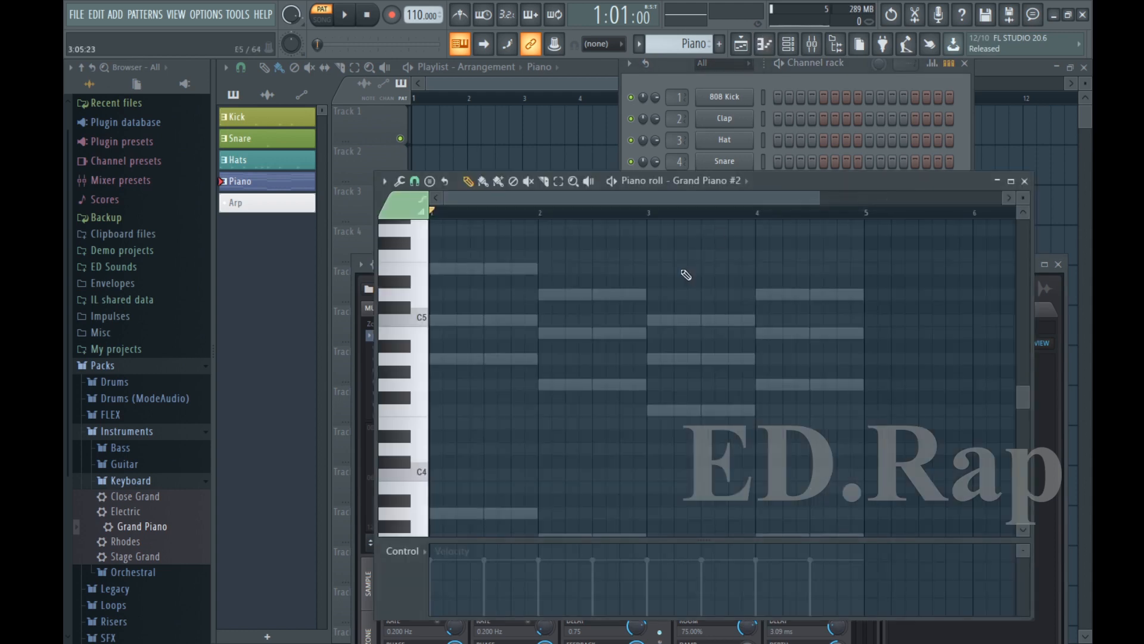
- Switch to the Arp pattern and paste the copied chords into the Grand Piano #2 piano roll
{"action": "scroll", "coordinate": [680, 44], "scroll_direction": "down", "scroll_amount": 1}
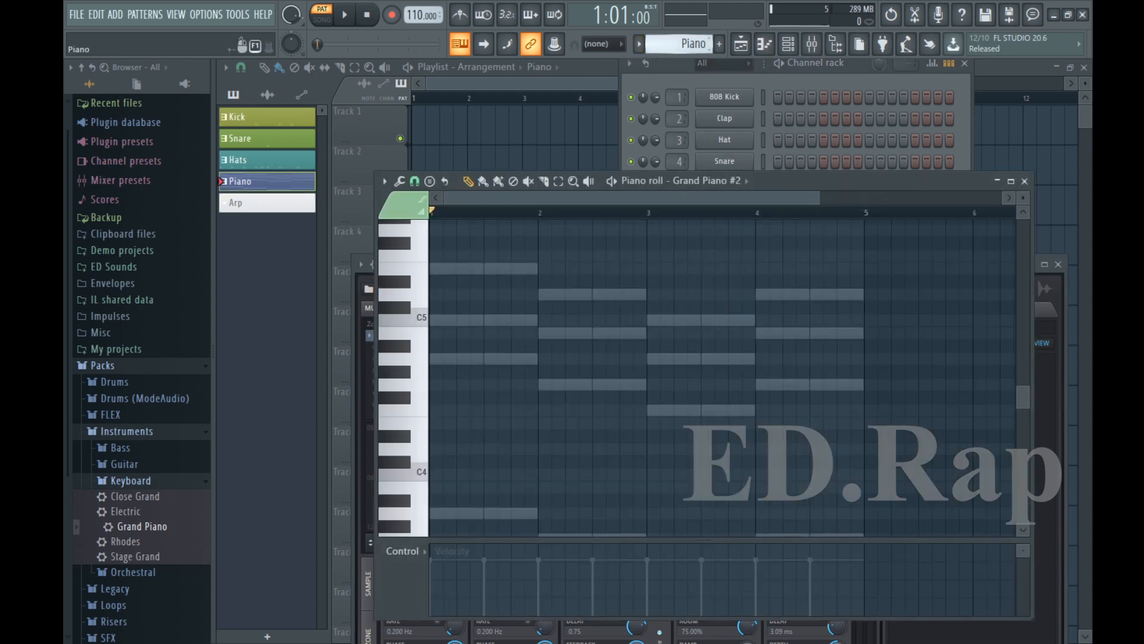
{"action": "key", "text": "ctrl+v"}
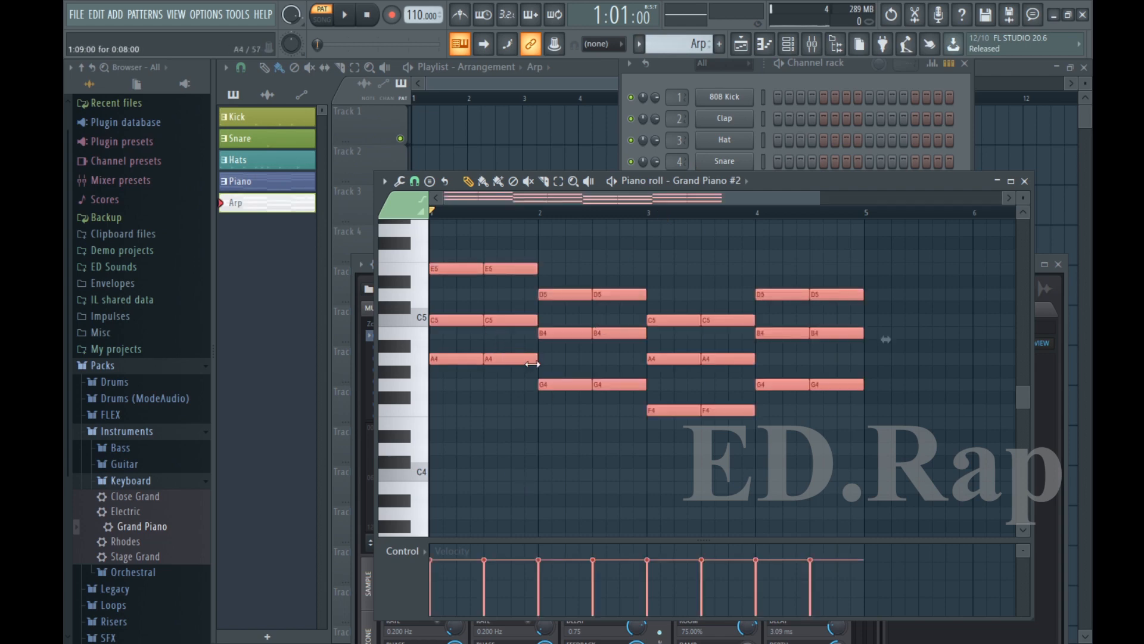
- Delete the repeated chord notes in the second half of bars 1 and 2
{"action": "right_click", "coordinate": [511, 358]}
{"action": "right_click", "coordinate": [508, 320]}
{"action": "right_click", "coordinate": [504, 268]}
{"action": "right_click", "coordinate": [621, 384]}
{"action": "right_click", "coordinate": [619, 332]}
{"action": "right_click", "coordinate": [618, 294]}
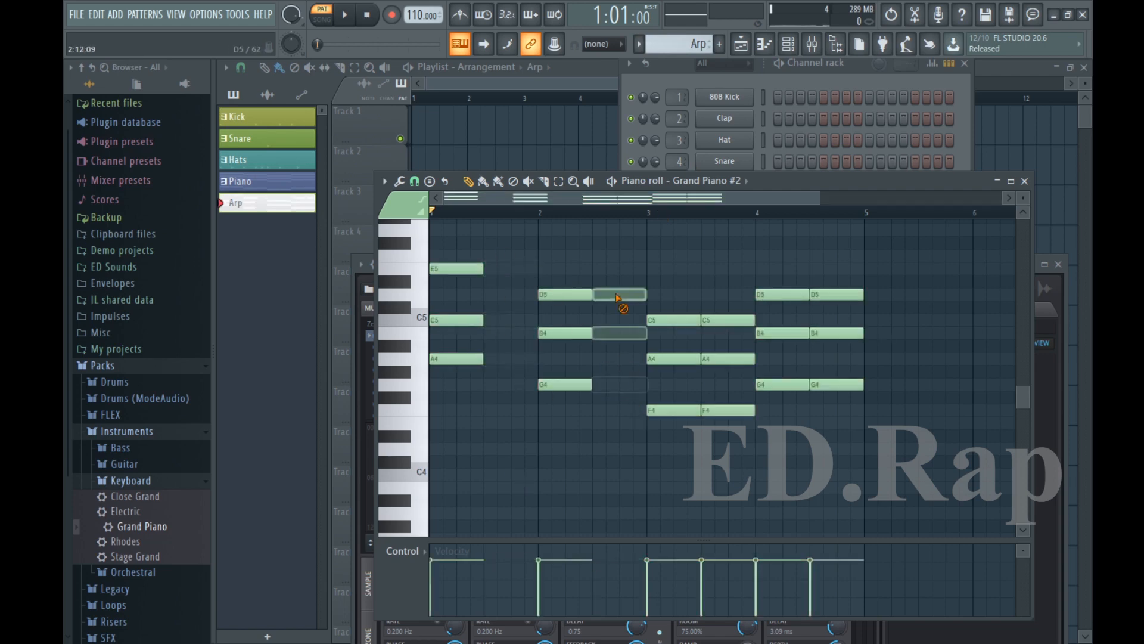
- Delete the repeated chord notes in the second half of bars 3 and 4, keeping F4, A4 and C5 at bar 3's start
{"action": "right_click", "coordinate": [728, 410]}
{"action": "right_click", "coordinate": [728, 359]}
{"action": "right_click", "coordinate": [674, 359]}
{"action": "right_click", "coordinate": [715, 320]}
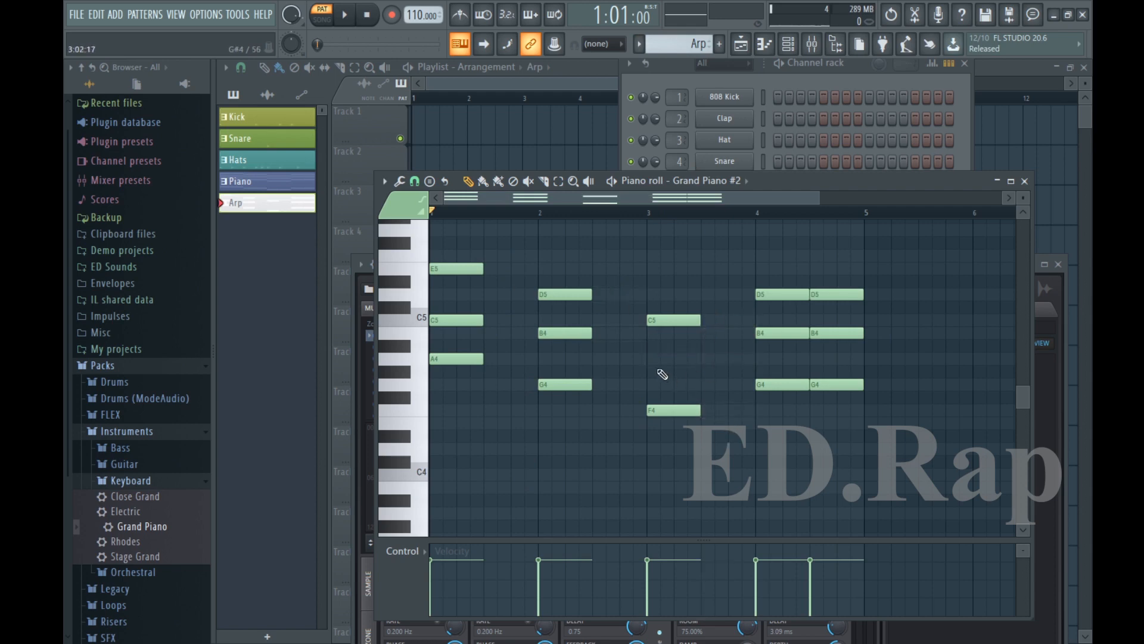
{"action": "left_click", "coordinate": [660, 358]}
{"action": "right_click", "coordinate": [834, 385]}
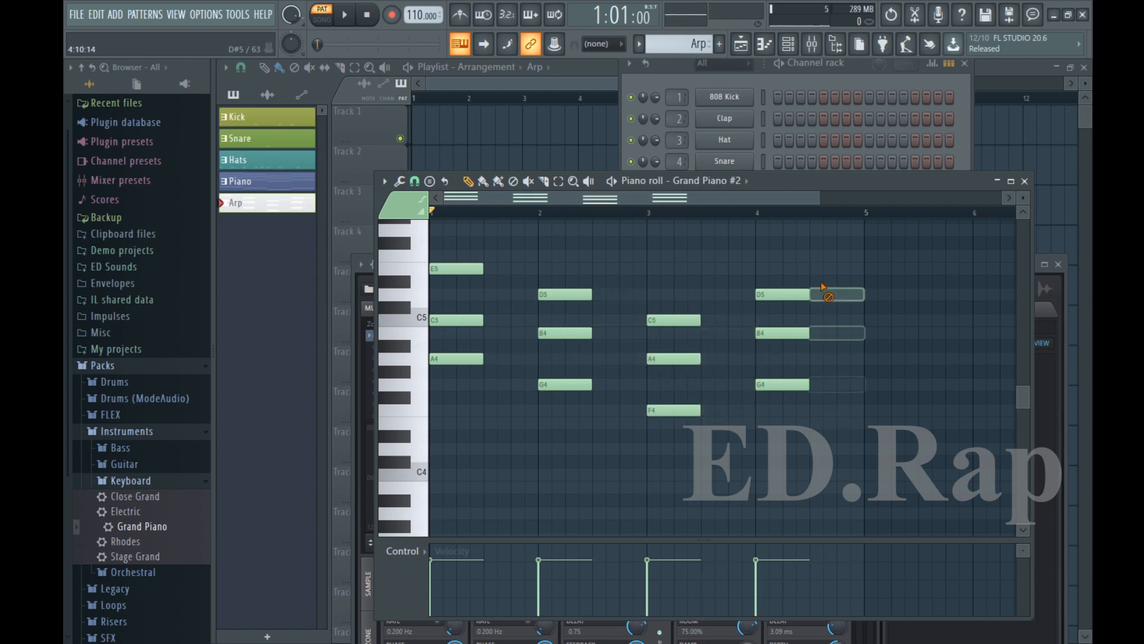
{"action": "right_click", "coordinate": [831, 333]}
{"action": "right_click", "coordinate": [828, 294]}
- Assign the Grand Piano and Grand Piano #2 channels to mixer tracks, and return to the piano roll
{"action": "left_click", "coordinate": [667, 84]}
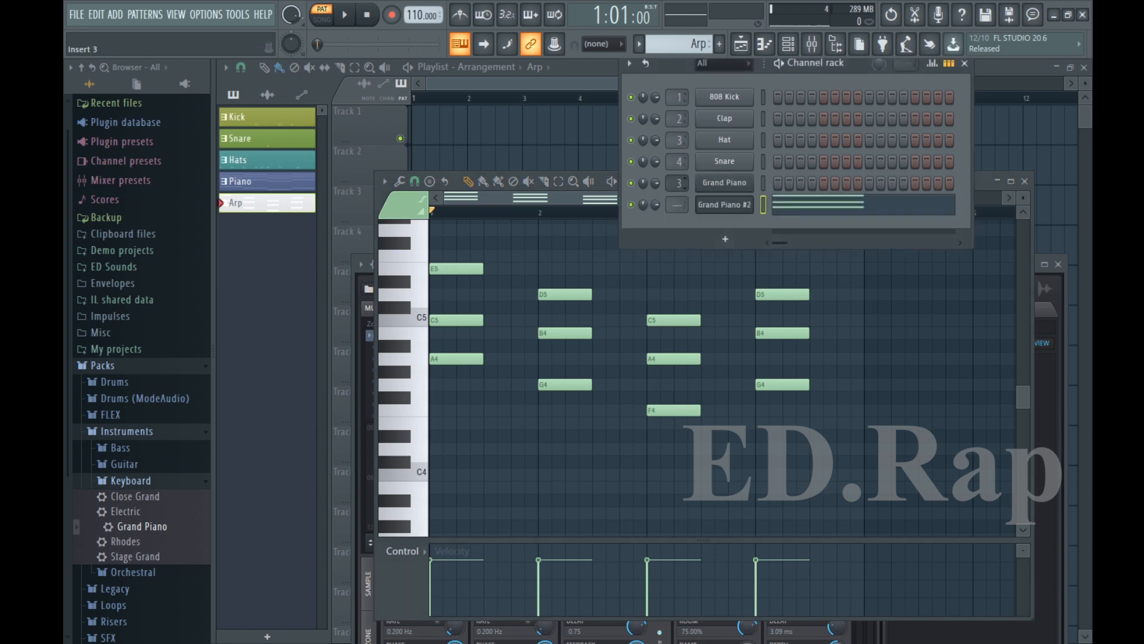
{"action": "scroll", "coordinate": [678, 182], "scroll_direction": "up", "scroll_amount": 1}
{"action": "scroll", "coordinate": [678, 205], "scroll_direction": "up", "scroll_amount": 4}
{"action": "left_click", "coordinate": [593, 188]}
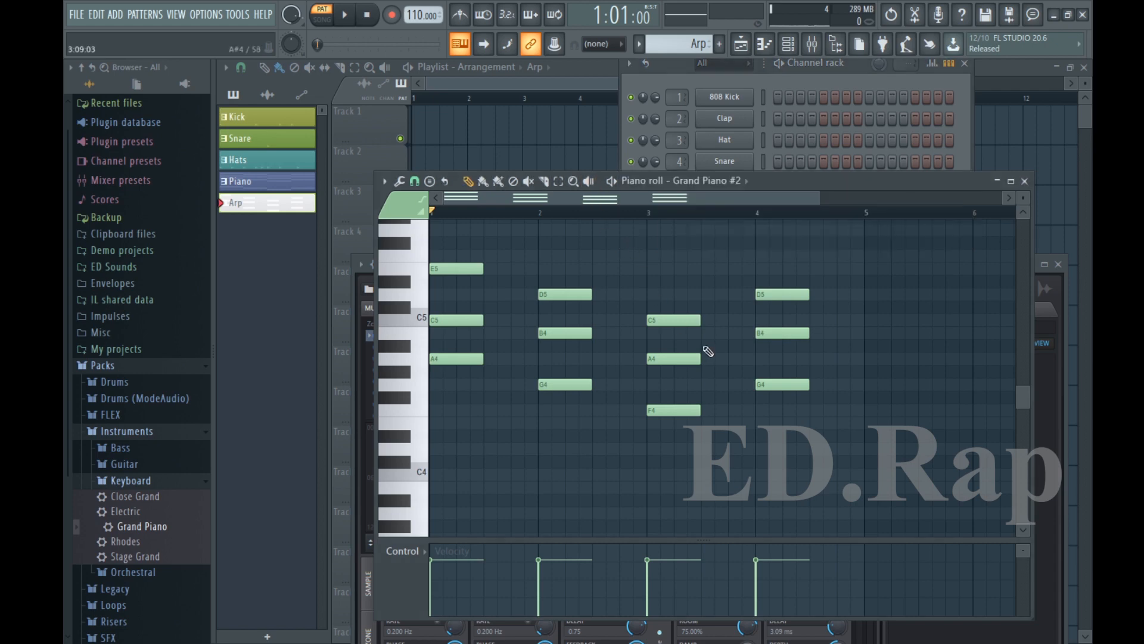
- Shorten all the chord notes in the Arp pattern to one beat (0:04:00)
{"action": "key", "text": "ctrl+a"}
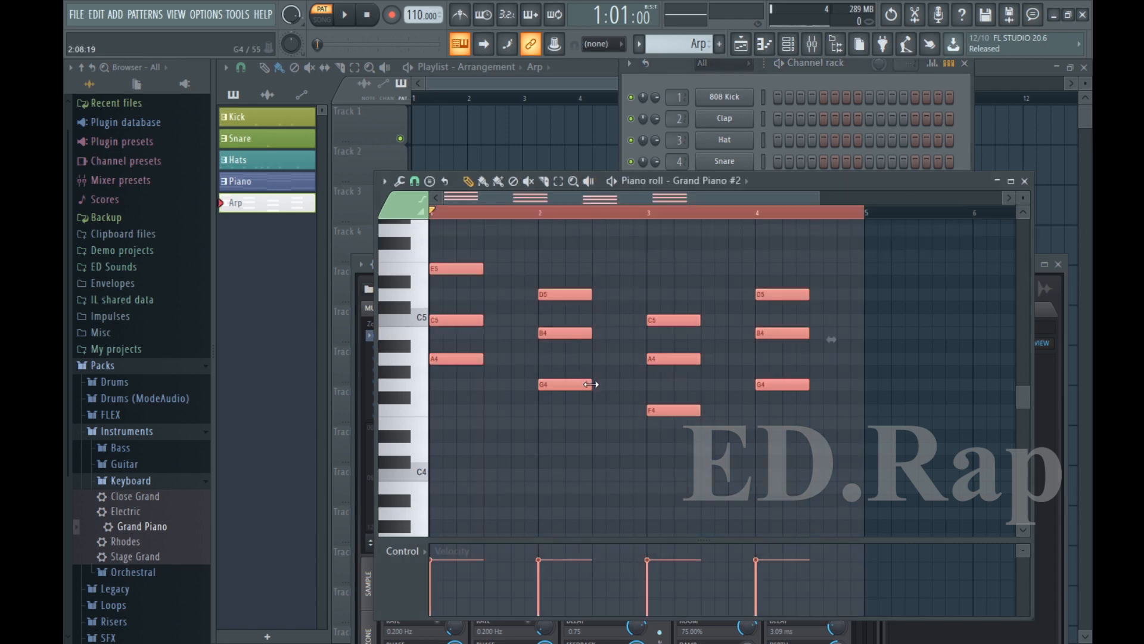
{"action": "left_click_drag", "start_coordinate": [590, 381], "coordinate": [560, 384]}
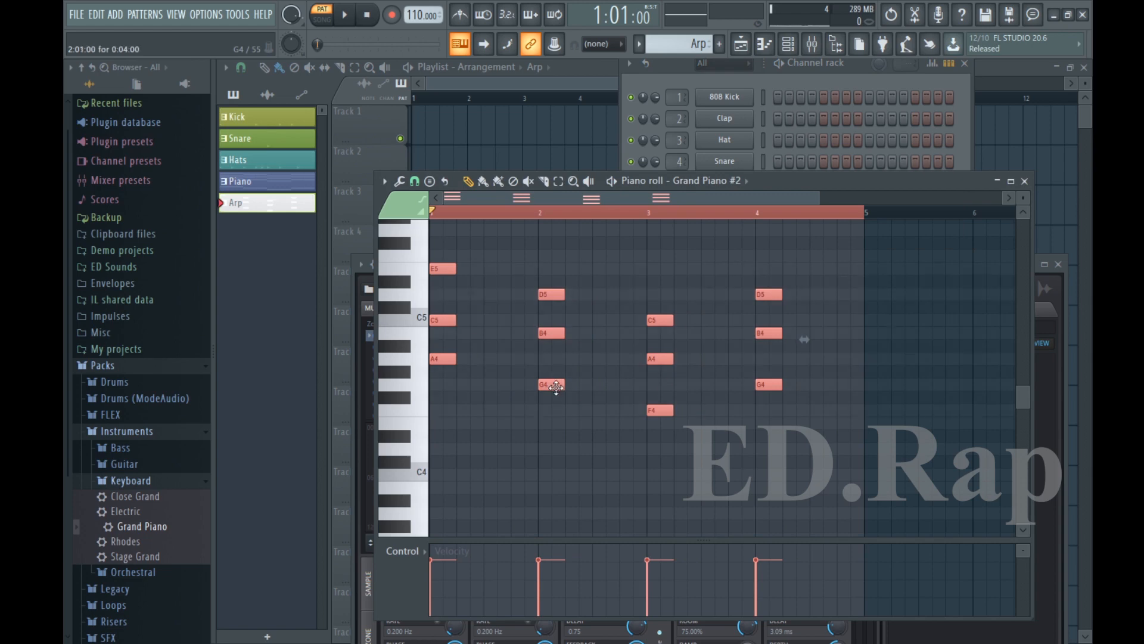
{"action": "left_click_drag", "start_coordinate": [563, 428], "coordinate": [826, 240]}
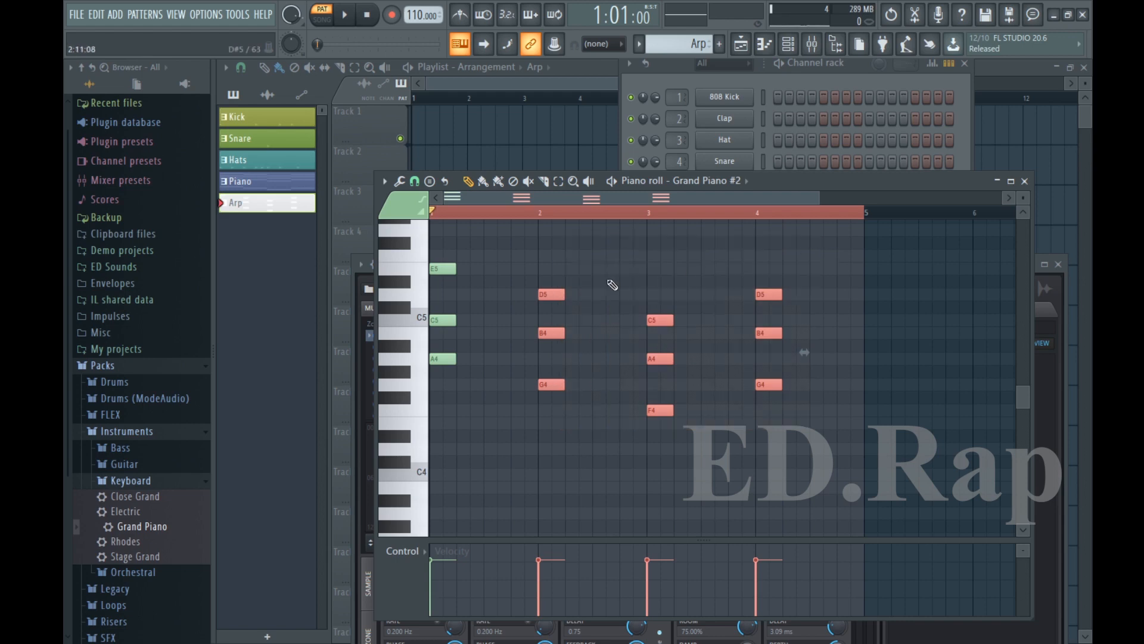
- Arpeggiate bar 1 by moving C5 to beat 2 and E5 to beat 3, and add another C5 on beat 4
{"action": "left_click_drag", "start_coordinate": [444, 321], "coordinate": [472, 320]}
{"action": "left_click_drag", "start_coordinate": [434, 268], "coordinate": [489, 271]}
{"action": "left_click", "coordinate": [520, 320]}
- Arpeggiate bar 2 by moving B4 to beat 2 and D5 to beat 3, and add another B4 on beat 4
{"action": "left_click_drag", "start_coordinate": [552, 329], "coordinate": [580, 331]}
{"action": "left_click_drag", "start_coordinate": [544, 294], "coordinate": [600, 294]}
{"action": "left_click", "coordinate": [626, 332]}
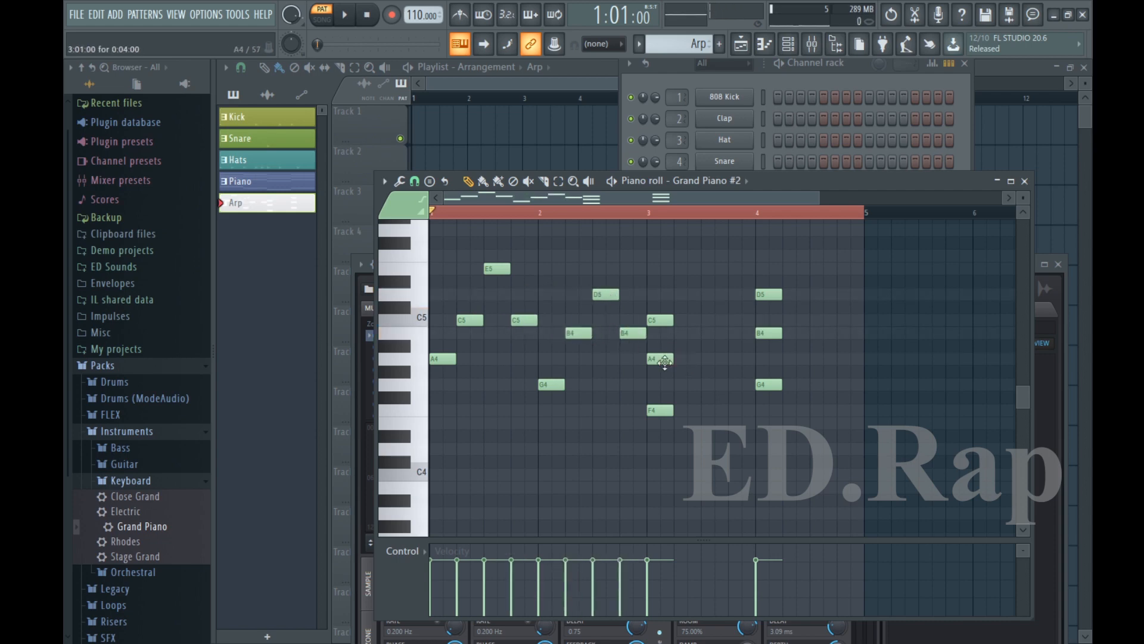
- Arpeggiate bars 3 and 4 with A4 and B4 on beat 2, C5 and D5 on beat 3, and another A4 and B4 on beat 4
{"action": "left_click_drag", "start_coordinate": [656, 358], "coordinate": [683, 358]}
{"action": "left_click_drag", "start_coordinate": [659, 322], "coordinate": [798, 334]}
{"action": "left_click", "coordinate": [737, 360]}
{"action": "left_click_drag", "start_coordinate": [769, 294], "coordinate": [824, 294]}
{"action": "left_click", "coordinate": [843, 333]}
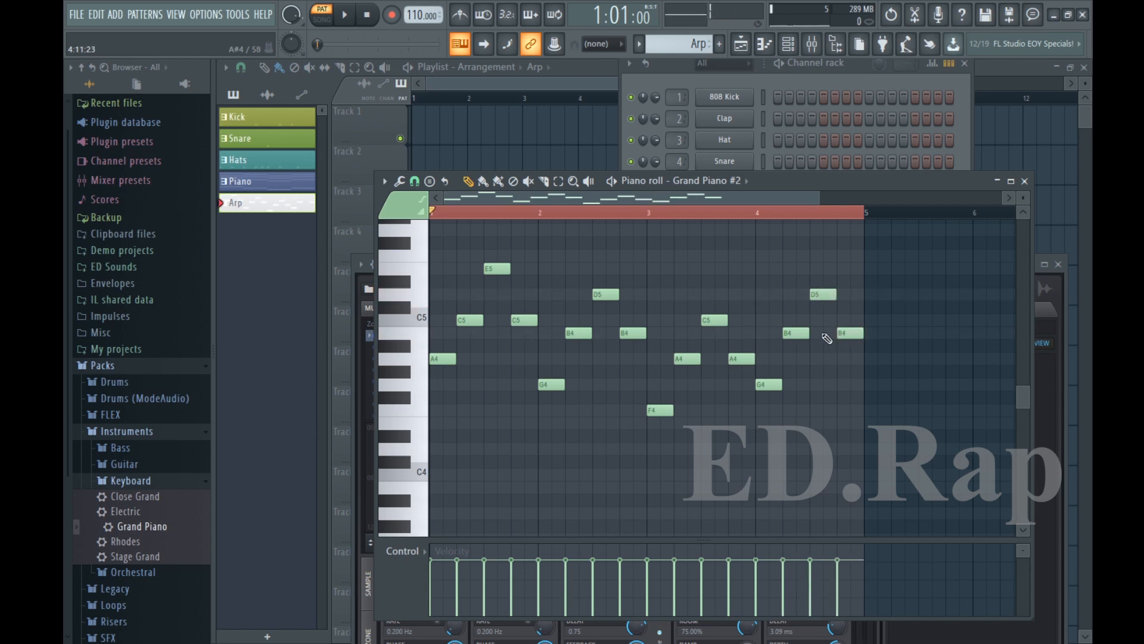
- Transpose all the Arp pattern notes up one octave and close the piano roll
{"action": "left_click", "coordinate": [1025, 181]}
{"action": "left_click", "coordinate": [795, 203]}
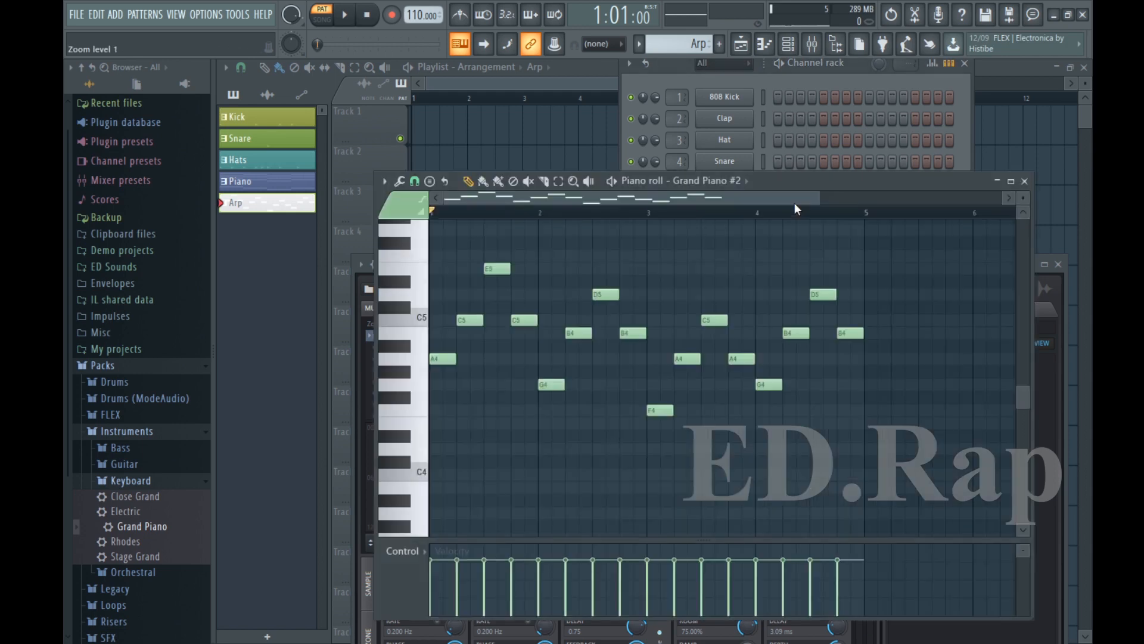
{"action": "key", "text": "ctrl+a"}
{"action": "key", "text": "ctrl+Up"}
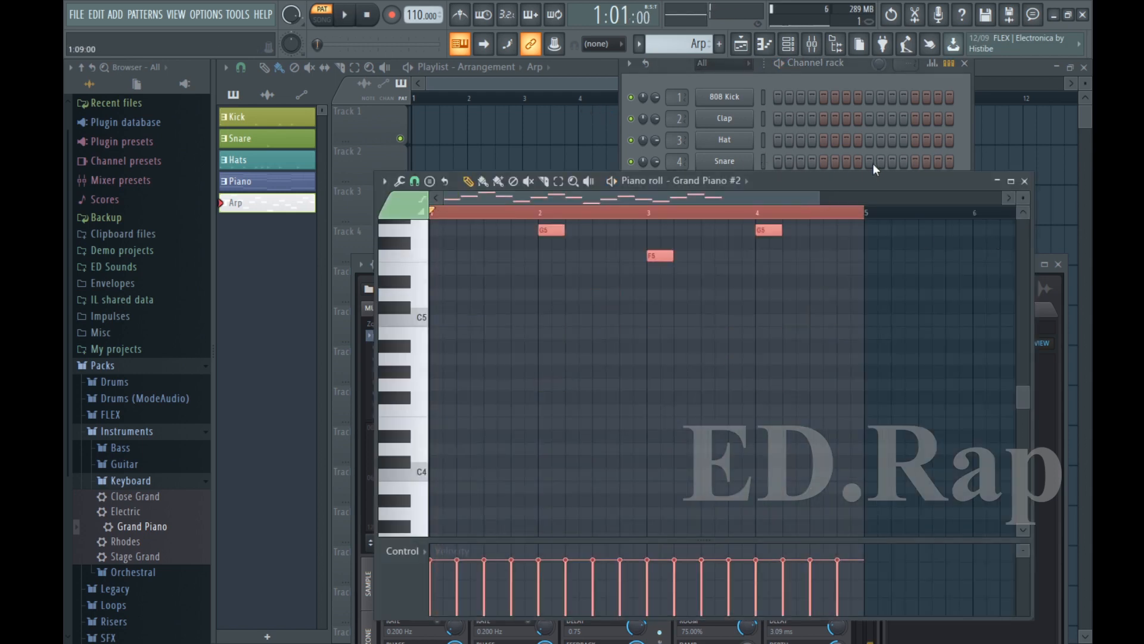
{"action": "left_click", "coordinate": [1025, 182]}
- Add a new empty pattern and enter Bass as its name
{"action": "key", "text": "F4"}
{"action": "type", "text": "a"}
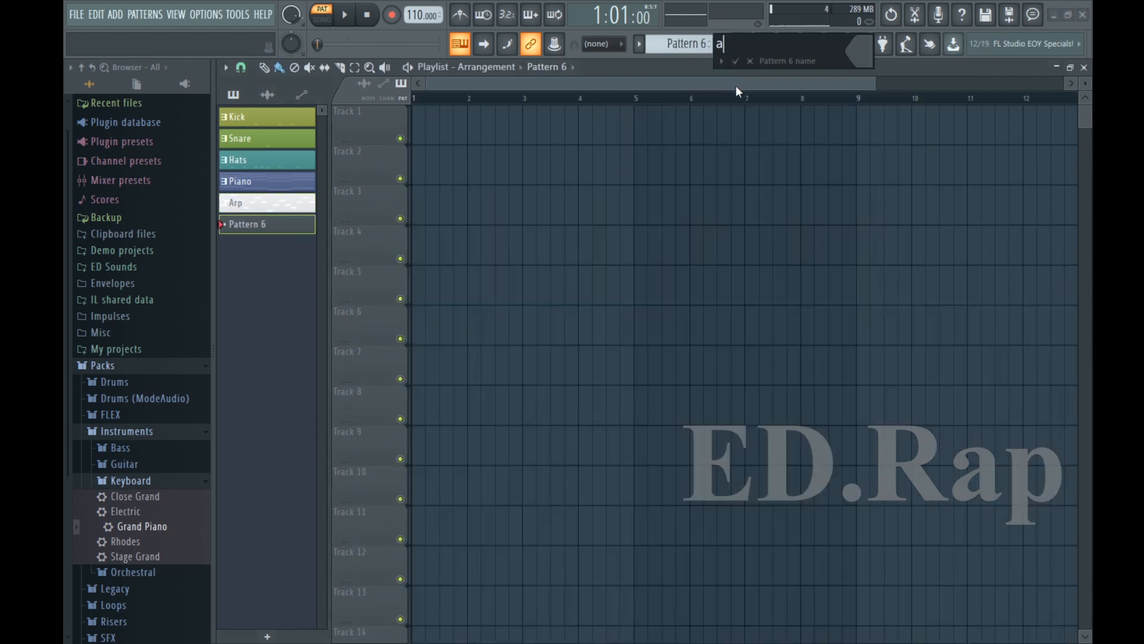
{"action": "type", "text": "B"}
{"action": "key", "text": "BackSpace"}
{"action": "key", "text": "BackSpace"}
{"action": "type", "text": "Bass"}
- Give the Bass pattern a custom black color and confirm its name and color
{"action": "left_click", "coordinate": [858, 55]}
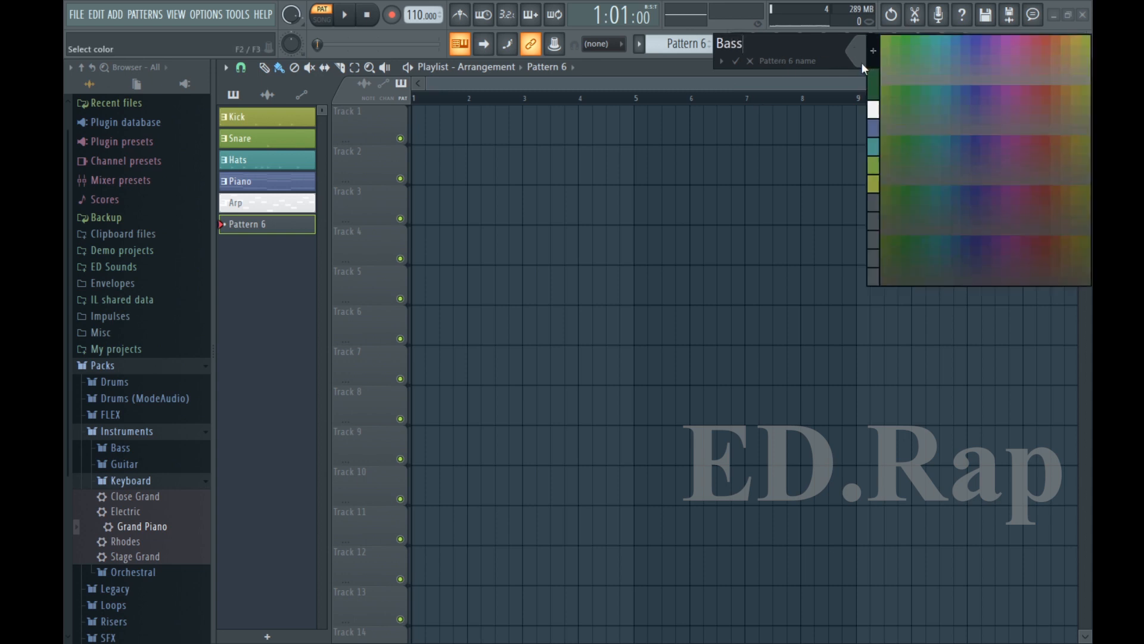
{"action": "left_click", "coordinate": [872, 52]}
{"action": "left_click", "coordinate": [730, 296]}
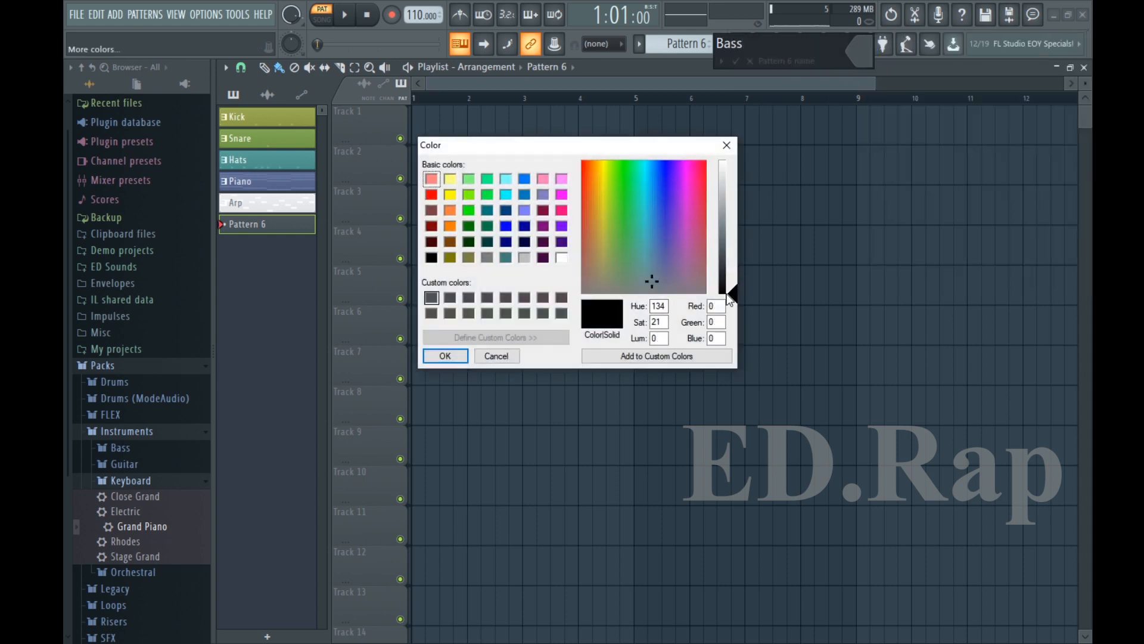
{"action": "left_click", "coordinate": [445, 355]}
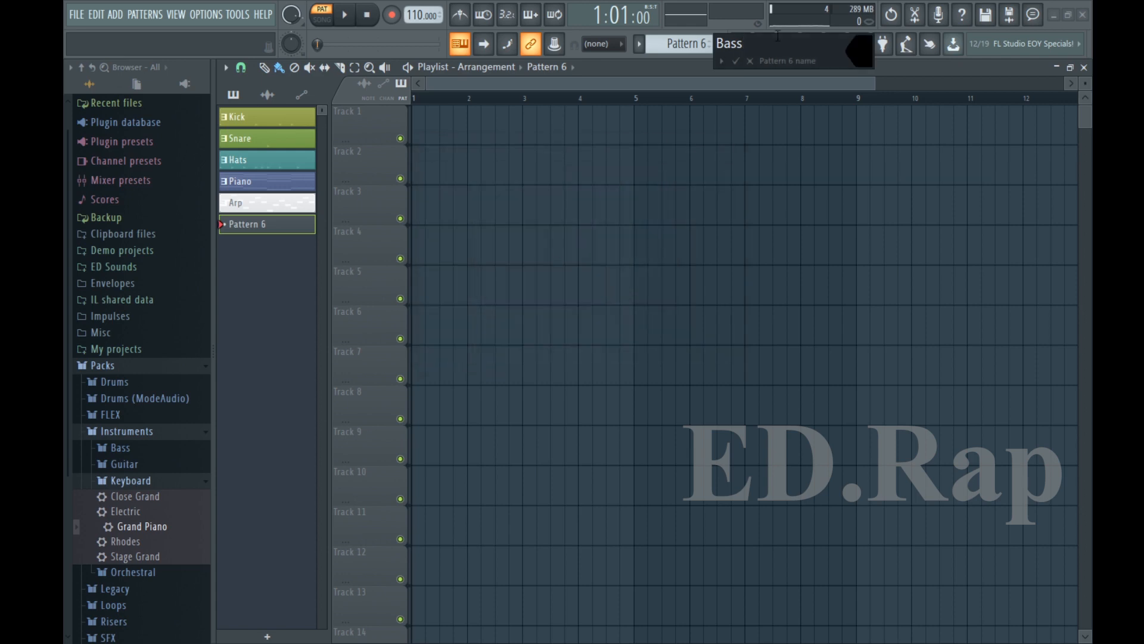
{"action": "left_click", "coordinate": [737, 61]}
{"action": "left_click", "coordinate": [720, 44]}
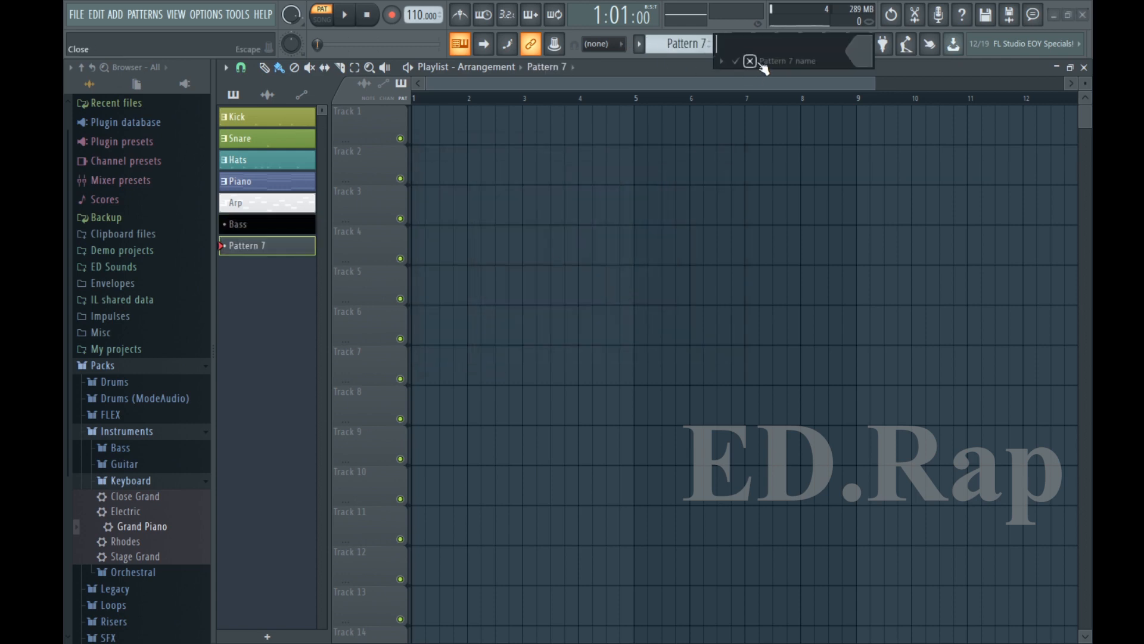
{"action": "left_click", "coordinate": [736, 60]}
- Add a Morphine synthesizer channel to the channel rack
{"action": "left_click", "coordinate": [741, 44]}
{"action": "left_click", "coordinate": [727, 239]}
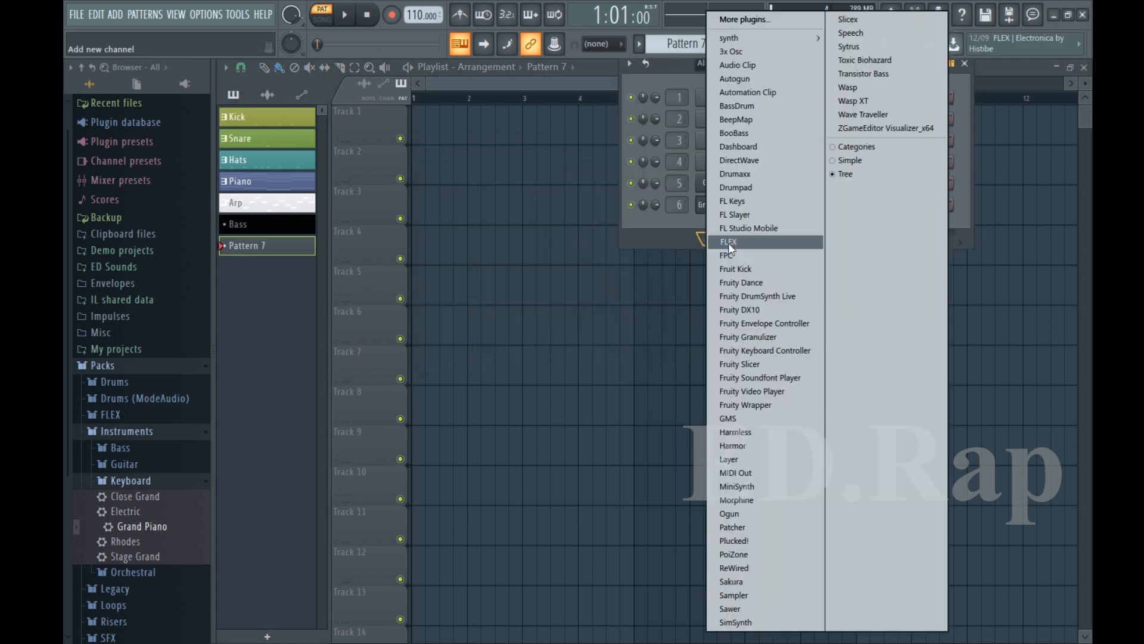
{"action": "left_click", "coordinate": [739, 498]}
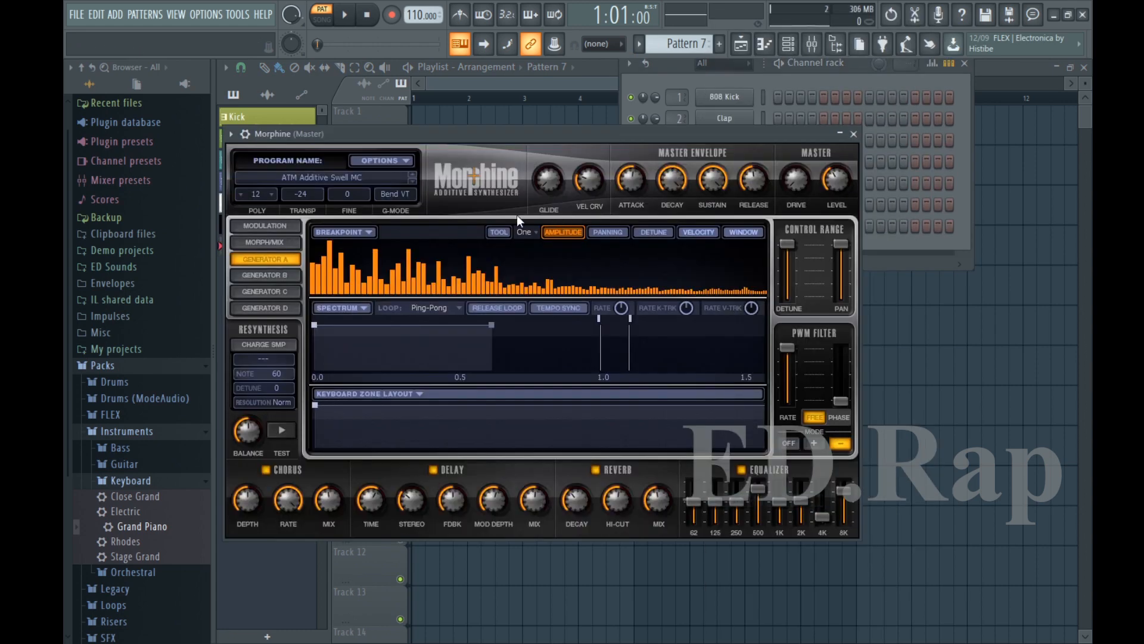
- Load the BAS Fretless Bass NUC preset from Morphine's Bass bank and close the presets library
{"action": "left_click", "coordinate": [373, 177]}
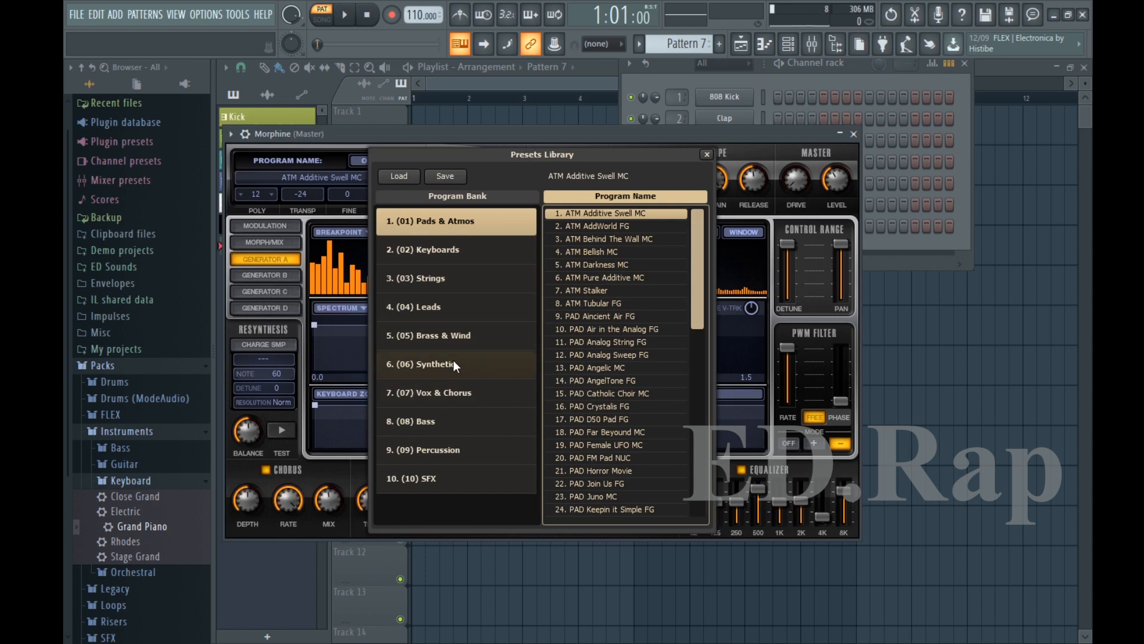
{"action": "left_click", "coordinate": [466, 428]}
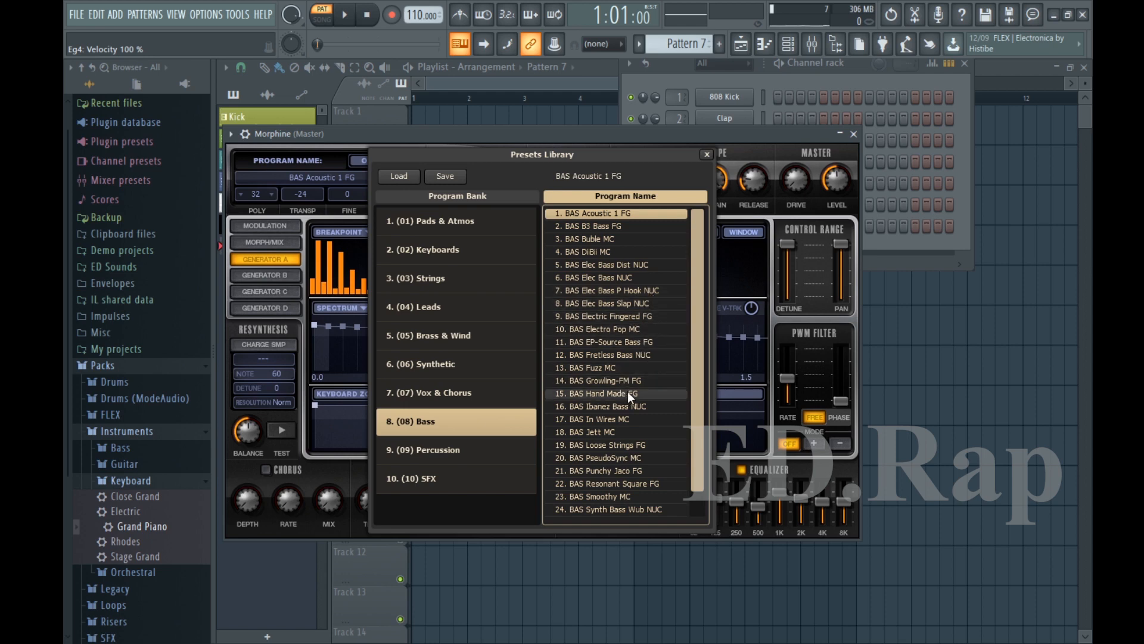
{"action": "left_click", "coordinate": [655, 353]}
{"action": "left_click", "coordinate": [706, 154]}
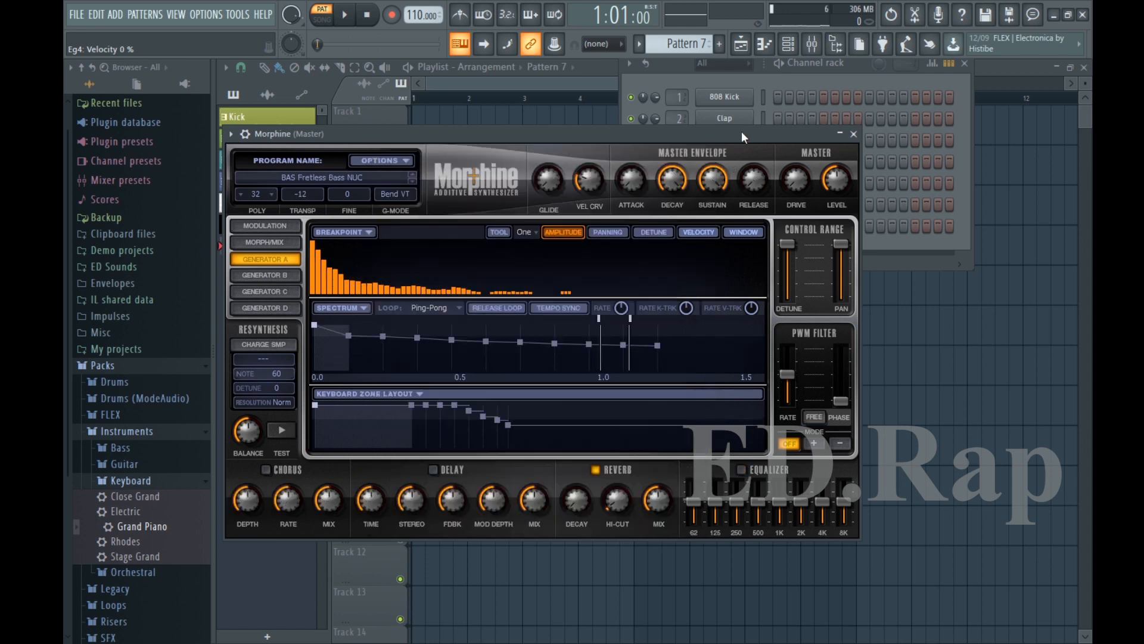
- Bring the channel rack forward and make Bass the active pattern
{"action": "left_click", "coordinate": [804, 89]}
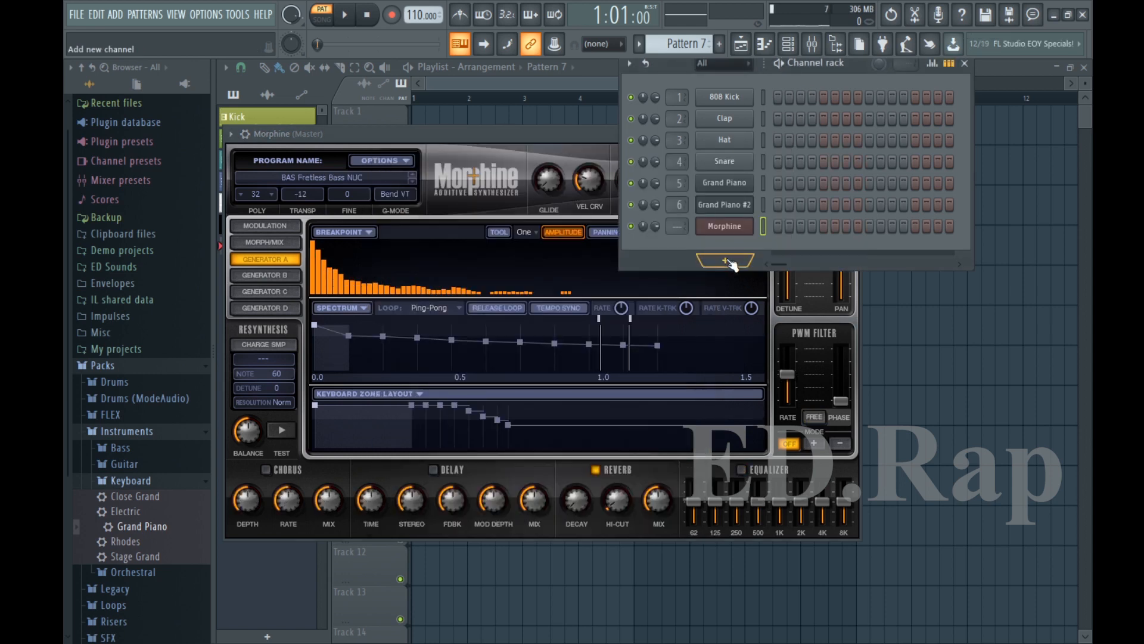
{"action": "key", "text": "F2"}
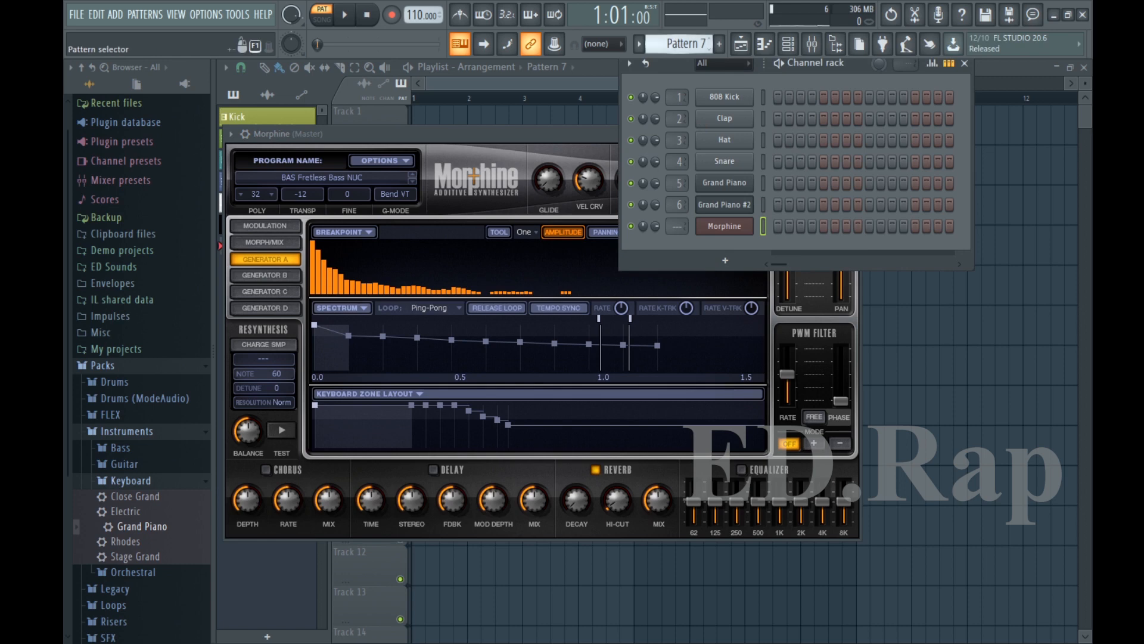
{"action": "type", "text": "Bass"}
{"action": "key", "text": "Return"}
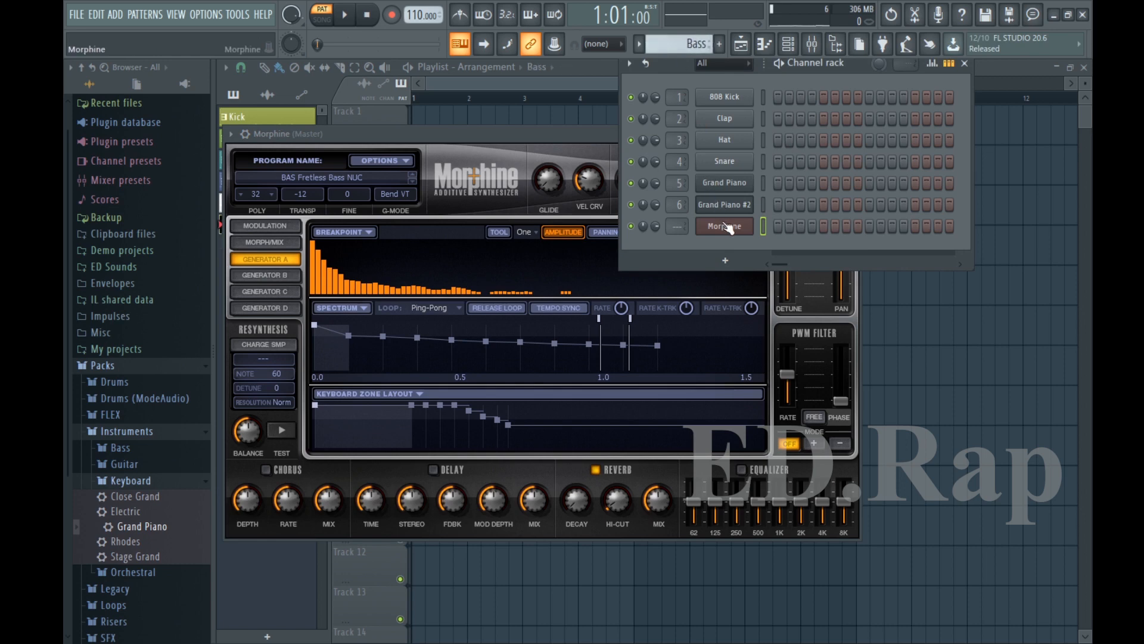
- Open the Grand Piano channel's piano roll and switch to the Piano pattern
{"action": "right_click", "coordinate": [727, 228]}
{"action": "left_click", "coordinate": [728, 186]}
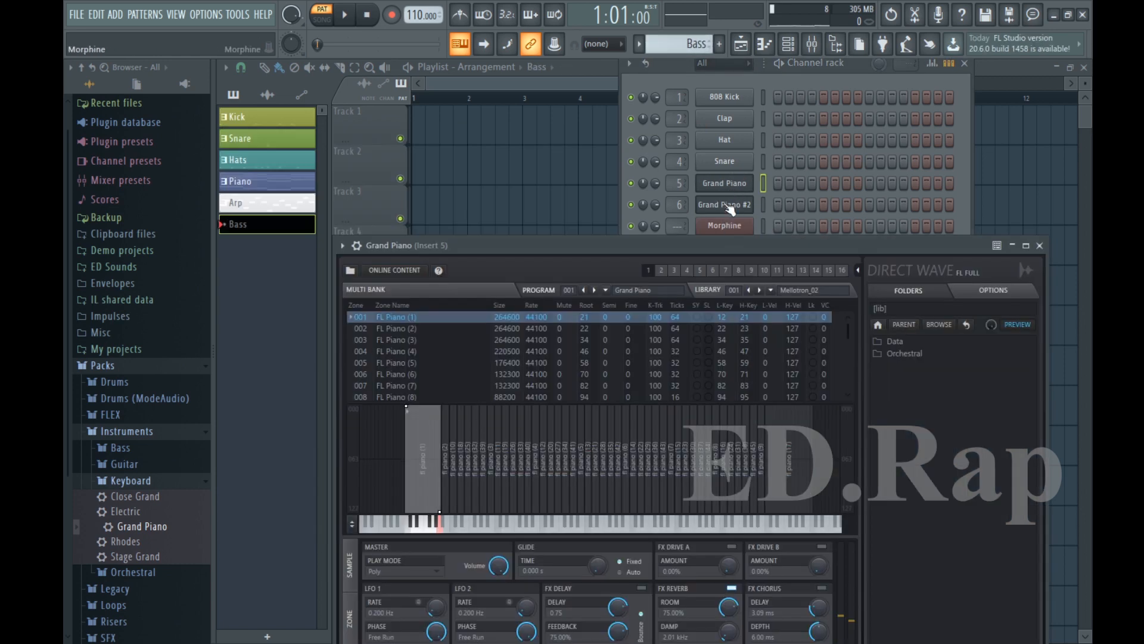
{"action": "right_click", "coordinate": [721, 184]}
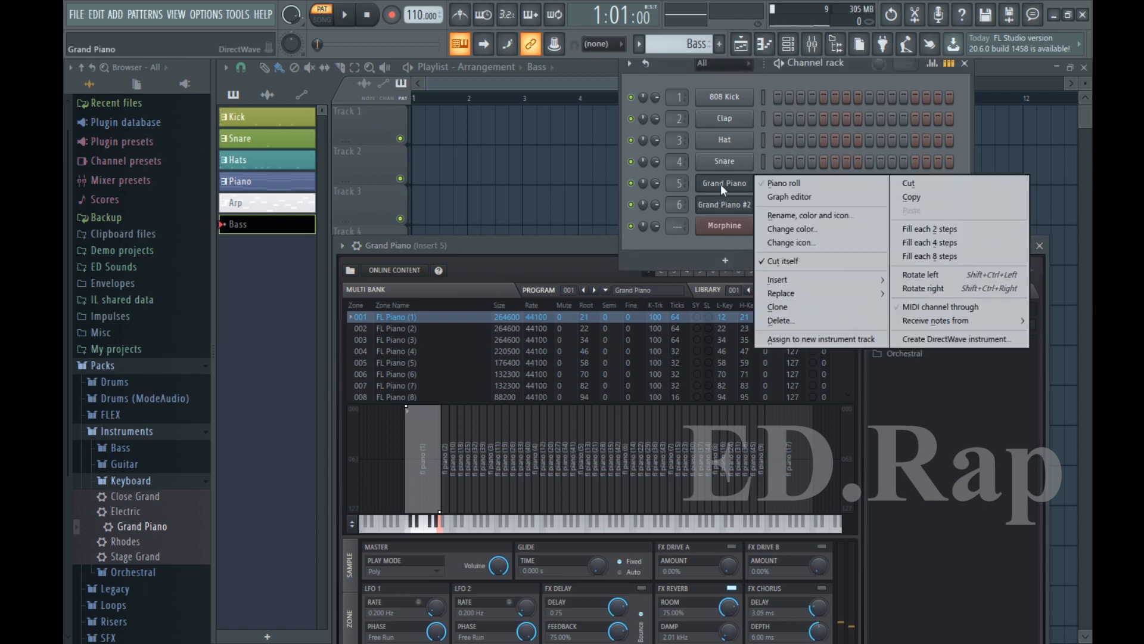
{"action": "left_click", "coordinate": [778, 188]}
{"action": "scroll", "coordinate": [596, 399], "scroll_direction": "down", "scroll_amount": 10}
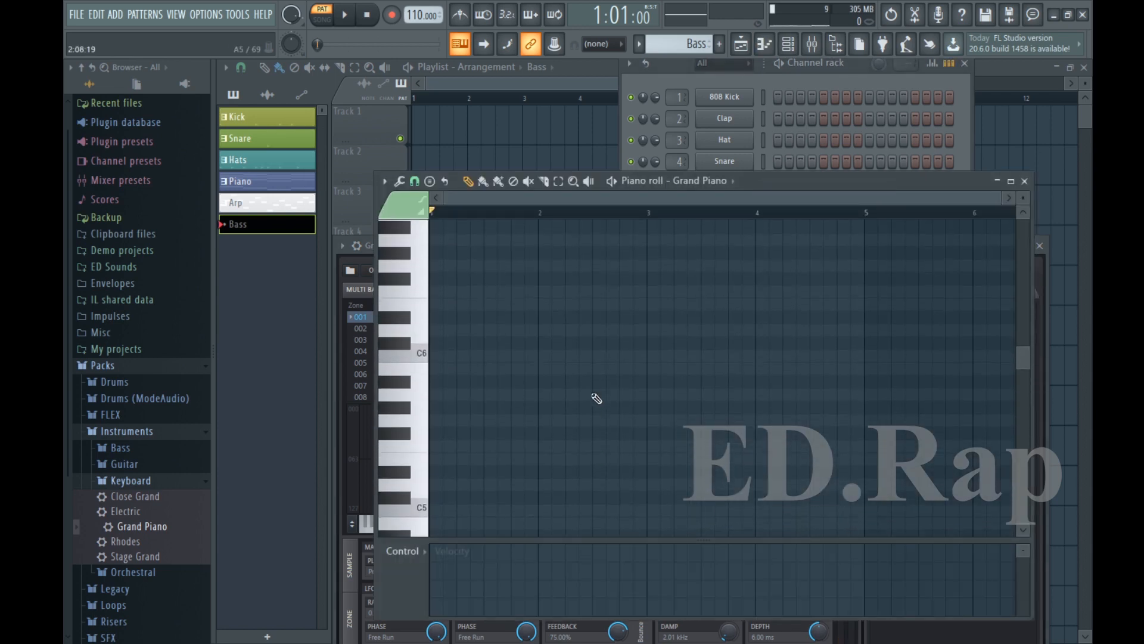
{"action": "scroll", "coordinate": [597, 399], "scroll_direction": "down", "scroll_amount": 2}
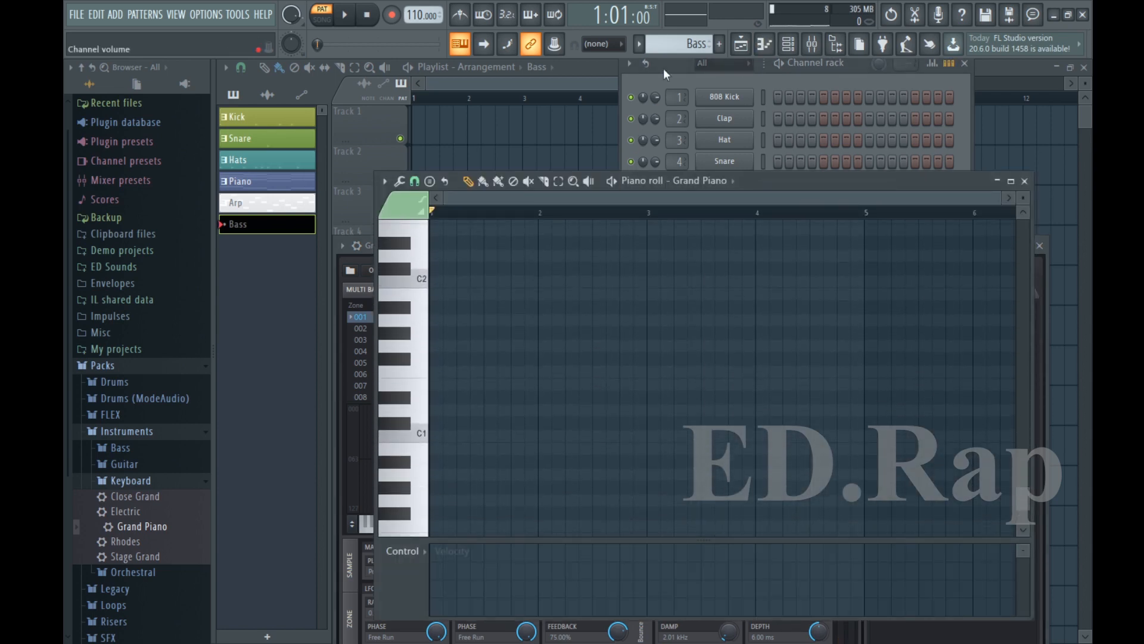
{"action": "scroll", "coordinate": [685, 44], "scroll_direction": "up", "scroll_amount": 2}
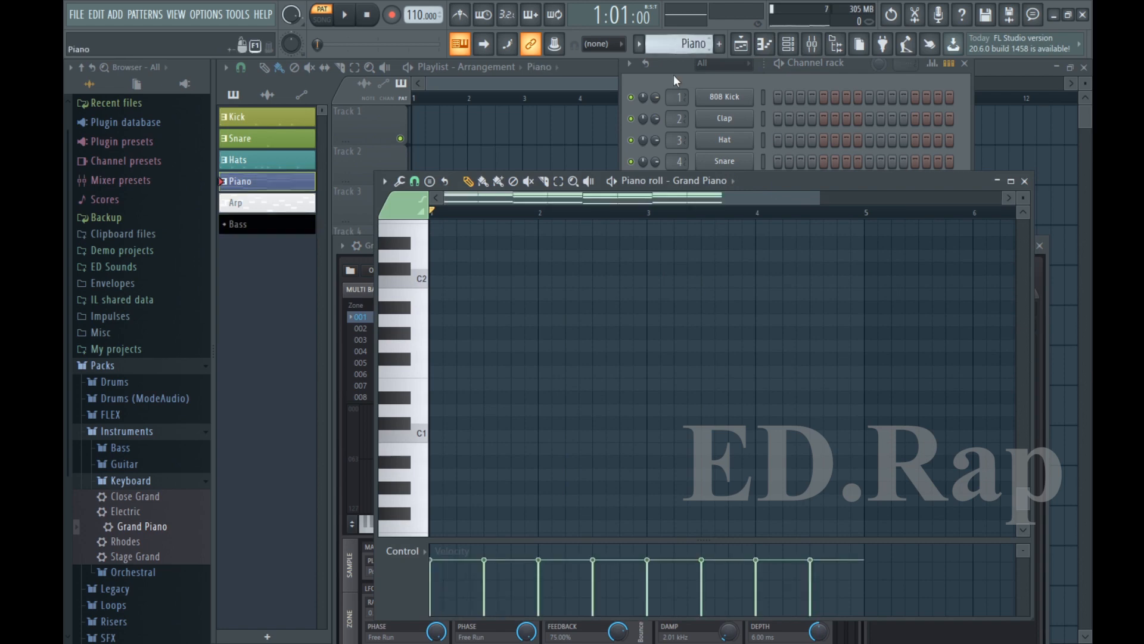
- Select and copy the low A3, G3 and F3 notes across the Piano pattern's four bars, and close the piano roll
{"action": "scroll", "coordinate": [642, 216], "scroll_direction": "down", "scroll_amount": 3}
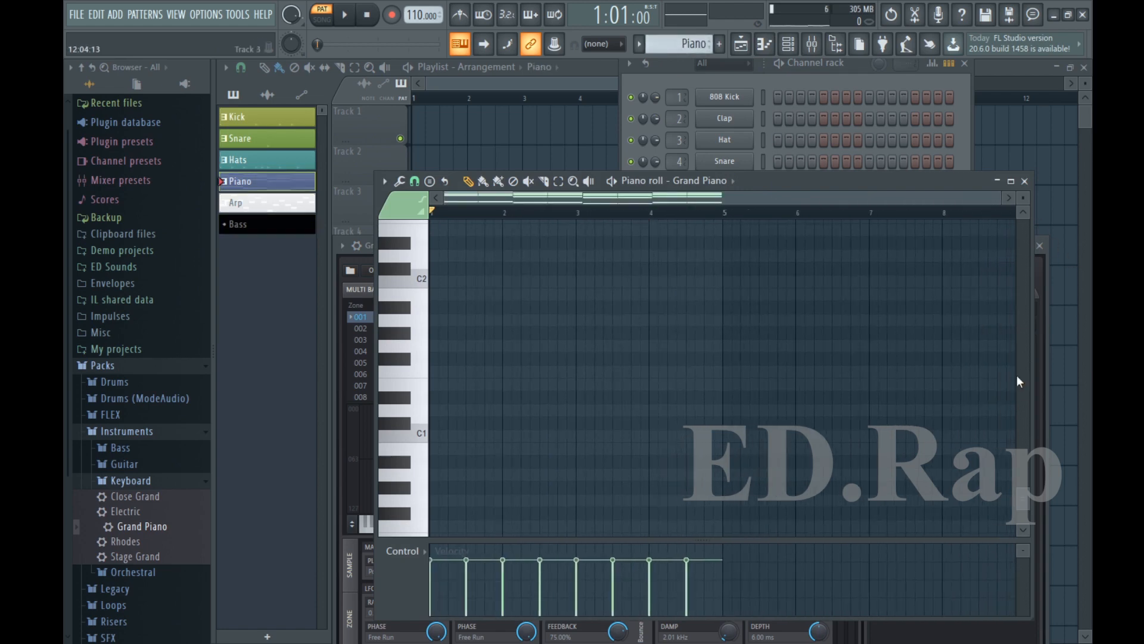
{"action": "left_click_drag", "start_coordinate": [1020, 492], "coordinate": [1022, 417]}
{"action": "left_click_drag", "start_coordinate": [752, 378], "coordinate": [446, 456]}
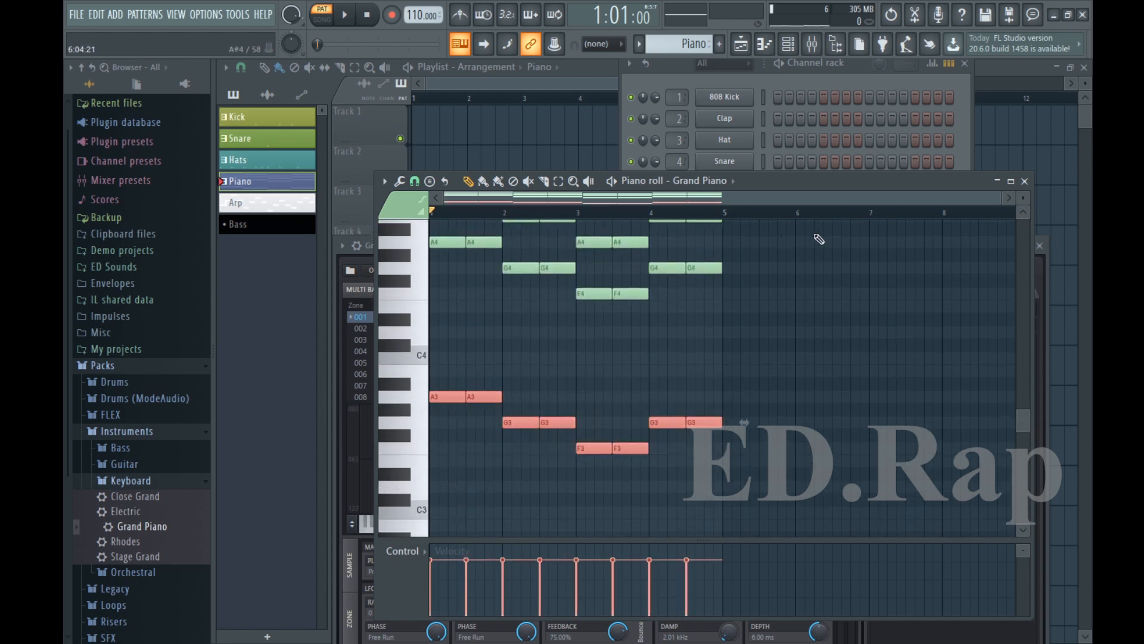
{"action": "left_click", "coordinate": [1024, 181]}
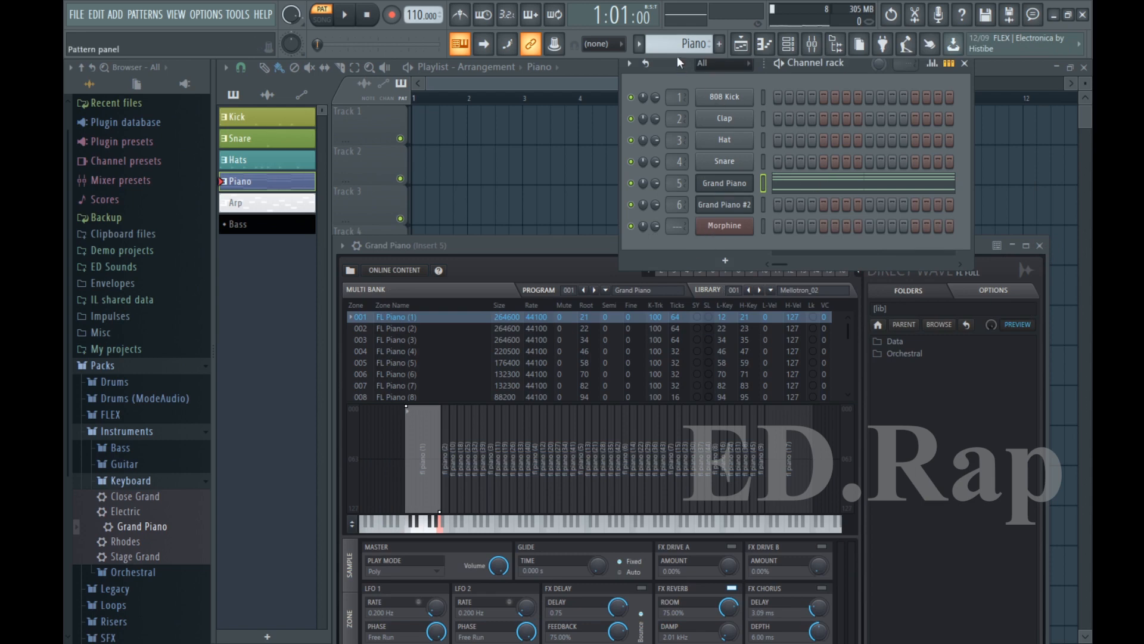
- Switch to the Bass pattern and paste the copied low notes into the Morphine channel's piano roll
{"action": "left_click", "coordinate": [288, 226]}
{"action": "right_click", "coordinate": [289, 230]}
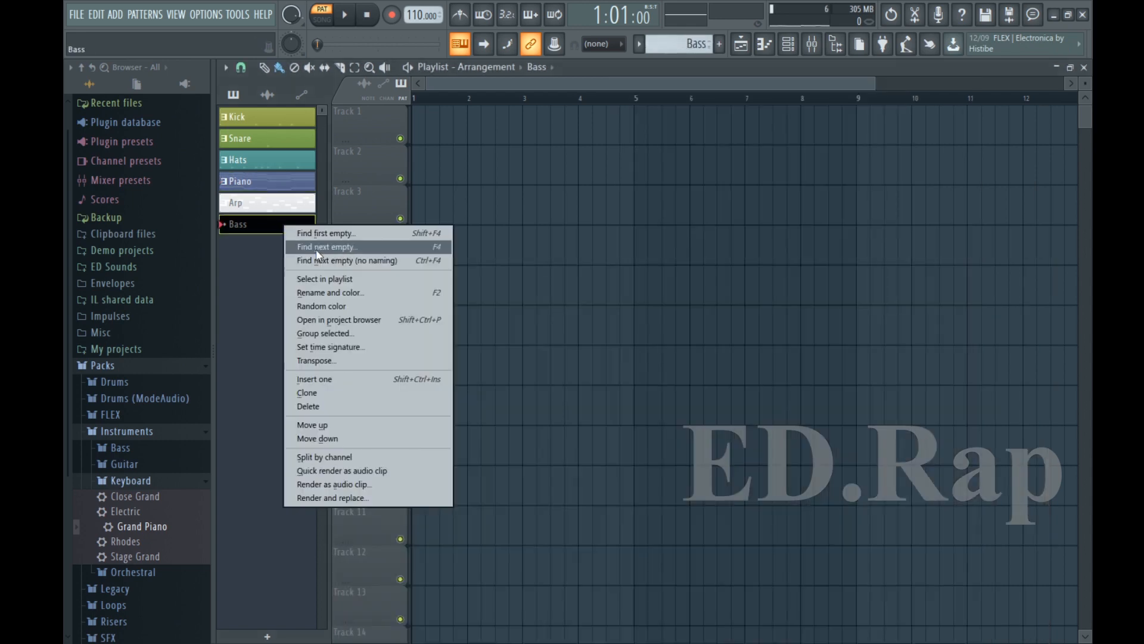
{"action": "left_click", "coordinate": [279, 238]}
{"action": "left_click", "coordinate": [789, 46]}
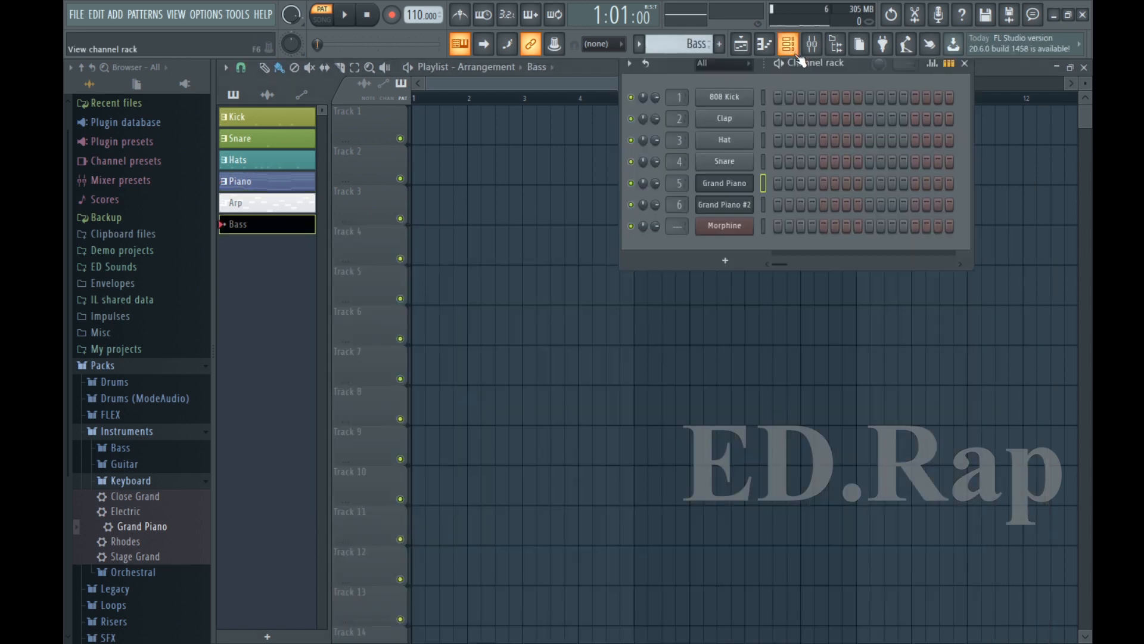
{"action": "right_click", "coordinate": [739, 231]}
{"action": "left_click", "coordinate": [778, 228]}
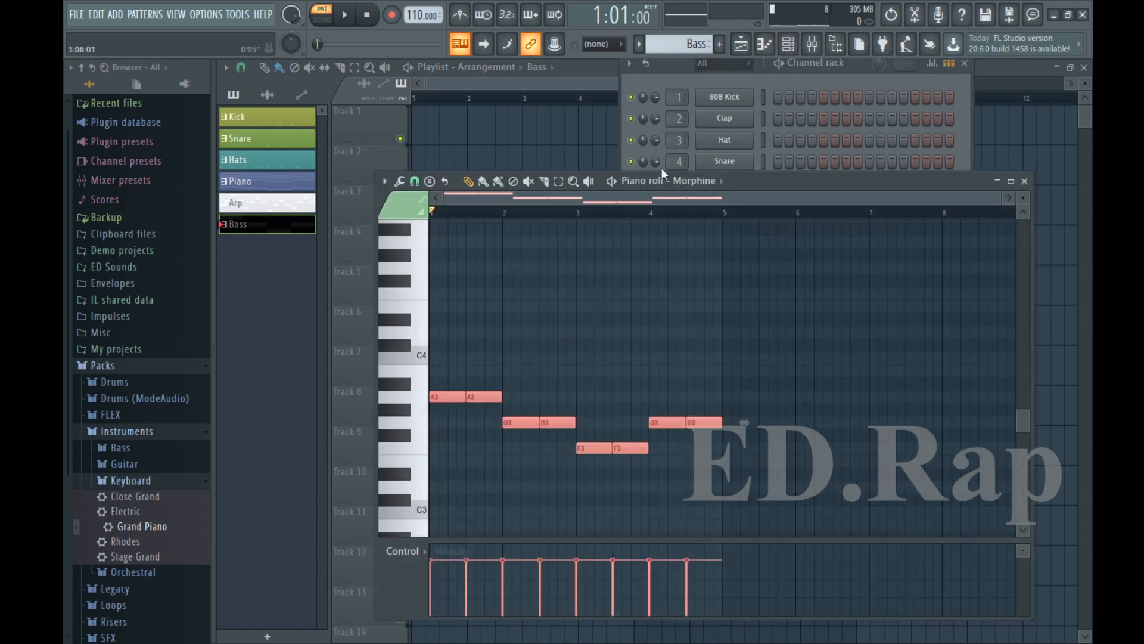
- Switch to the Kick pattern and copy all the 808 Kick notes from its piano roll
{"action": "left_click", "coordinate": [267, 159]}
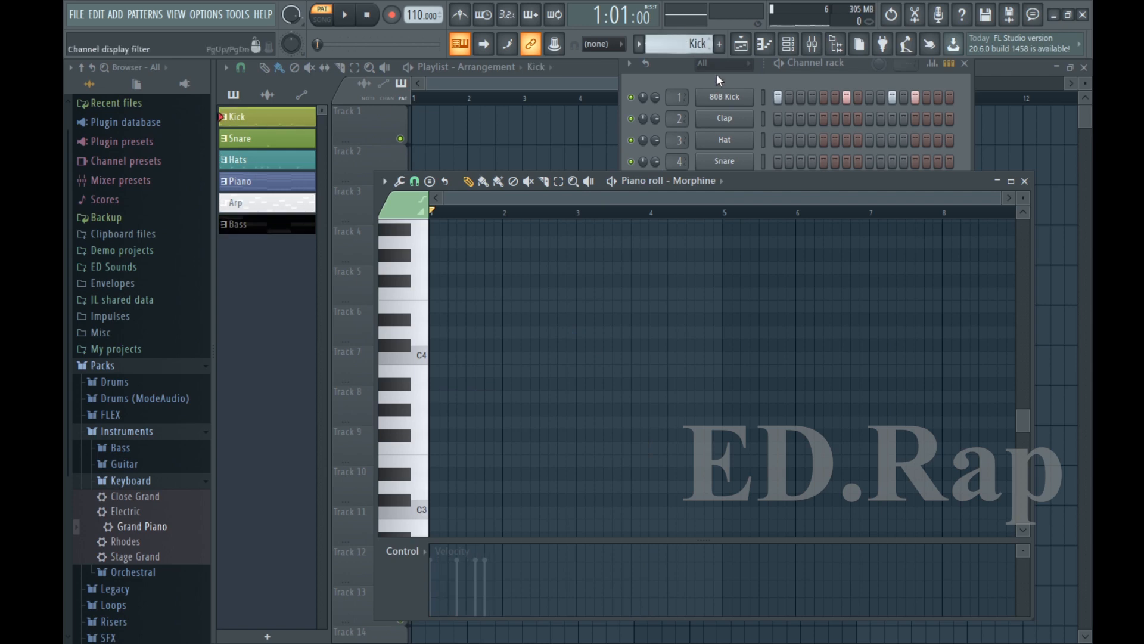
{"action": "right_click", "coordinate": [735, 102]}
{"action": "left_click", "coordinate": [764, 101]}
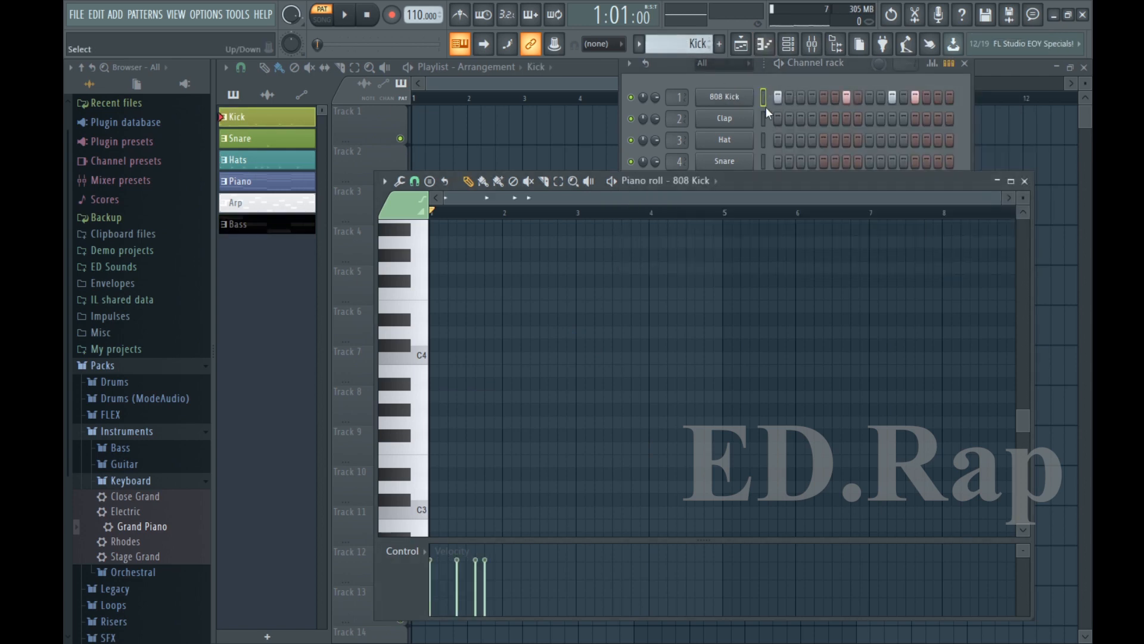
{"action": "left_click", "coordinate": [688, 200]}
{"action": "key", "text": "ctrl+a"}
{"action": "left_click", "coordinate": [637, 160]}
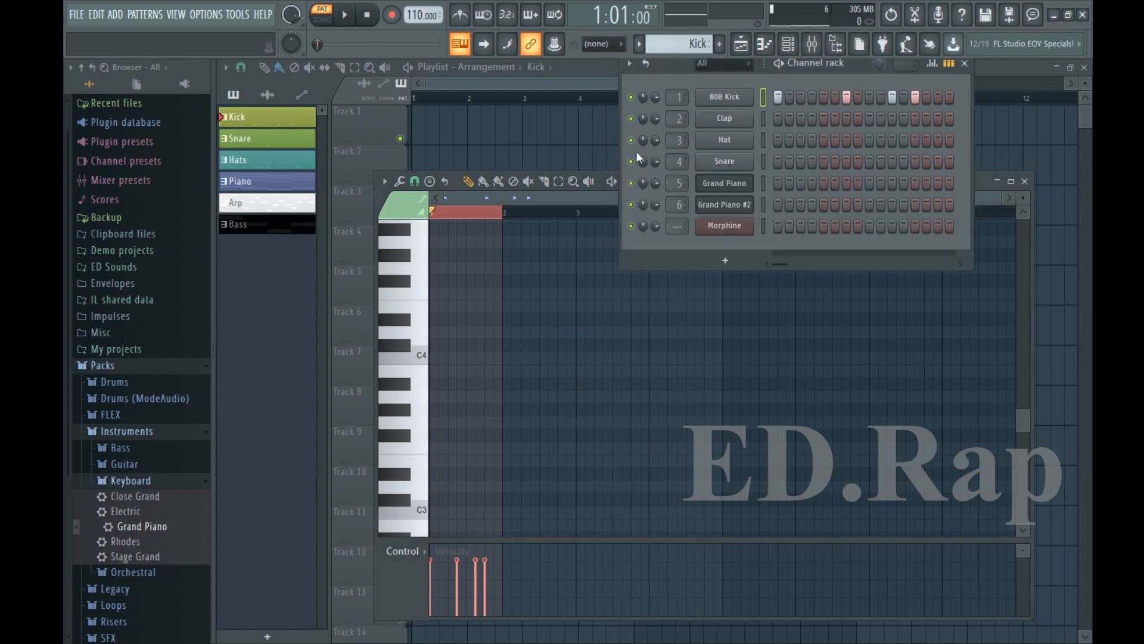
- Paste the kick notes at C4 in all four bars of the Bass pattern's Morphine piano roll
{"action": "left_click", "coordinate": [297, 226]}
{"action": "left_click", "coordinate": [788, 46]}
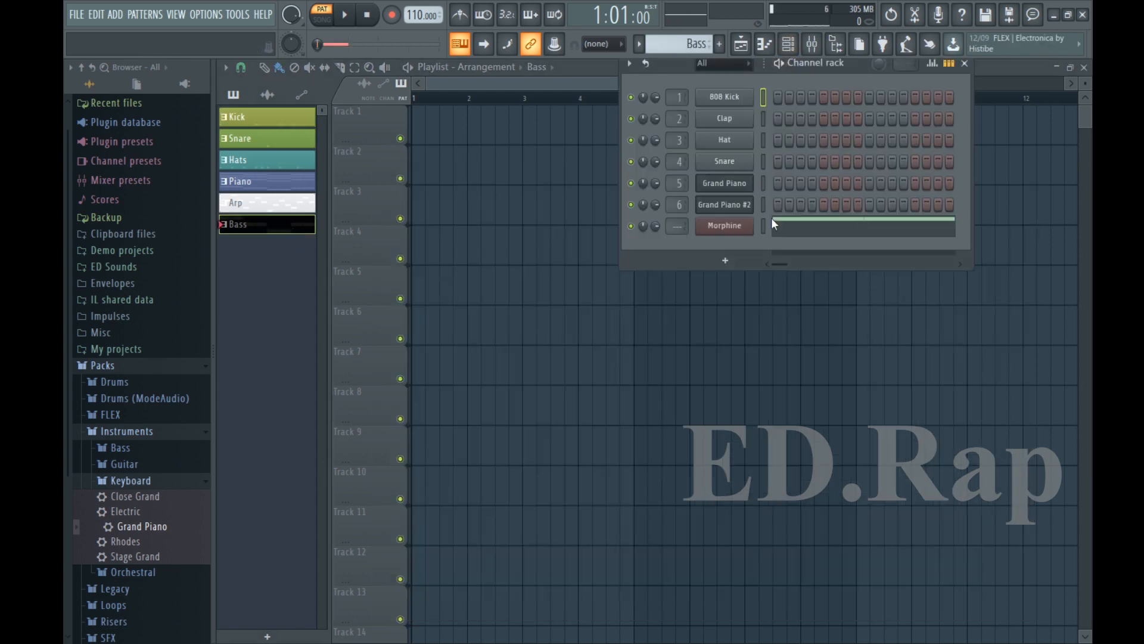
{"action": "left_click", "coordinate": [793, 231]}
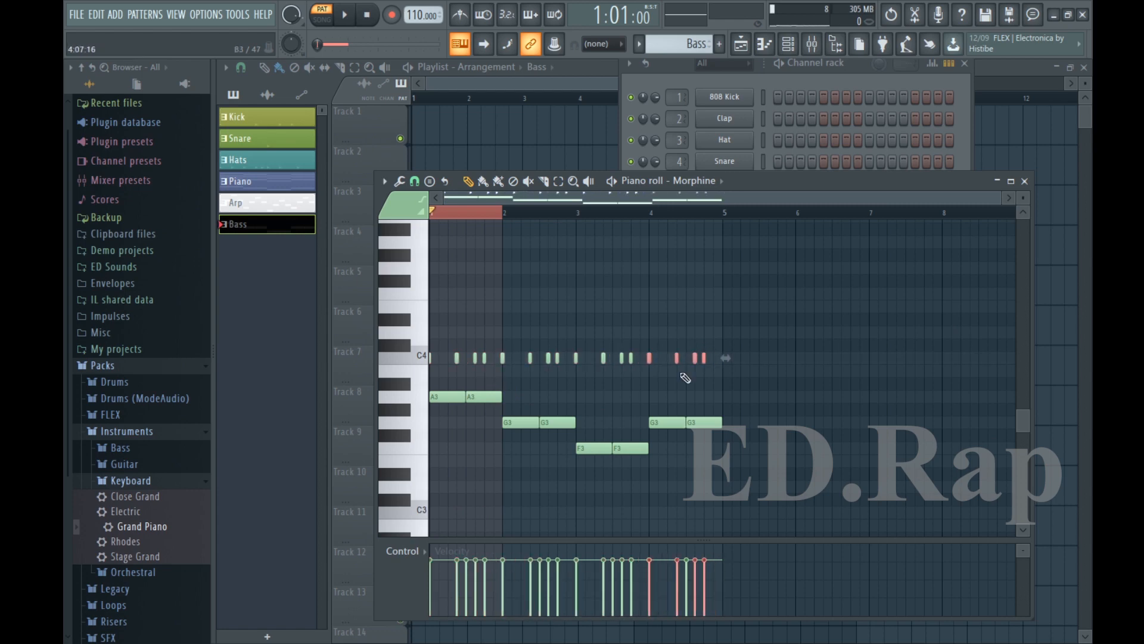
- Recut the A3, G3 and F3 bass notes into four notes per bar starting on the kick hits, and close the piano roll
{"action": "scroll", "coordinate": [846, 214], "scroll_direction": "up", "scroll_amount": 2}
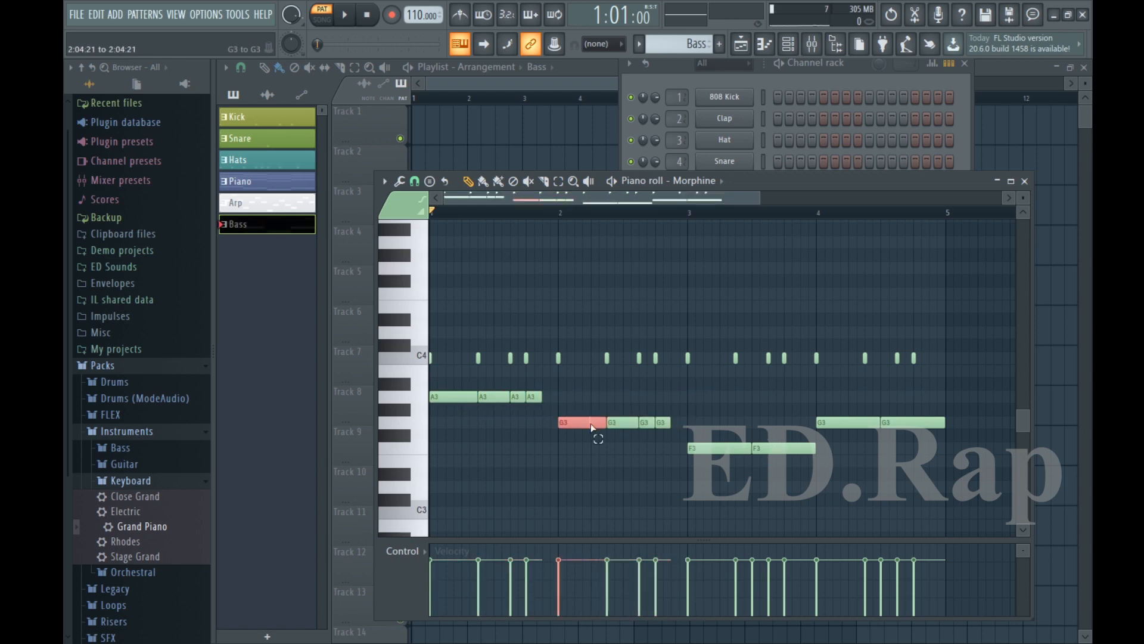
{"action": "left_click_drag", "start_coordinate": [750, 423], "coordinate": [889, 443]}
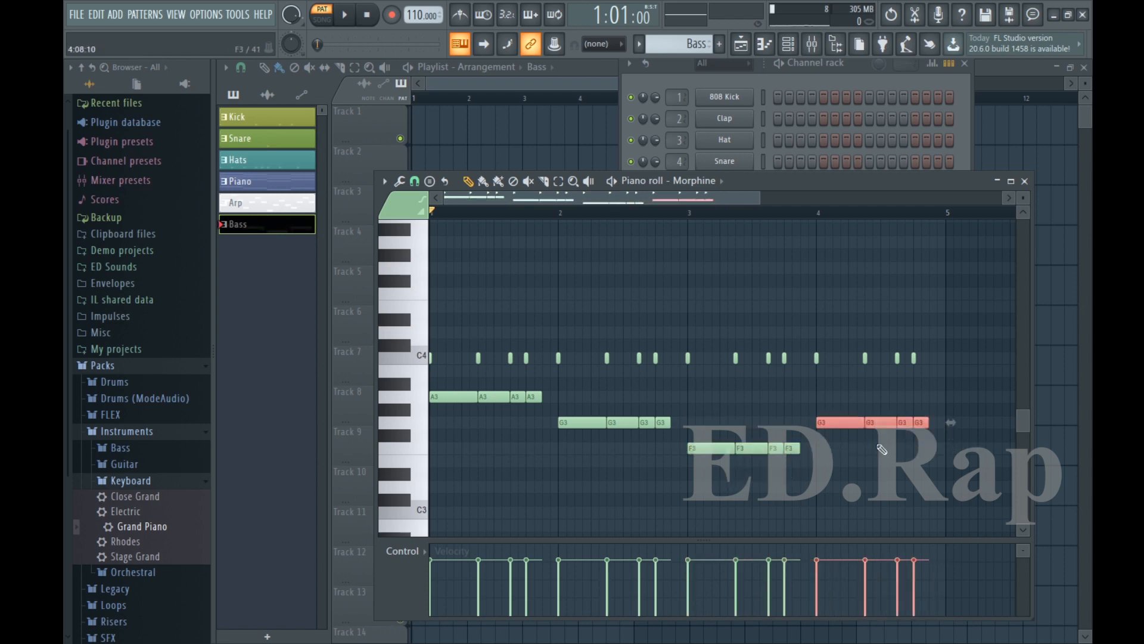
{"action": "left_click", "coordinate": [1025, 181]}
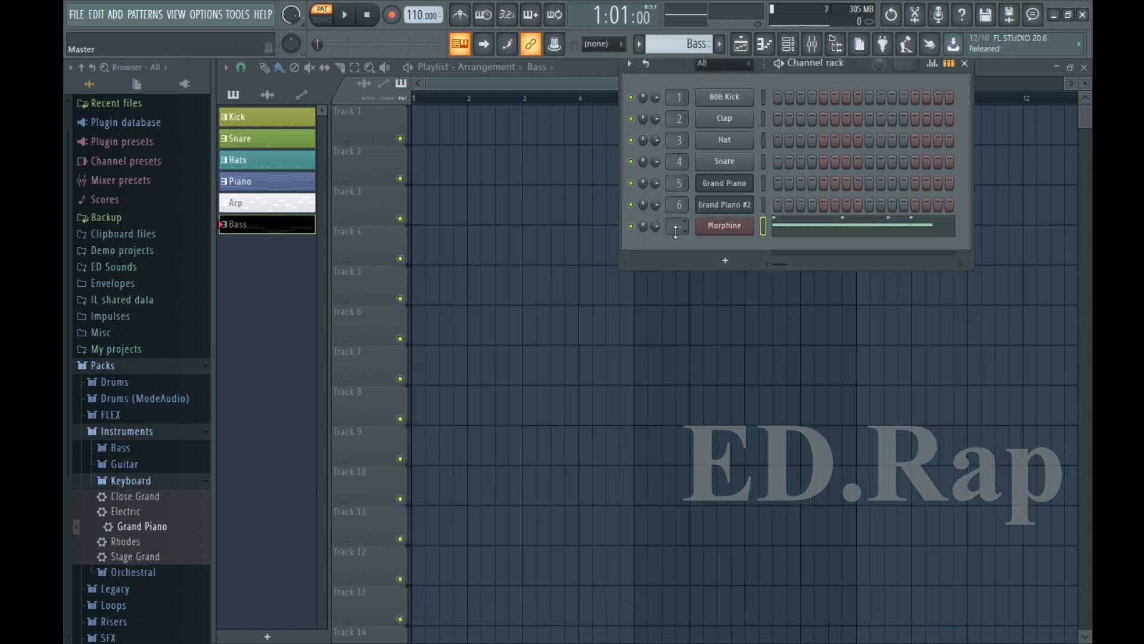
- Place a Bass clip on Track 4 at bars 5 to 8 and Kick clips on Track 1 through bars 1 to 8
{"action": "left_click", "coordinate": [424, 138]}
{"action": "left_click", "coordinate": [485, 248]}
{"action": "left_click_drag", "start_coordinate": [608, 249], "coordinate": [761, 250]}
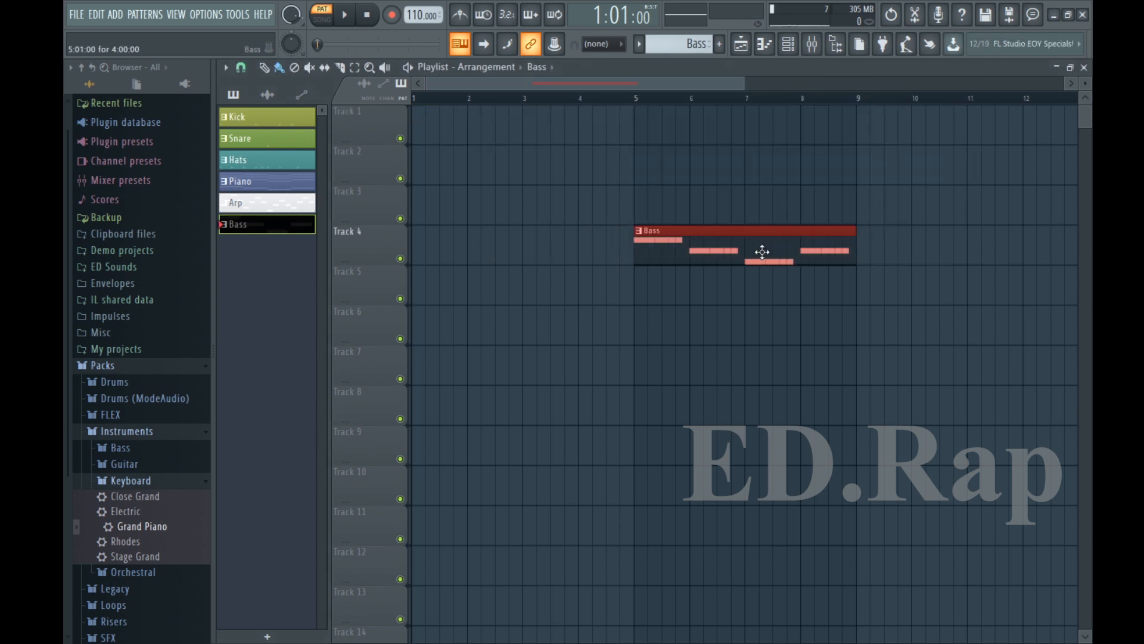
{"action": "left_click", "coordinate": [281, 118]}
{"action": "left_click_drag", "start_coordinate": [425, 126], "coordinate": [828, 126]}
- Place Snare clips on Track 2 in bars 5 to 8 and Hats clips on Track 3 in bars 3 to 8
{"action": "left_click", "coordinate": [282, 139]}
{"action": "left_click_drag", "start_coordinate": [649, 166], "coordinate": [829, 166]}
{"action": "left_click", "coordinate": [282, 161]}
{"action": "left_click_drag", "start_coordinate": [539, 207], "coordinate": [828, 208]}
- Lay Piano clips on Track 5 and Arp clips on Track 6 across bars 1 to 12, and start the Bass clip slightly before bar 5
{"action": "left_click", "coordinate": [281, 182]}
{"action": "left_click", "coordinate": [429, 287]}
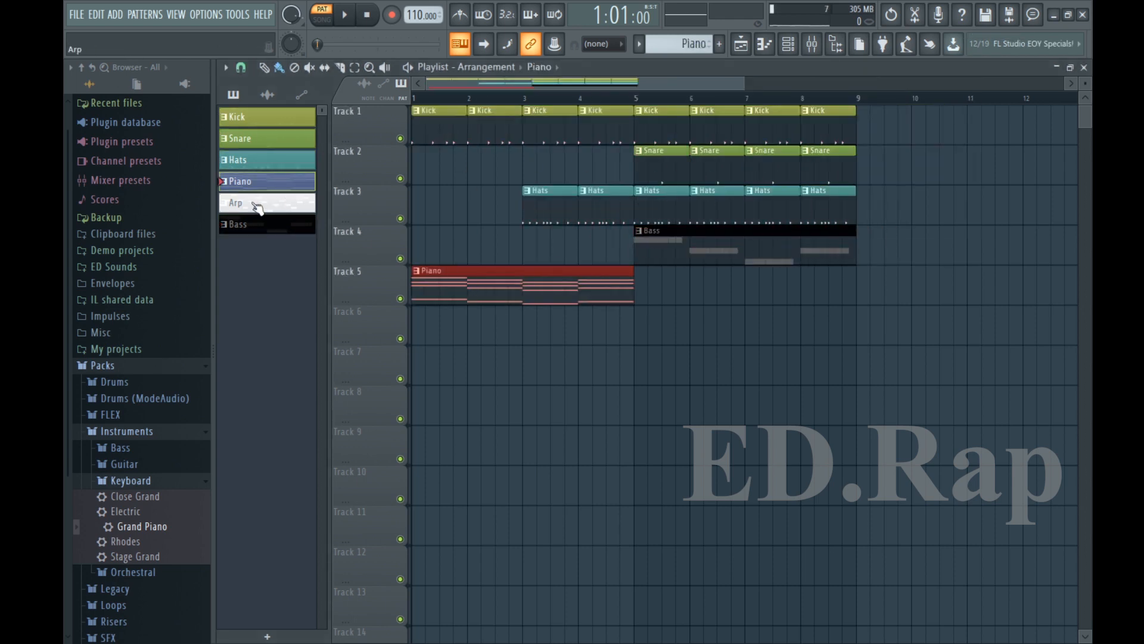
{"action": "left_click", "coordinate": [268, 205]}
{"action": "left_click", "coordinate": [429, 327]}
{"action": "left_click_drag", "start_coordinate": [644, 288], "coordinate": [876, 288]}
{"action": "mouse_move", "coordinate": [635, 233]}
{"action": "left_mouse_down"}
{"action": "mouse_move", "coordinate": [414, 234]}
{"action": "mouse_move", "coordinate": [620, 234]}
{"action": "left_mouse_up"}
- Add the Riser Flangy sample to Track 7 at bar 1 and the Ekit Cymbal 3 sample to Track 8 at bar 5
{"action": "left_click", "coordinate": [131, 480]}
{"action": "left_click", "coordinate": [131, 544]}
{"action": "left_click_drag", "start_coordinate": [131, 516], "coordinate": [484, 366]}
{"action": "left_click", "coordinate": [114, 372]}
{"action": "left_click", "coordinate": [128, 388]}
{"action": "scroll", "coordinate": [141, 357], "scroll_direction": "down", "scroll_amount": 3}
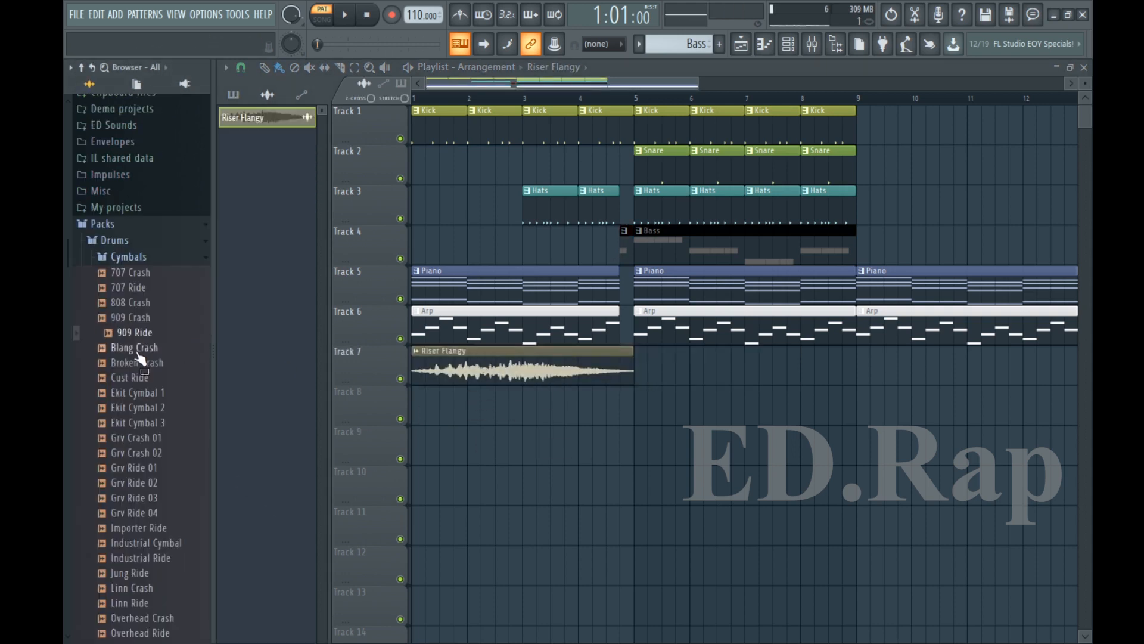
{"action": "mouse_move", "coordinate": [134, 429]}
{"action": "left_mouse_down"}
{"action": "mouse_move", "coordinate": [639, 395]}
{"action": "mouse_move", "coordinate": [602, 414]}
{"action": "left_mouse_up"}
- With the song playing, add a Bass clip at bar 9 on Track 4 and Hats clips in bars 9 to 11 on Track 3
{"action": "key", "text": "space"}
{"action": "key", "text": "F9"}
{"action": "key", "text": "F9"}
{"action": "left_click", "coordinate": [626, 231]}
{"action": "left_click", "coordinate": [710, 247]}
{"action": "left_click_drag", "start_coordinate": [715, 206], "coordinate": [791, 206]}
- Add Kick clips in bars 10 to 14 on Track 1 and a Snare clip in bar 10 on Track 2
{"action": "left_click", "coordinate": [753, 130]}
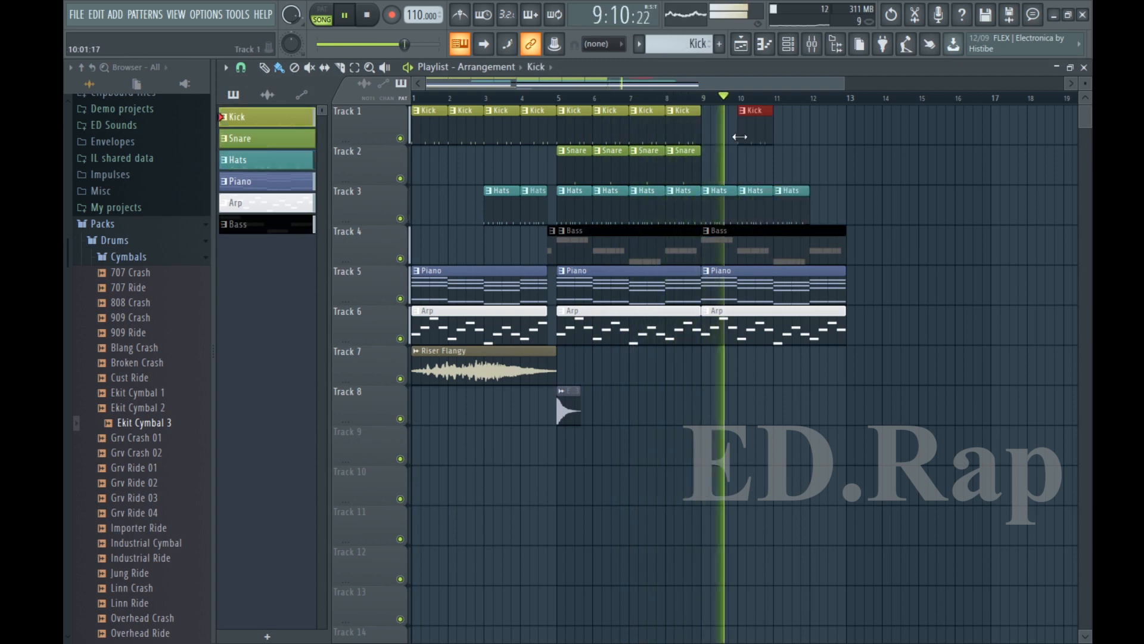
{"action": "left_click", "coordinate": [753, 167]}
{"action": "left_click", "coordinate": [789, 129]}
{"action": "left_click_drag", "start_coordinate": [821, 129], "coordinate": [861, 129]}
- Repeat the Piano, Bass and Arp clips at bar 13 on their tracks, with Hats clips in bars 13 to 16
{"action": "left_click", "coordinate": [853, 286]}
{"action": "left_click", "coordinate": [853, 246]}
{"action": "left_click", "coordinate": [853, 325]}
{"action": "left_click_drag", "start_coordinate": [855, 207], "coordinate": [962, 209]}
{"action": "scroll", "coordinate": [858, 143], "scroll_direction": "down", "scroll_amount": 1}
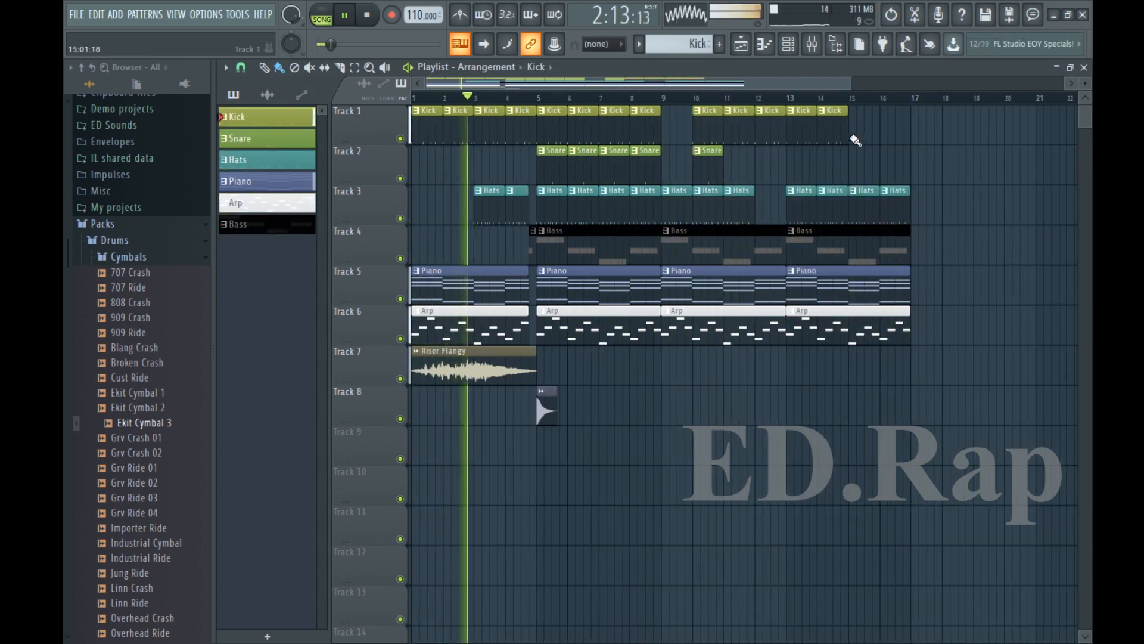
- Add a Kick clip in bar 15 and shorten the Hats, Piano and Arp clips to end just before bar 17
{"action": "left_click", "coordinate": [856, 131]}
{"action": "left_click_drag", "start_coordinate": [909, 274], "coordinate": [904, 275]}
{"action": "left_click_drag", "start_coordinate": [910, 314], "coordinate": [903, 314]}
- Place a unique copy of the Ekit Cymbal 3 clip in bar 16 on Track 8 and reverse its sample
{"action": "left_click", "coordinate": [547, 407]}
{"action": "left_click", "coordinate": [890, 410]}
{"action": "left_click", "coordinate": [892, 390]}
{"action": "left_click", "coordinate": [918, 462]}
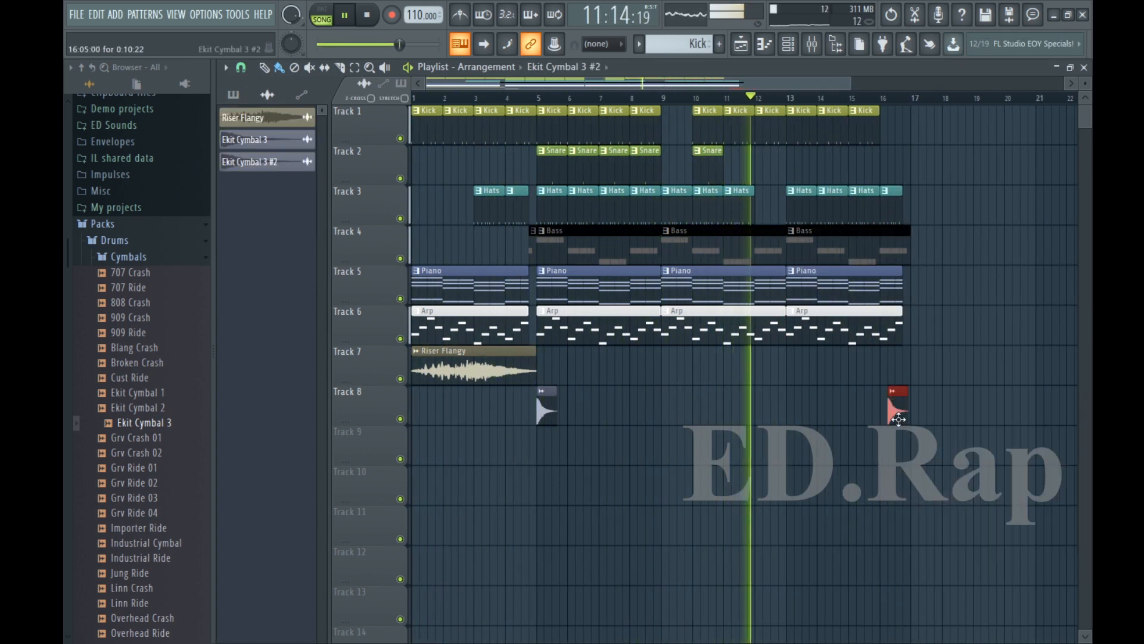
{"action": "double_click", "coordinate": [895, 409]}
{"action": "left_click", "coordinate": [493, 354]}
{"action": "left_click", "coordinate": [675, 190]}
- Delete the Piano clip at bars 9 to 12 on Track 5
{"action": "scroll", "coordinate": [667, 119], "scroll_direction": "up", "scroll_amount": 3}
{"action": "scroll", "coordinate": [664, 123], "scroll_direction": "down", "scroll_amount": 2}
{"action": "scroll", "coordinate": [632, 256], "scroll_direction": "down", "scroll_amount": 3}
{"action": "right_click", "coordinate": [633, 283]}
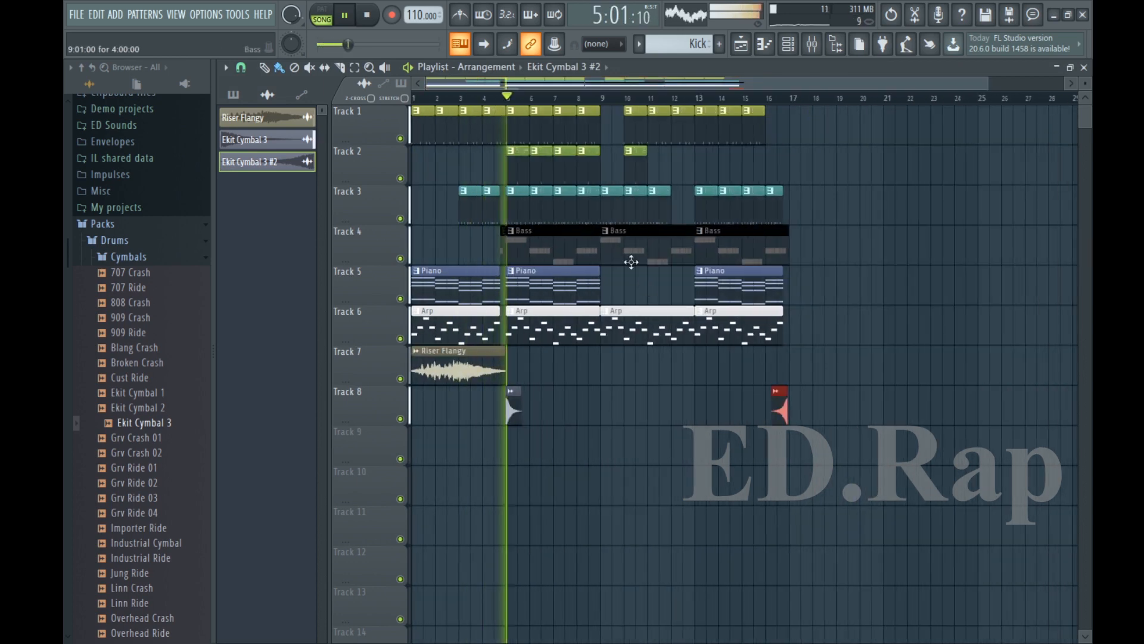
- Place a Piano clip on Track 5 and an Arp clip on Track 6, both starting at bar 17
{"action": "left_click", "coordinate": [736, 285]}
{"action": "left_click", "coordinate": [801, 286]}
{"action": "left_click", "coordinate": [775, 324]}
{"action": "left_click", "coordinate": [803, 324]}
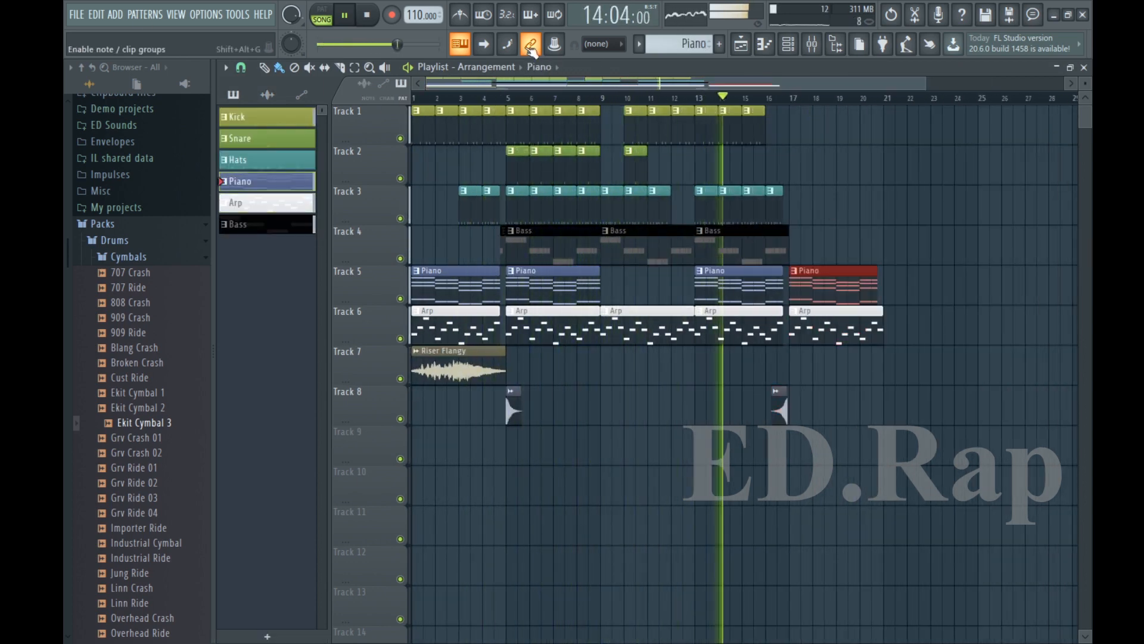
- Add Kick clips in bars 17 to 20 on Track 1 and a Bass clip at bar 17 on Track 4
{"action": "left_click", "coordinate": [756, 112]}
{"action": "left_click_drag", "start_coordinate": [794, 112], "coordinate": [870, 112]}
{"action": "left_click", "coordinate": [799, 232]}
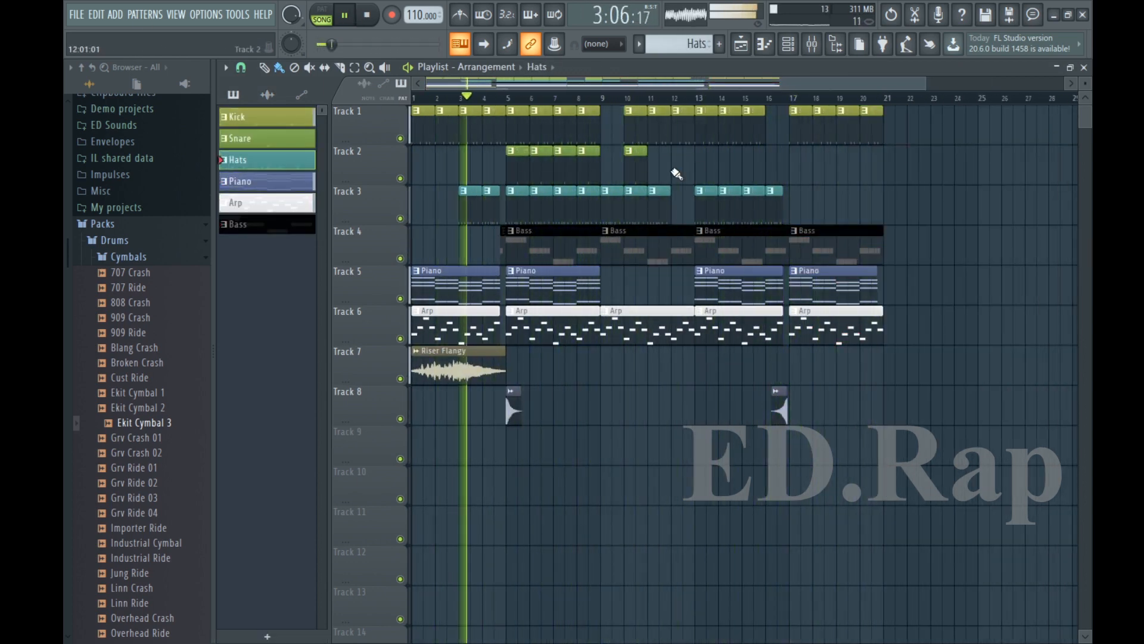
- Place Hats clips on Track 2 in bars 12 to 14 and bars 17 to 20
{"action": "left_click_drag", "start_coordinate": [676, 150], "coordinate": [894, 150]}
{"action": "right_click", "coordinate": [894, 150]}
- Place a Piano clip at bars 9 to 12, chop it into half-bar pieces with gaps, and shorten the last Arp clip to bar 20
{"action": "left_click", "coordinate": [555, 283]}
{"action": "left_click_drag", "start_coordinate": [605, 280], "coordinate": [680, 280]}
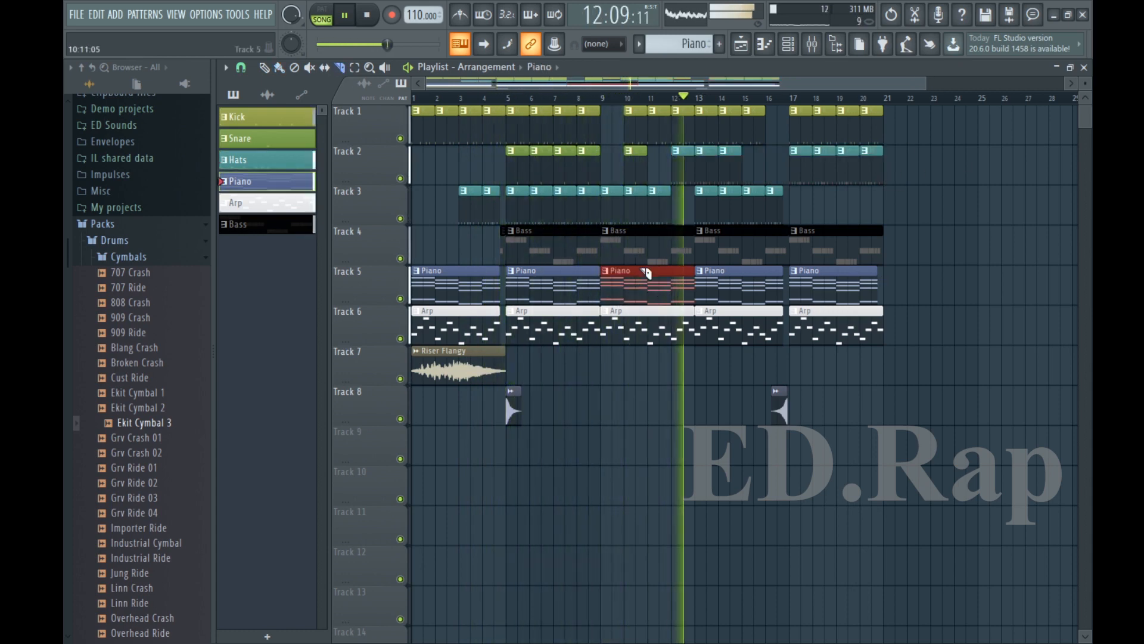
{"action": "left_click_drag", "start_coordinate": [882, 311], "coordinate": [859, 310]}
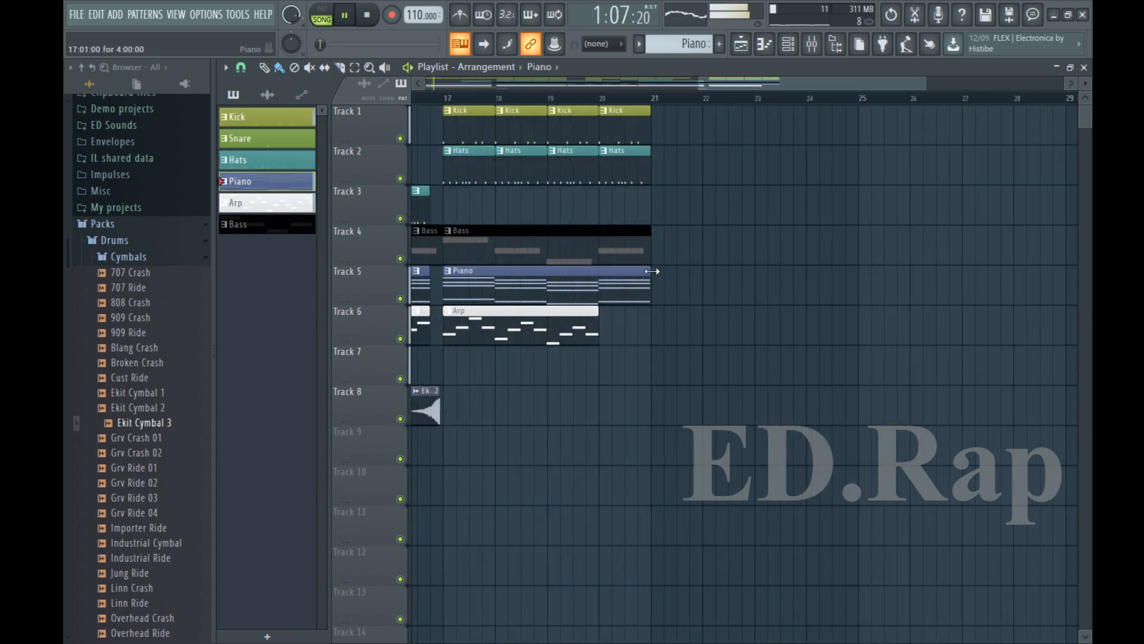
- Place a Snare clip in bar 2 on Track 2 and an Ekit Cymbal 3 clip at bar 17 on Track 8
{"action": "left_click", "coordinate": [267, 138]}
{"action": "left_click", "coordinate": [450, 159]}
{"action": "key", "text": "F9"}
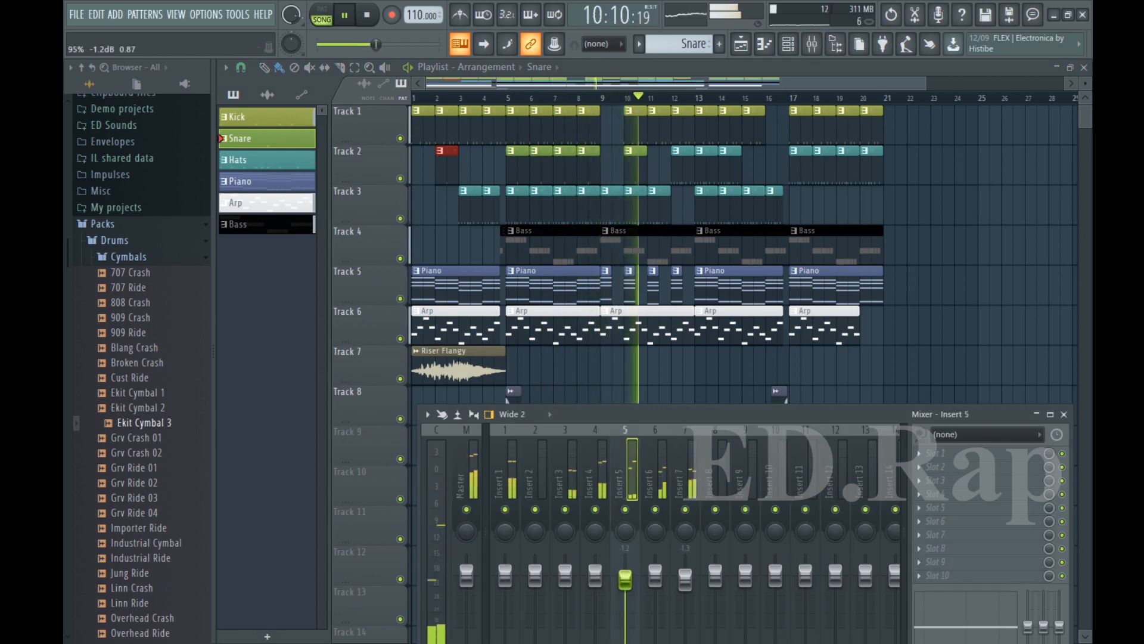
{"action": "key", "text": "F9"}
{"action": "left_click", "coordinate": [797, 405]}
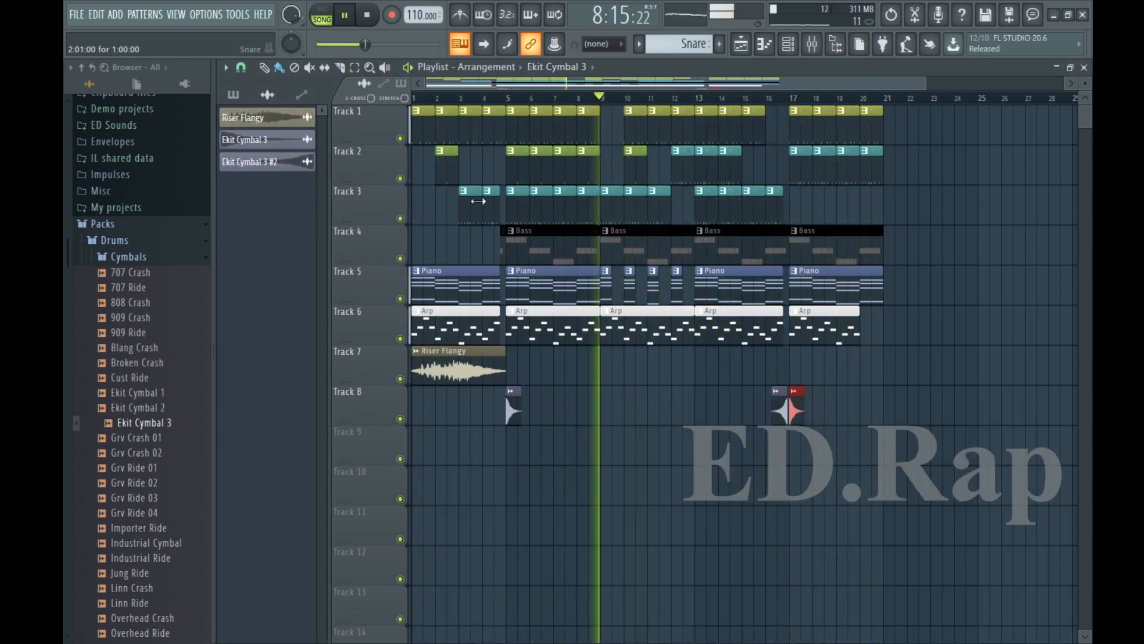
- Replace Track 2's Hats clips with Snare clips in bars 12 to 14 and 18 to 19, and place Hats on Track 3 through bars 17 to 20
{"action": "left_click", "coordinate": [834, 150]}
{"action": "left_click_drag", "start_coordinate": [794, 191], "coordinate": [865, 191]}
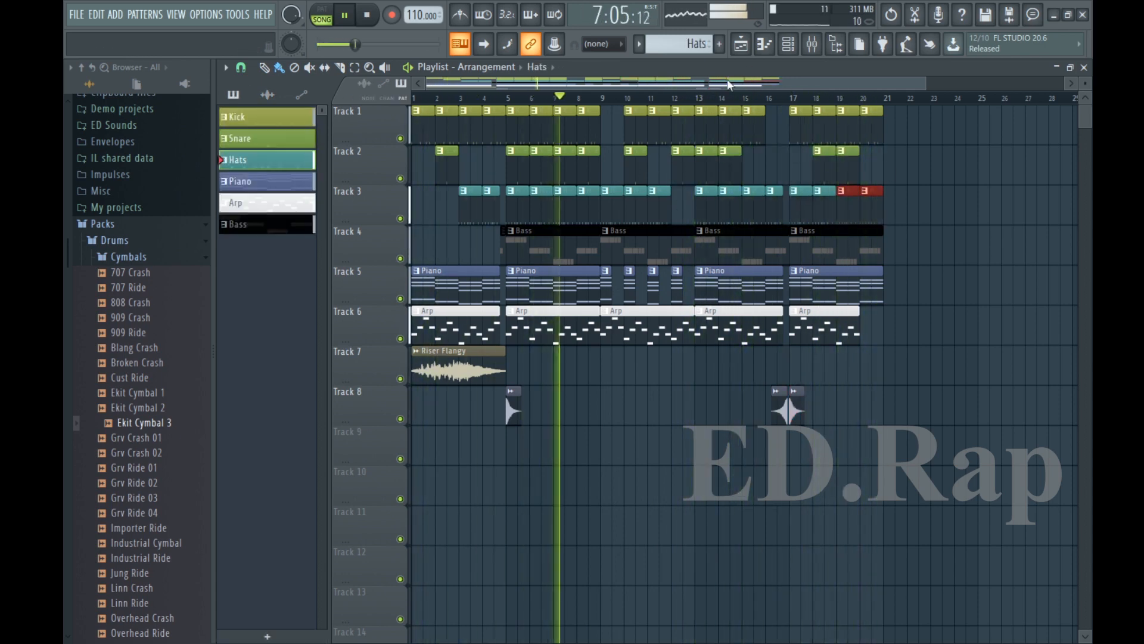
- Recolor the Snare pattern from green to a pinkish purple
{"action": "right_click", "coordinate": [270, 140]}
{"action": "left_click", "coordinate": [255, 245]}
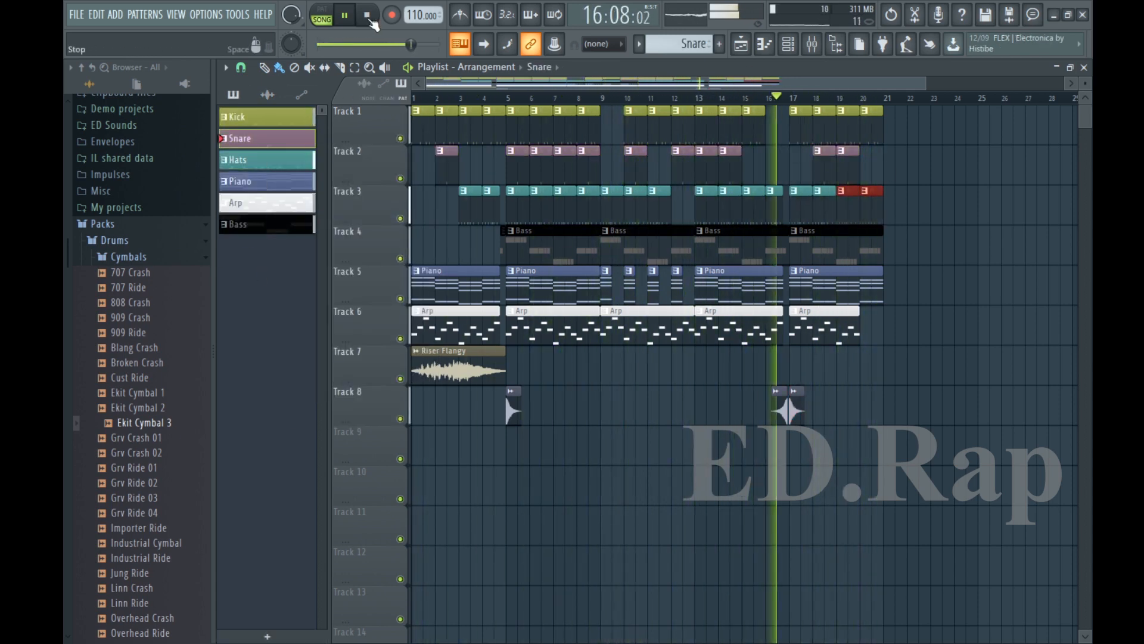
- Add a Kick clip in bar 9 on Track 1 and a Snare clip in bar 3 on Track 2
{"action": "left_click_drag", "start_coordinate": [427, 85], "coordinate": [603, 89]}
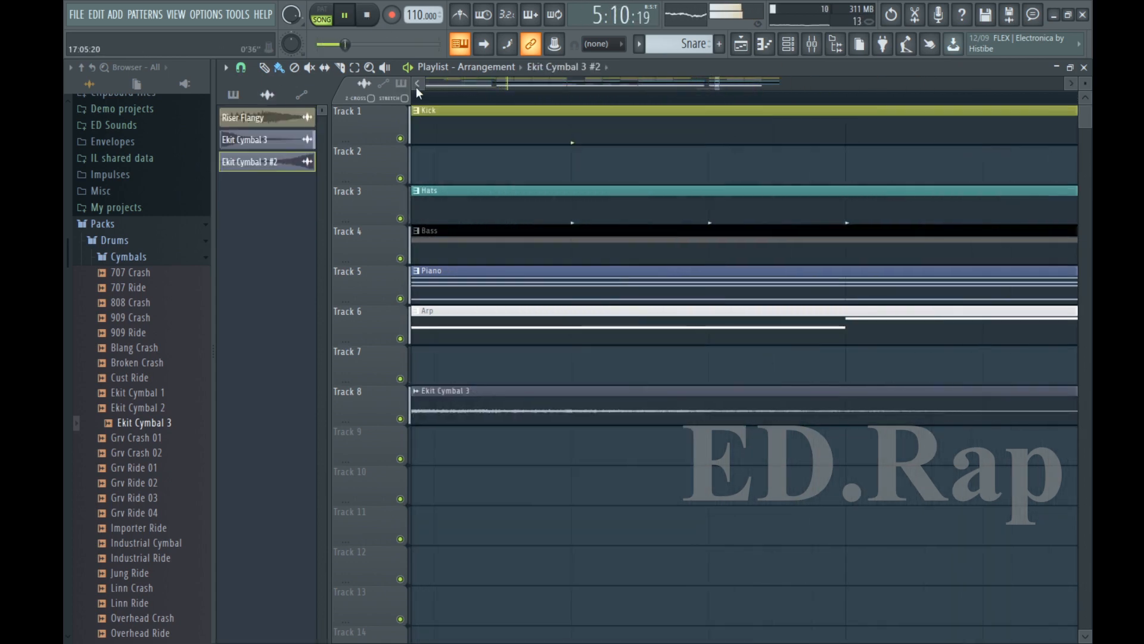
{"action": "scroll", "coordinate": [483, 405], "scroll_direction": "down", "scroll_amount": 5}
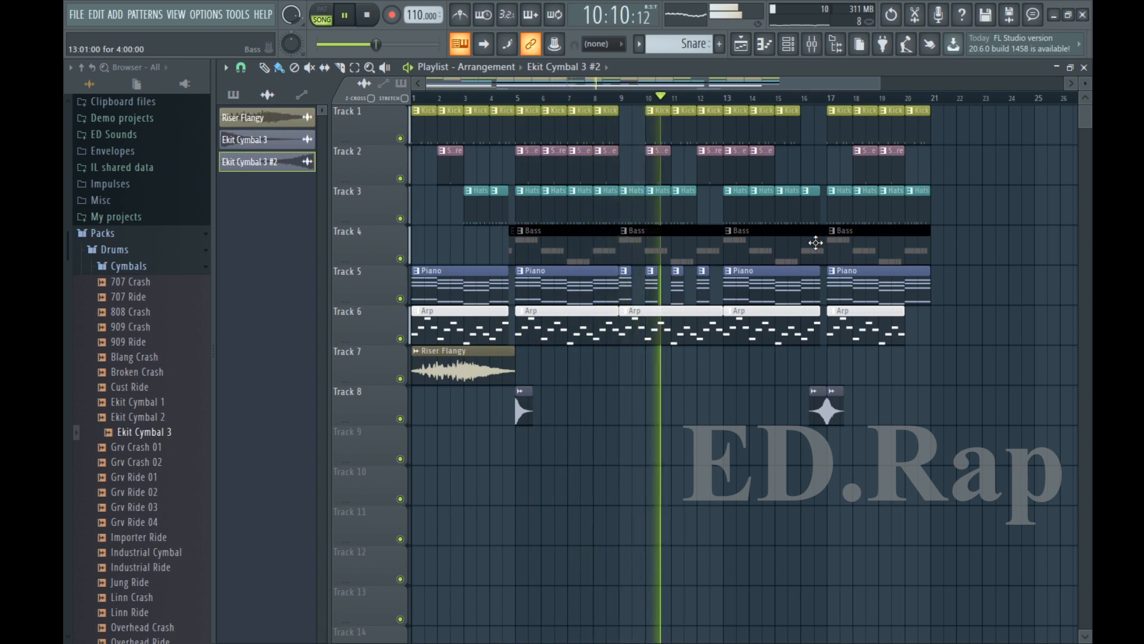
{"action": "left_click", "coordinate": [657, 123]}
{"action": "left_click", "coordinate": [633, 124]}
{"action": "left_click", "coordinate": [451, 150]}
{"action": "left_click", "coordinate": [477, 150]}
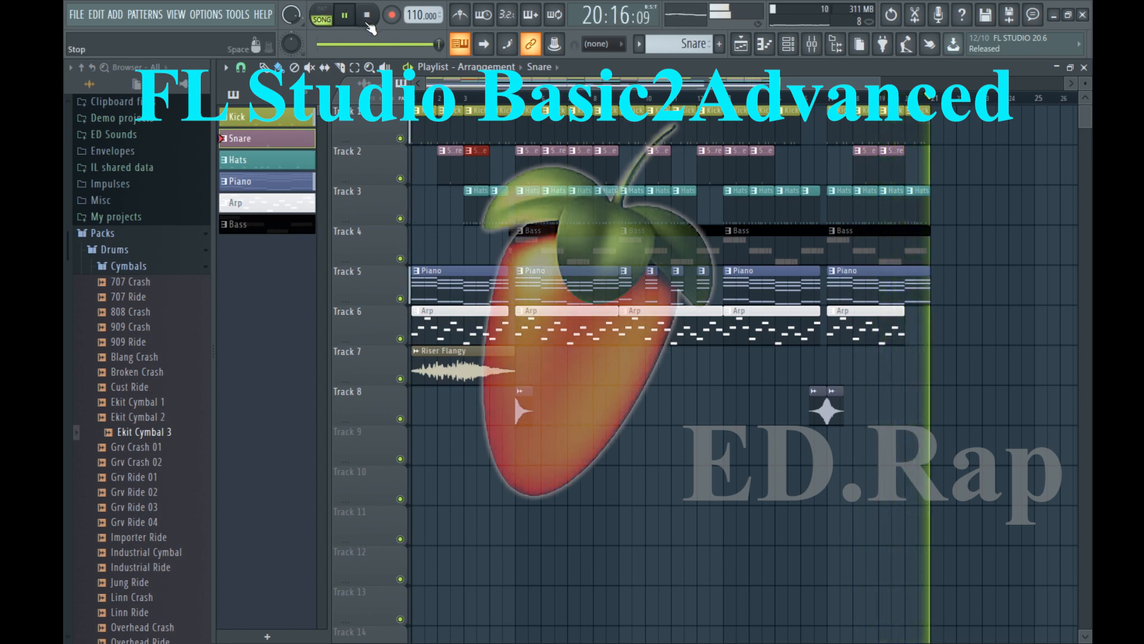
- Stop the song playback and open the project's file commands
{"action": "left_click", "coordinate": [367, 27]}
{"action": "left_click", "coordinate": [76, 15]}
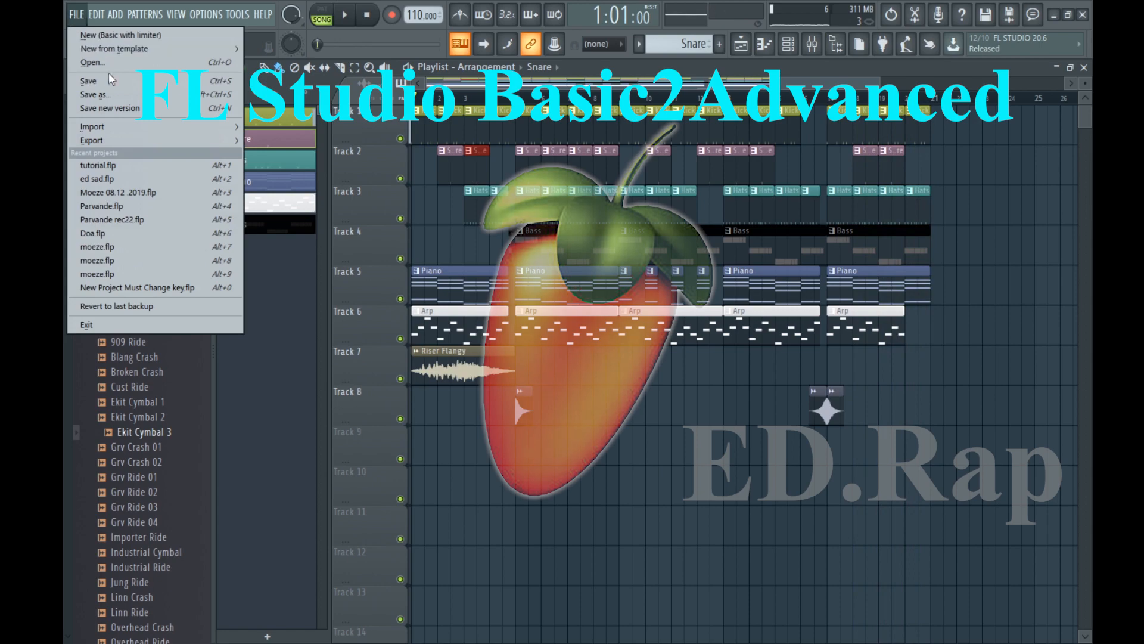